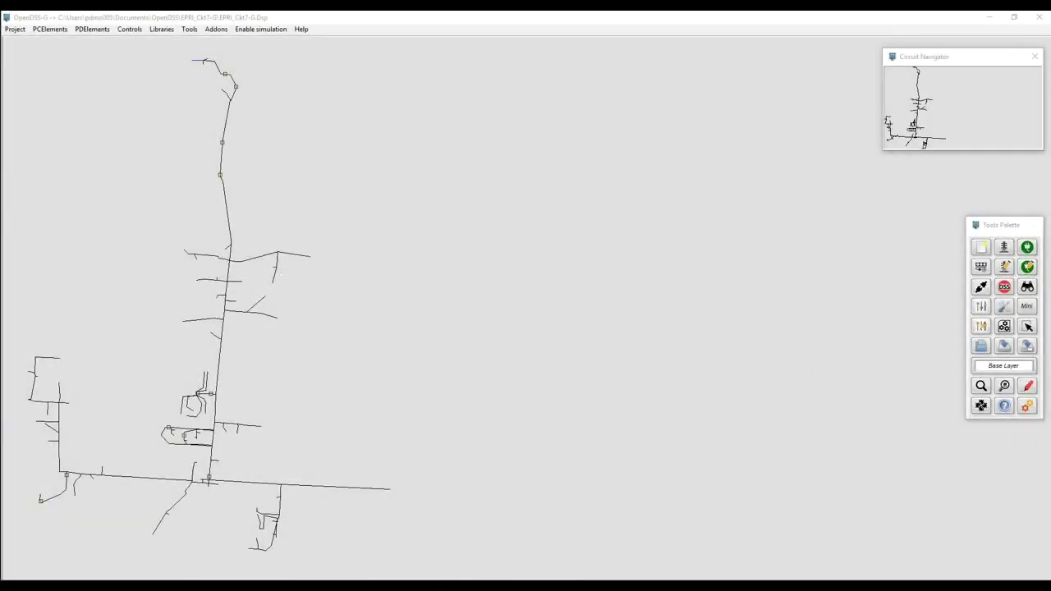
Flag two element types so a blue box and red crosses mark them on the circuit map.
left_click(1028, 386)
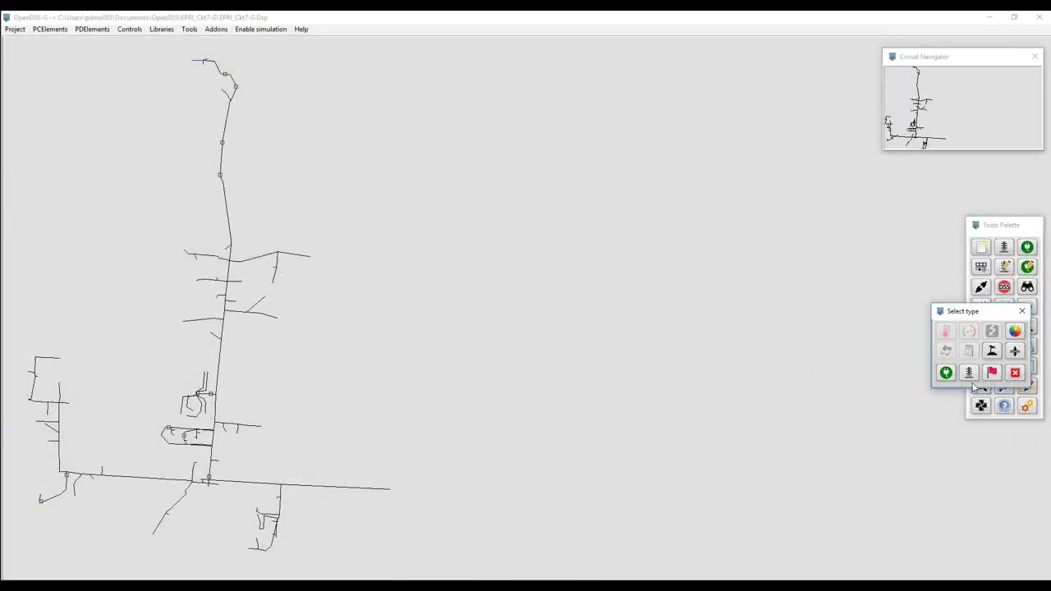
left_click(943, 377)
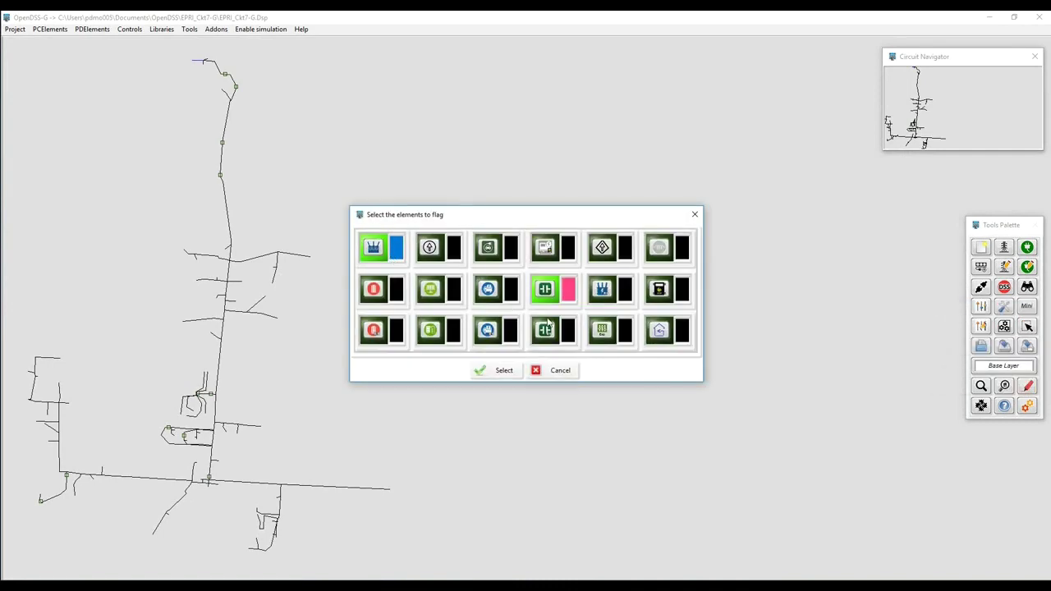
left_click(506, 370)
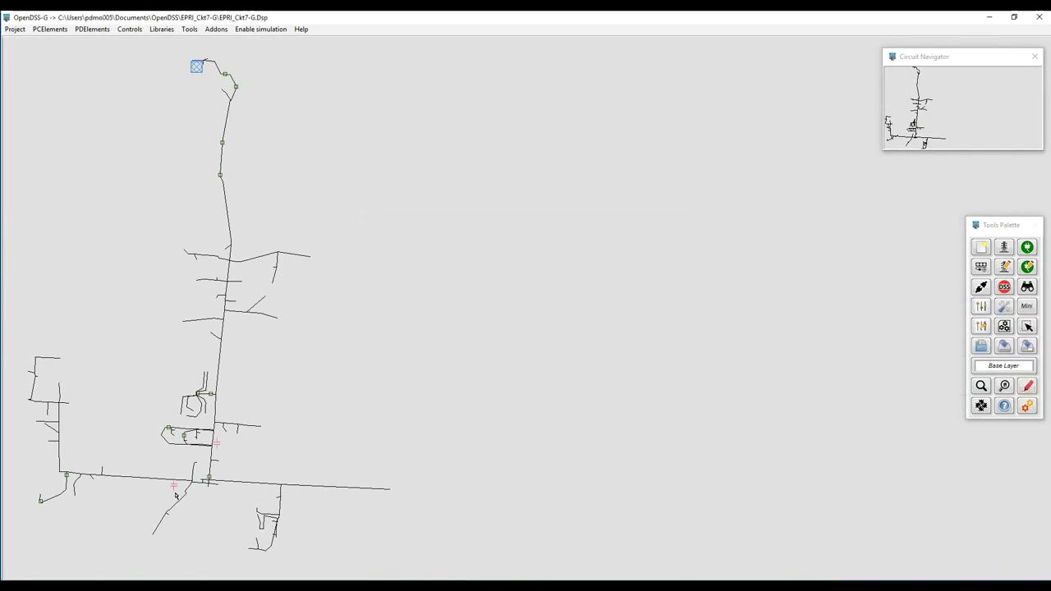
Enable simulation mode, move the 25607 meter readout to the top-left, and show its EM marker.
left_click(1026, 407)
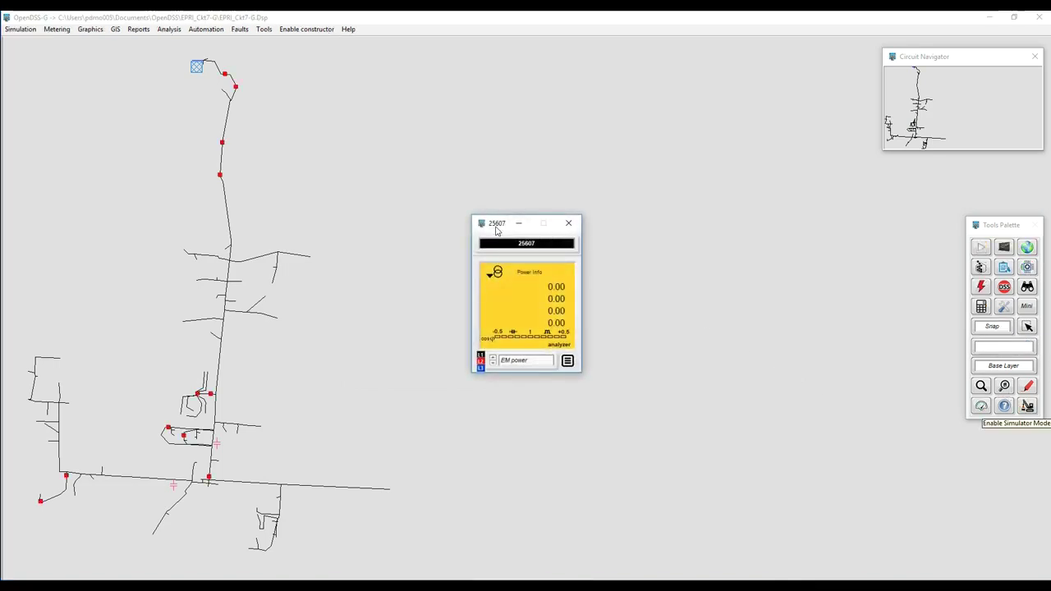
left_click_drag(491, 230, 393, 26)
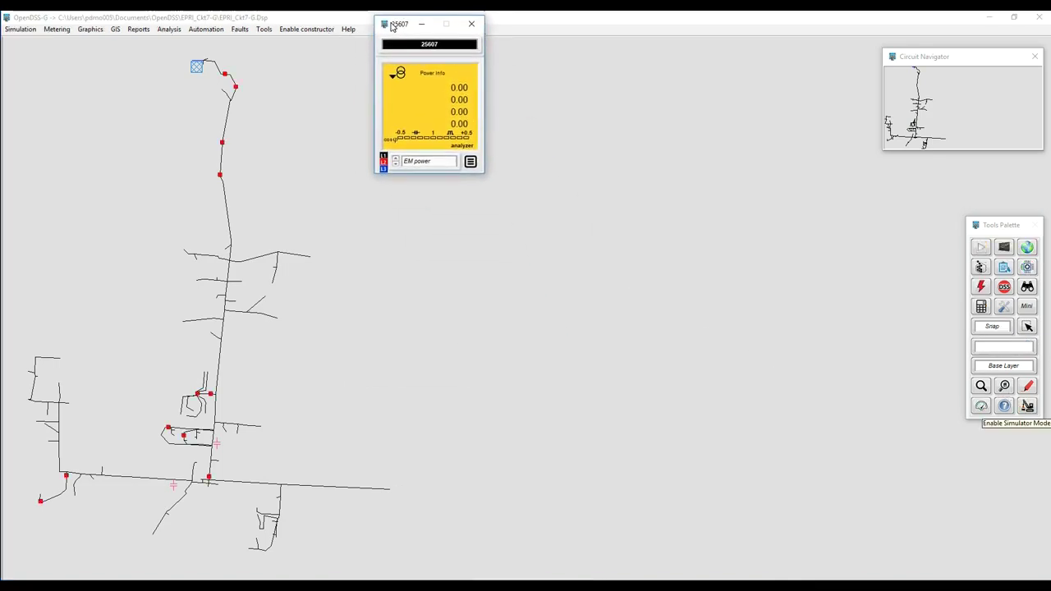
left_click(983, 408)
left_click(946, 394)
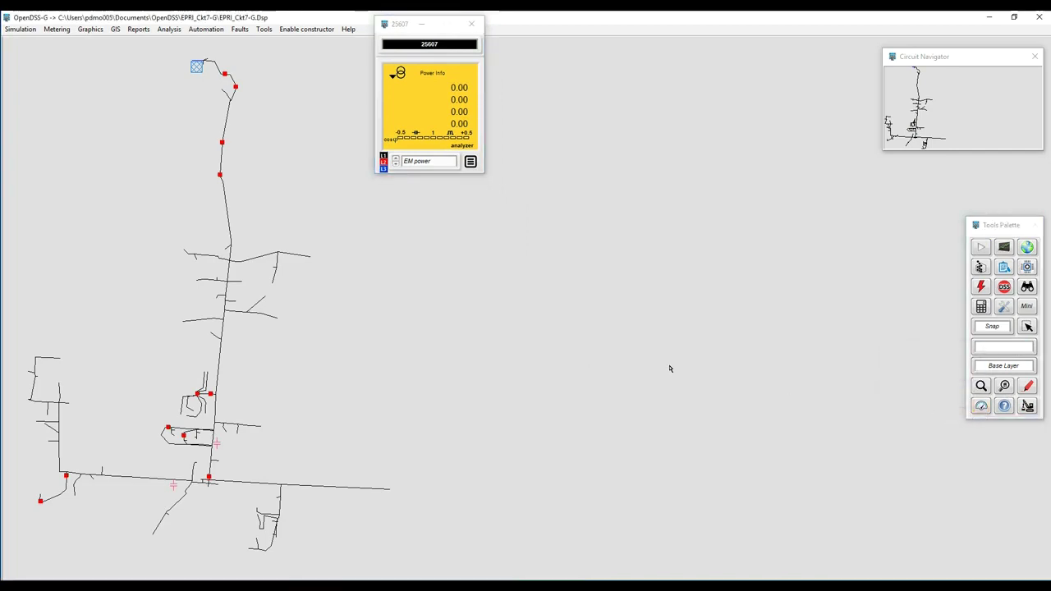
left_click(980, 406)
left_click(911, 394)
left_click(1004, 270)
Use Quick measurements to pick Line.174987 on the map.
left_click(992, 235)
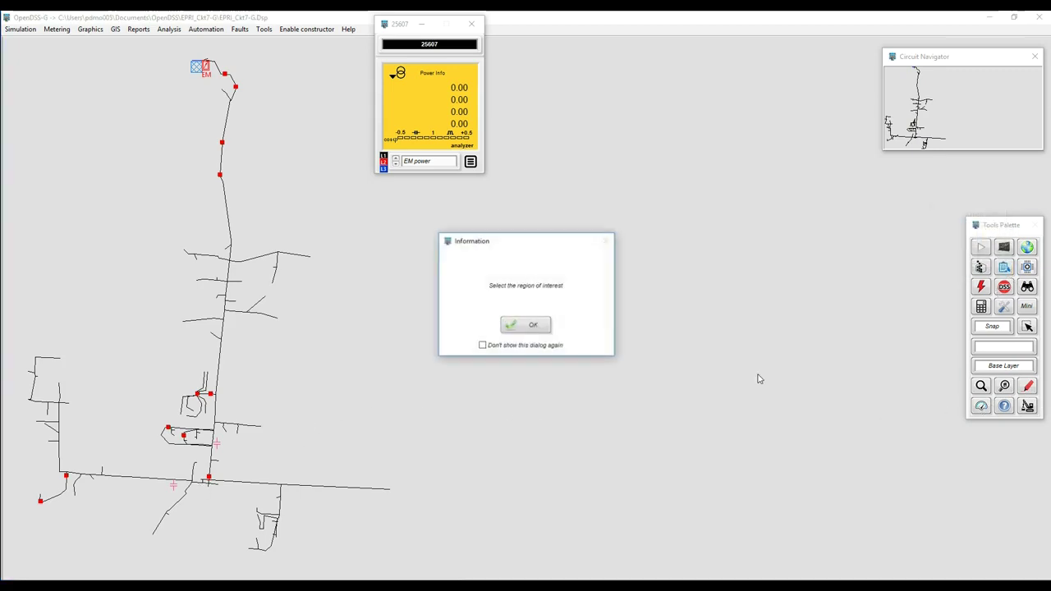
left_click(526, 326)
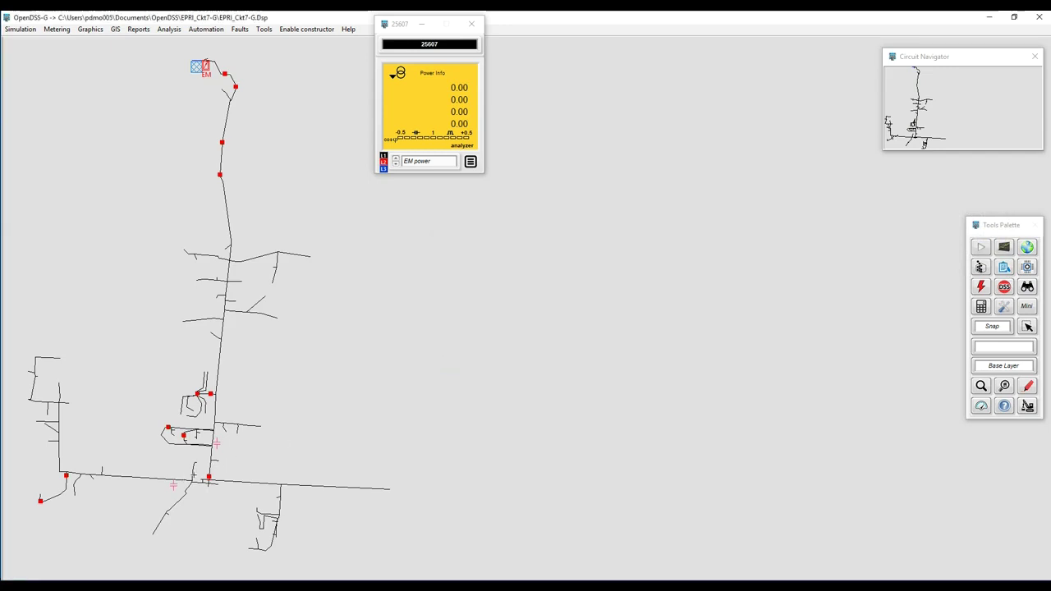
left_click(204, 483)
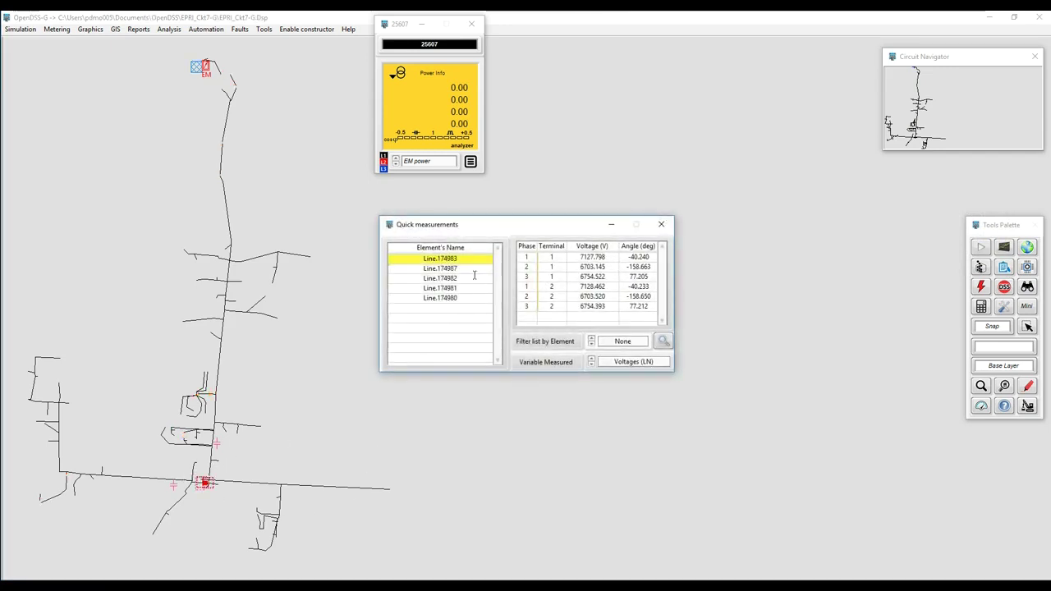
left_click(470, 268)
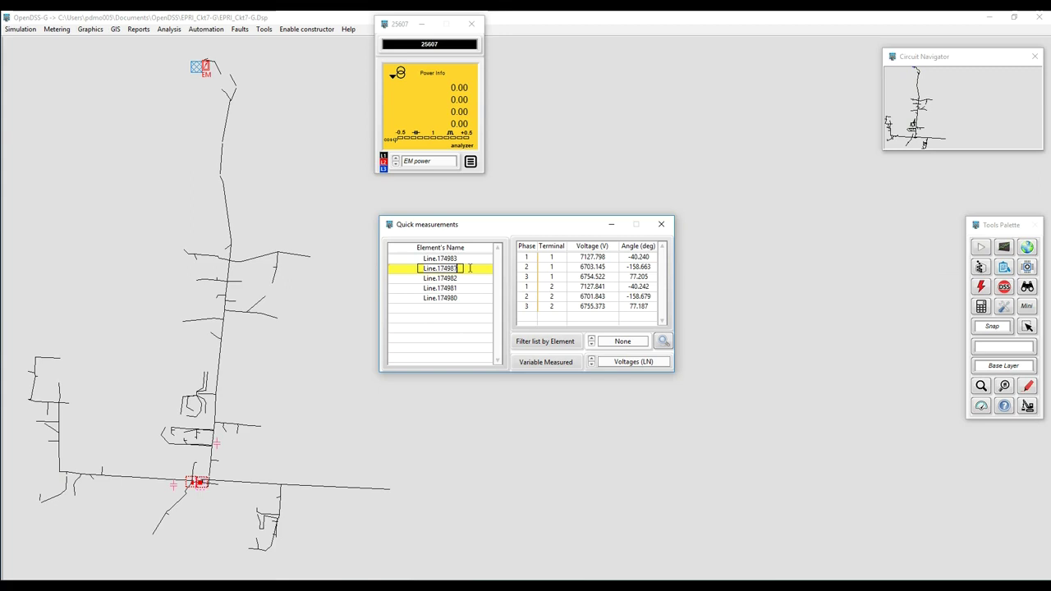
left_click_drag(577, 230, 855, 77)
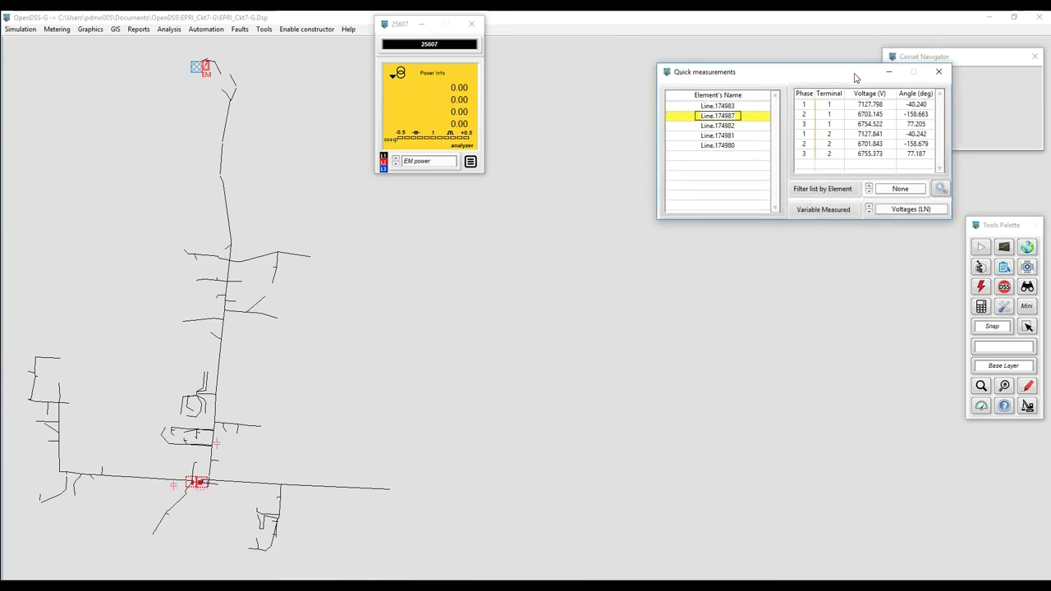
Create energy meter MyNewEM on Line 174987.
left_click(982, 407)
left_click(928, 392)
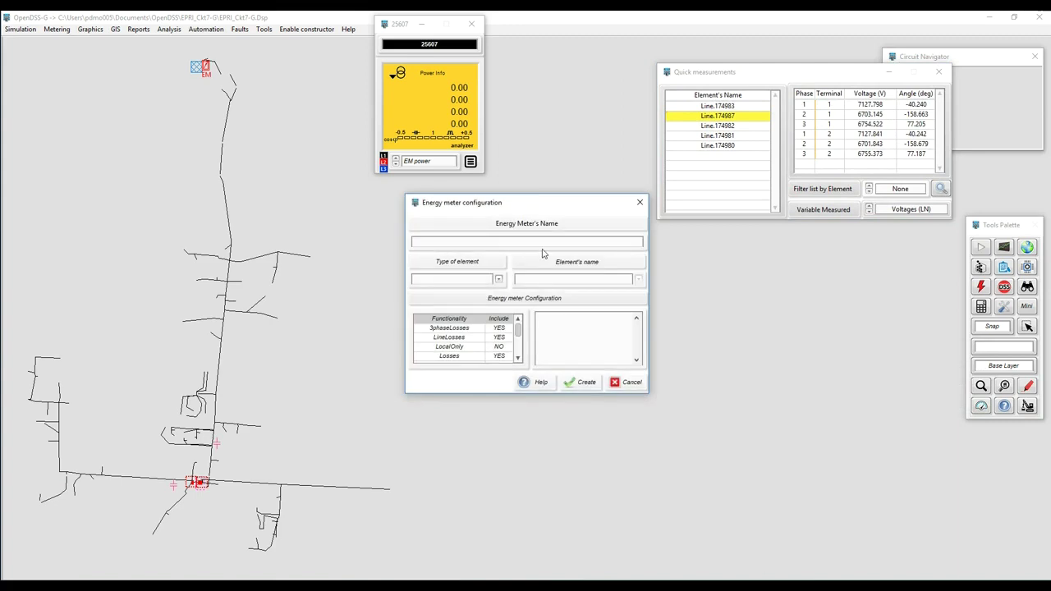
type("MyNew")
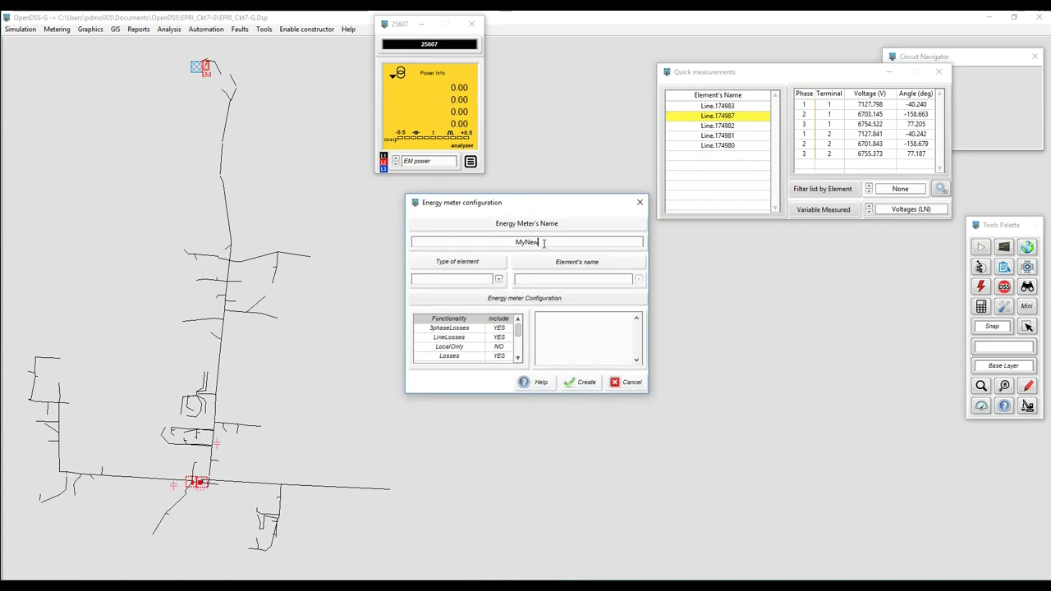
type("EM")
key("Tab")
type("L")
key("Tab")
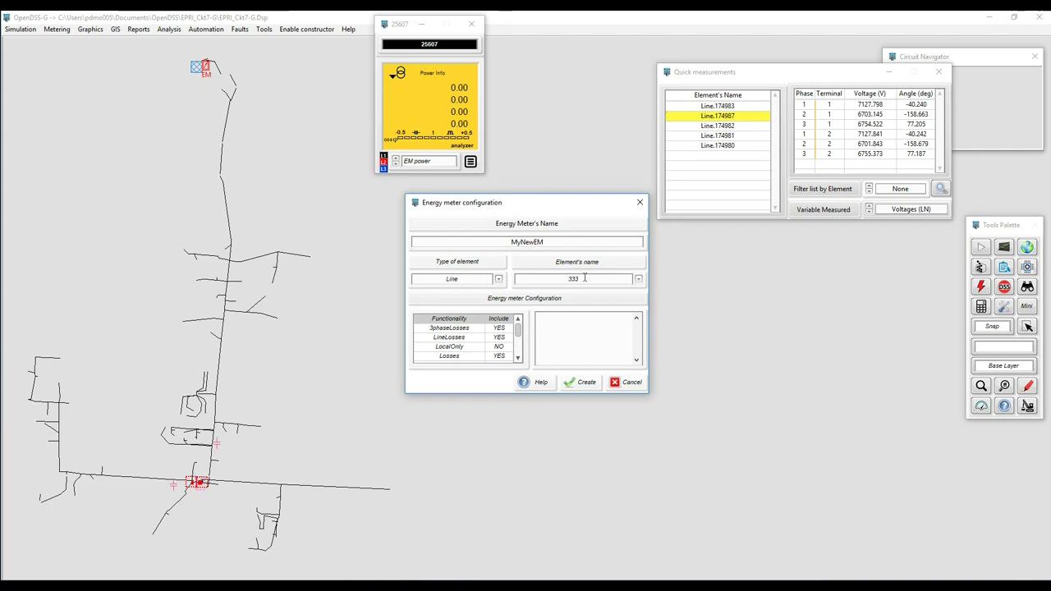
type("174987")
key("shift+End")
key("Delete")
left_click(639, 281)
left_click(530, 335)
left_click(583, 382)
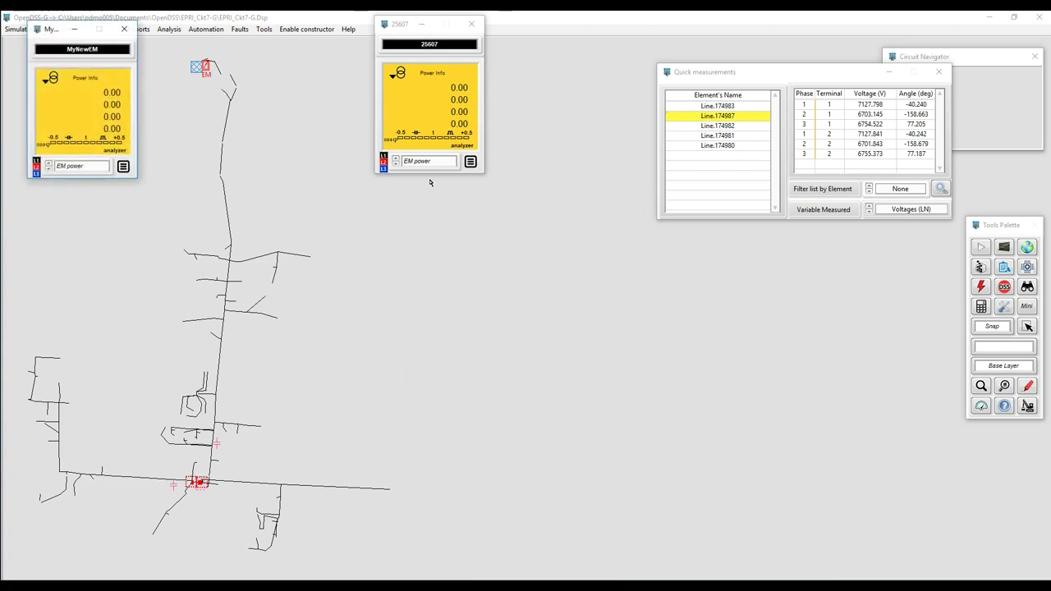
Dock the MyNewEM readout beside the 25607 meter and close Quick measurements.
left_click(470, 161)
left_click(411, 132)
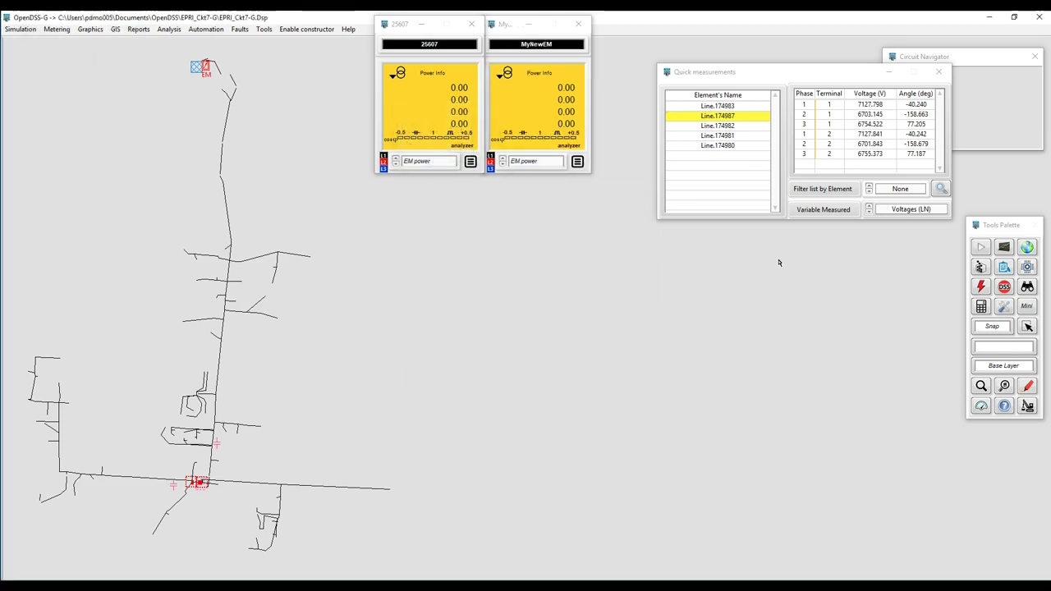
left_click(941, 73)
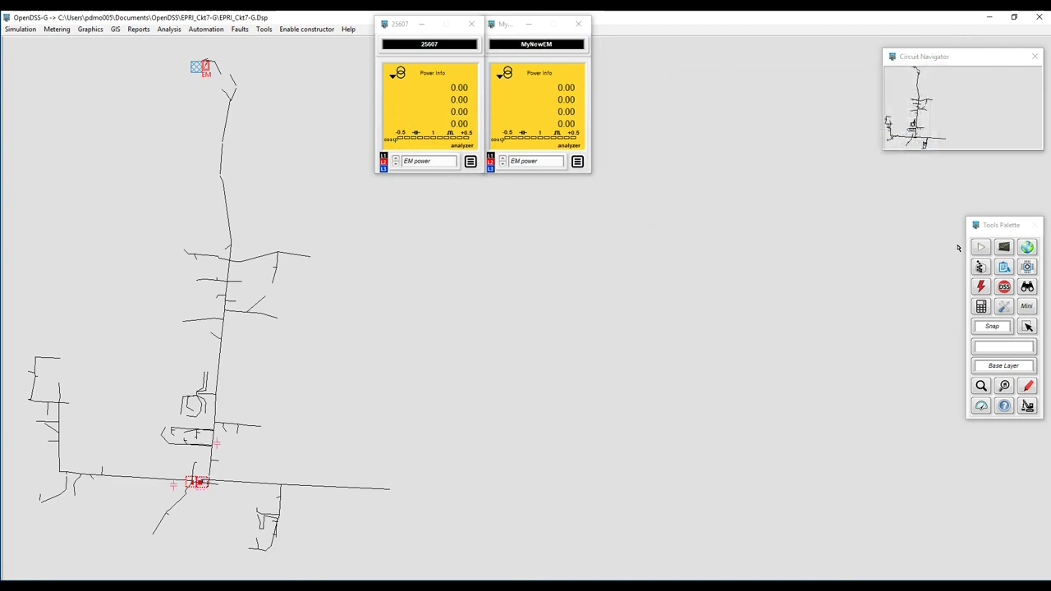
Solve the power flow, then colour the feeder lines blue and cyan by meter zone.
left_click(982, 247)
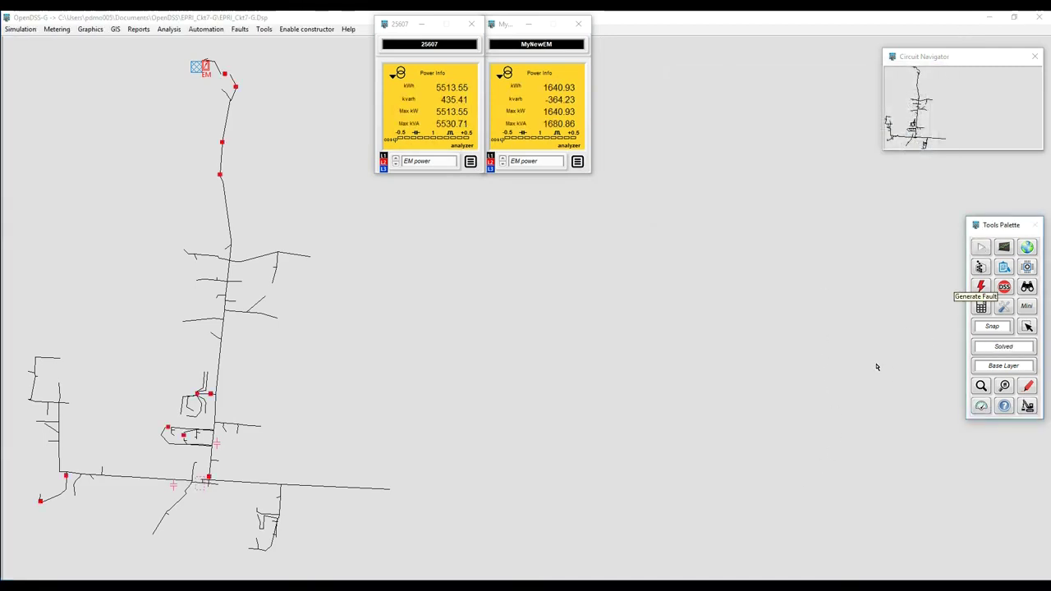
left_click(1028, 388)
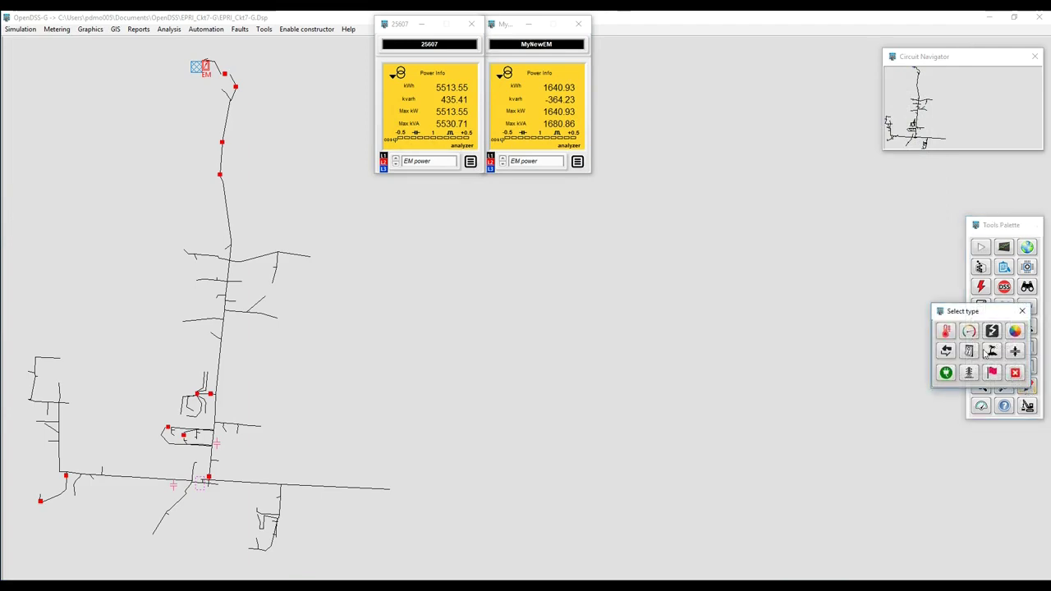
left_click(993, 356)
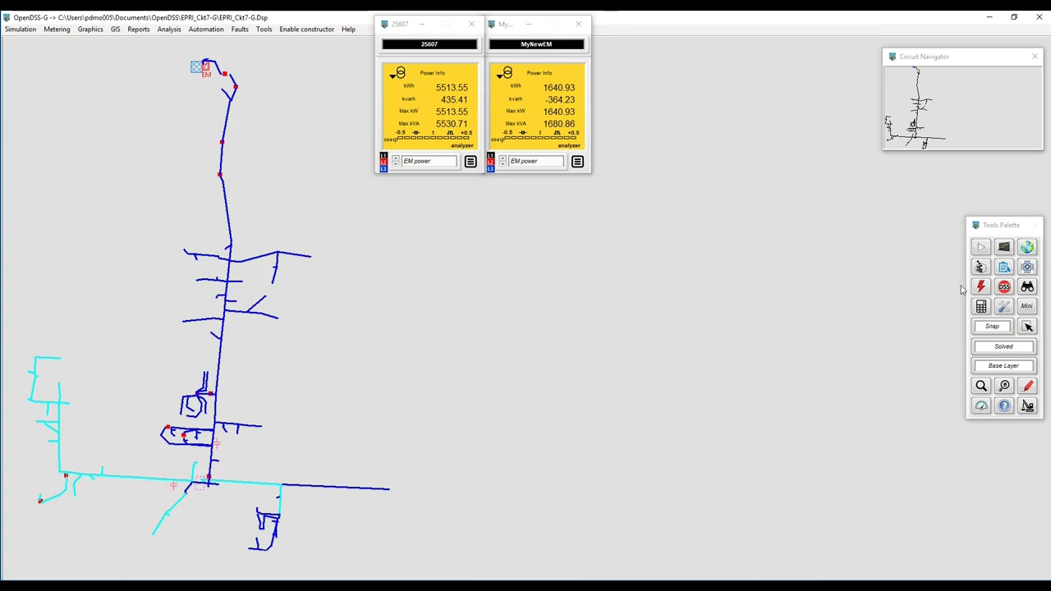
left_click(1028, 267)
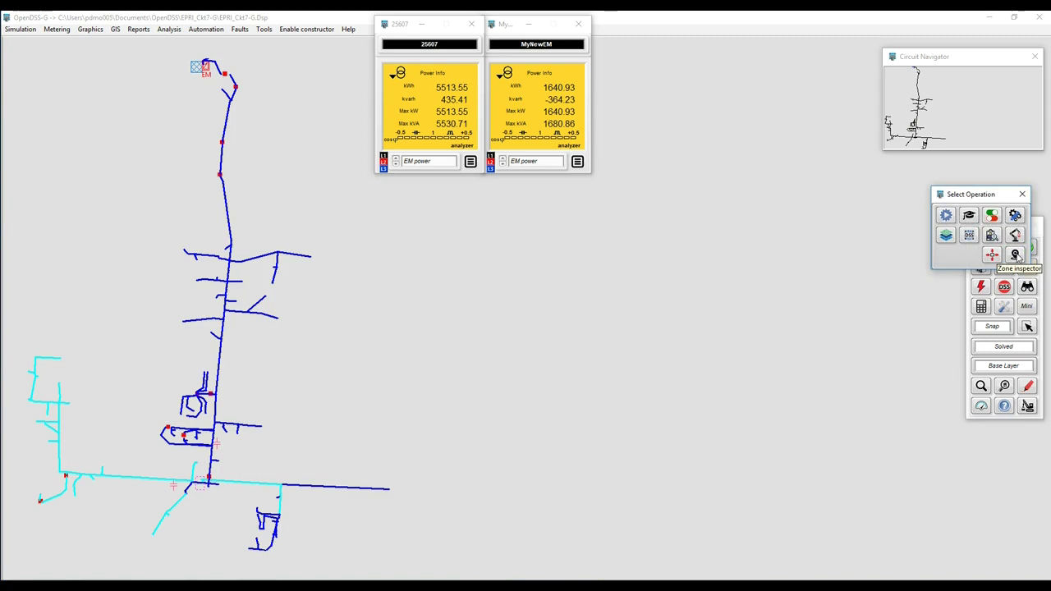
In the Zone inspector, list all elements in meter 25607's zone.
left_click(1016, 255)
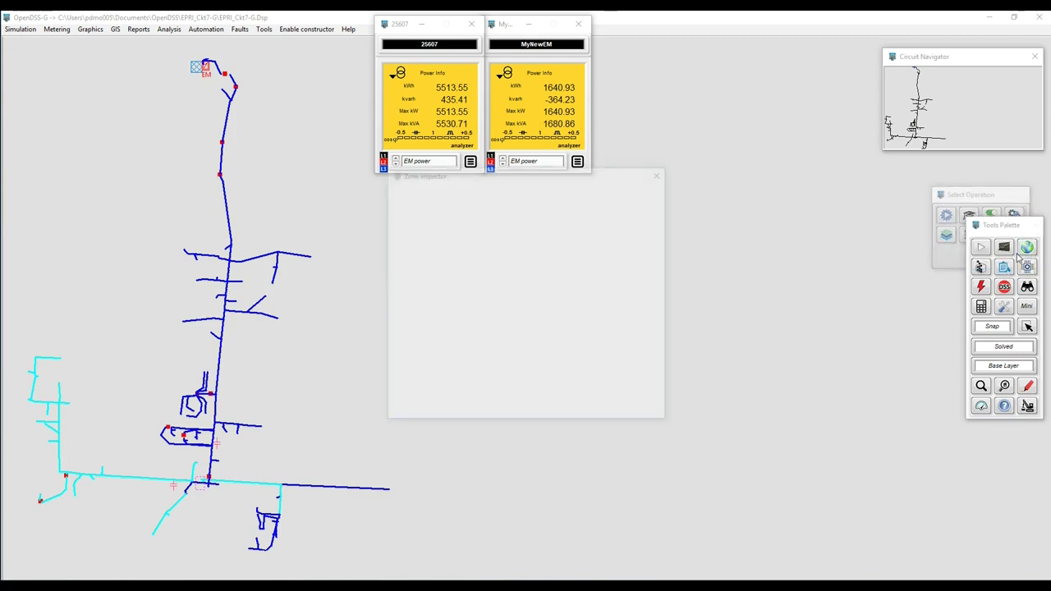
left_click_drag(538, 177, 828, 74)
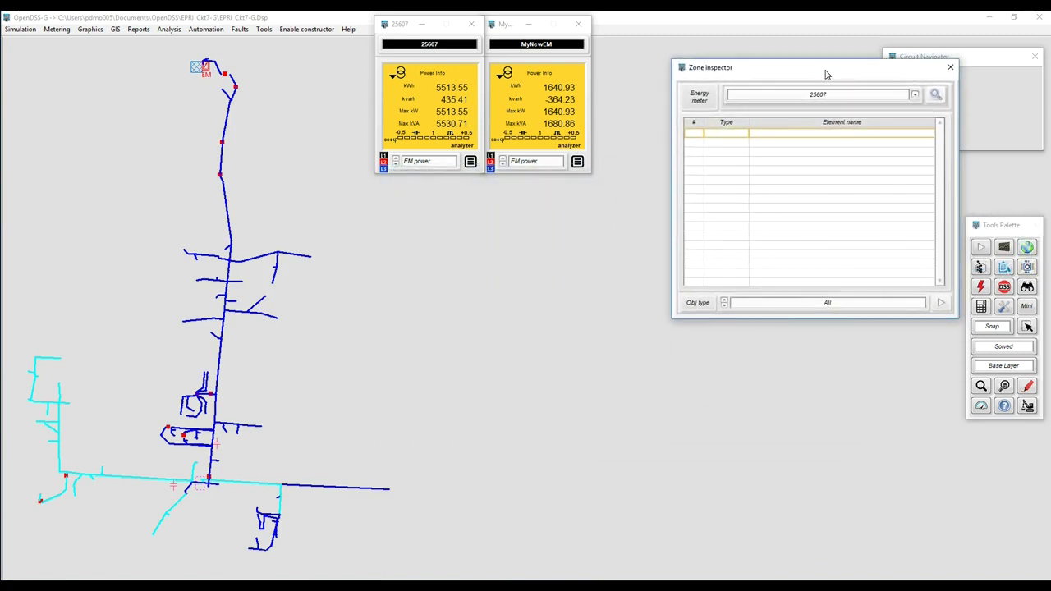
left_click(834, 303)
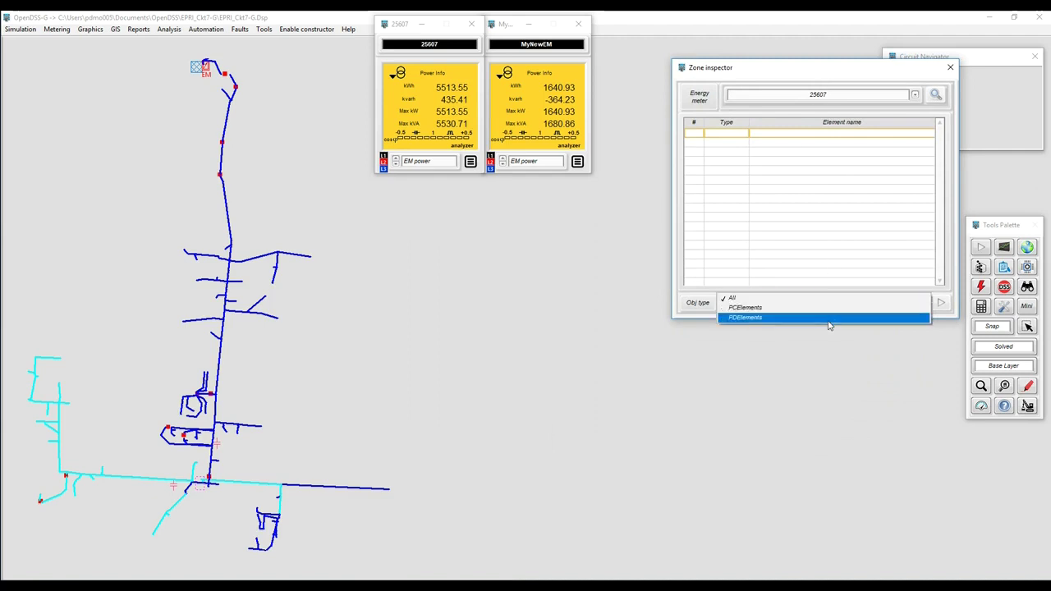
left_click(829, 299)
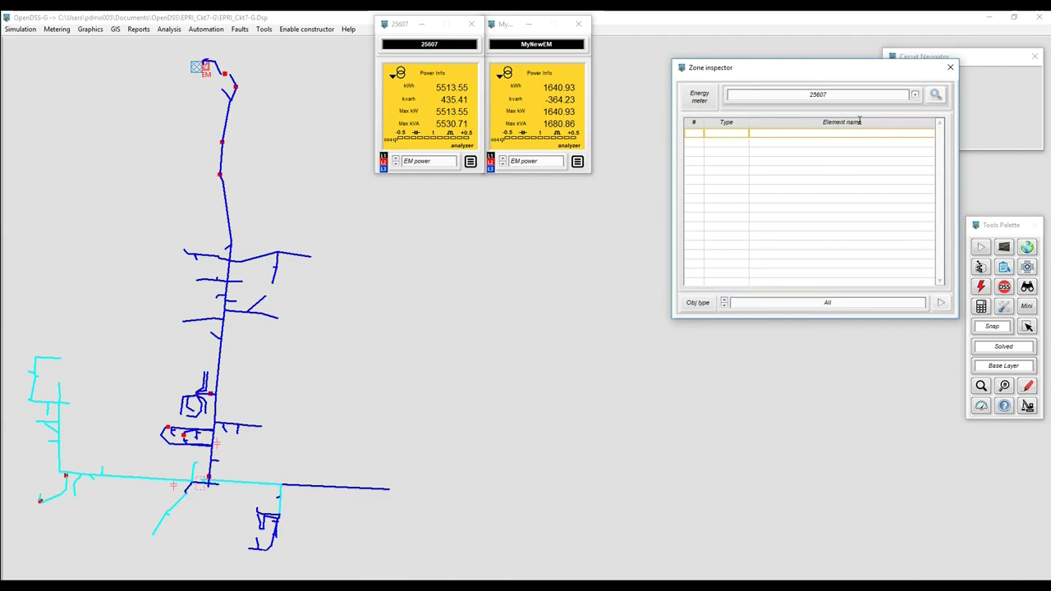
left_click(915, 95)
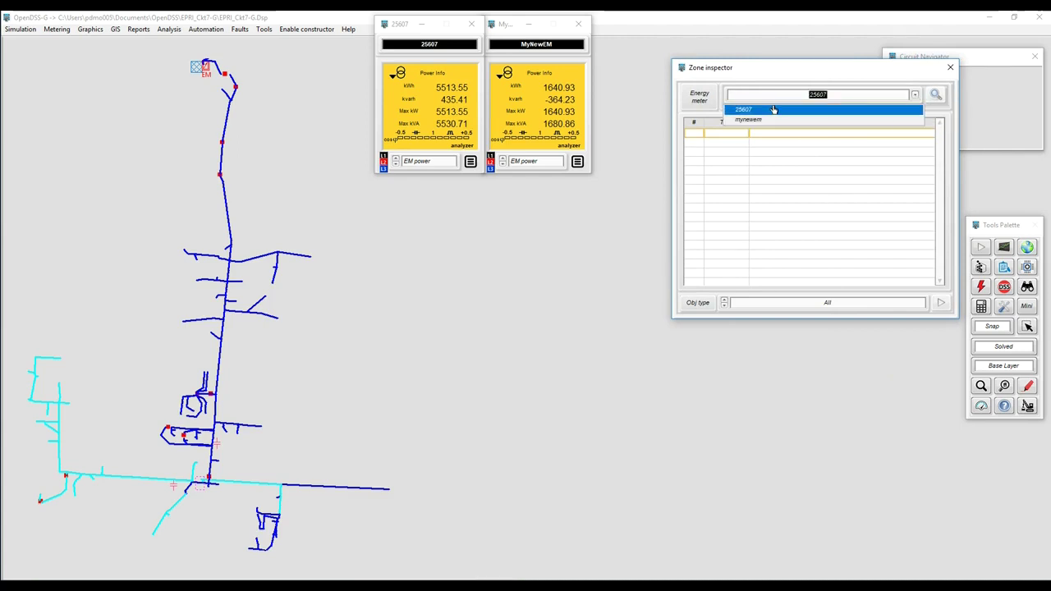
left_click(761, 111)
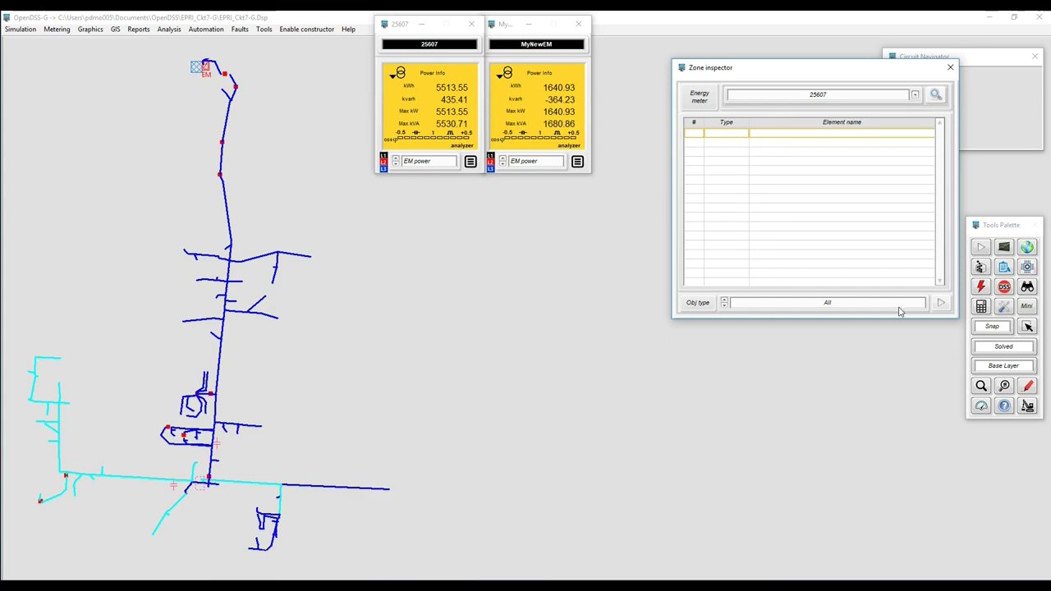
left_click(941, 304)
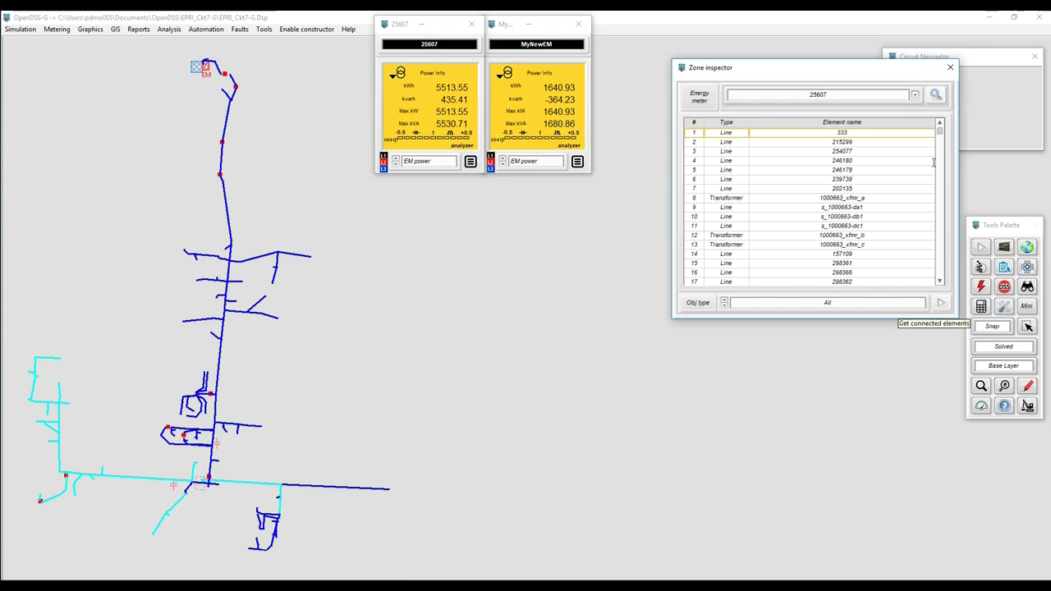
Filter the list to PCElements and pick capacitor cp-nr-613 at row 766.
mouse_move(941, 134)
left_mouse_down()
mouse_move(933, 286)
mouse_move(939, 125)
left_mouse_up()
left_click(822, 303)
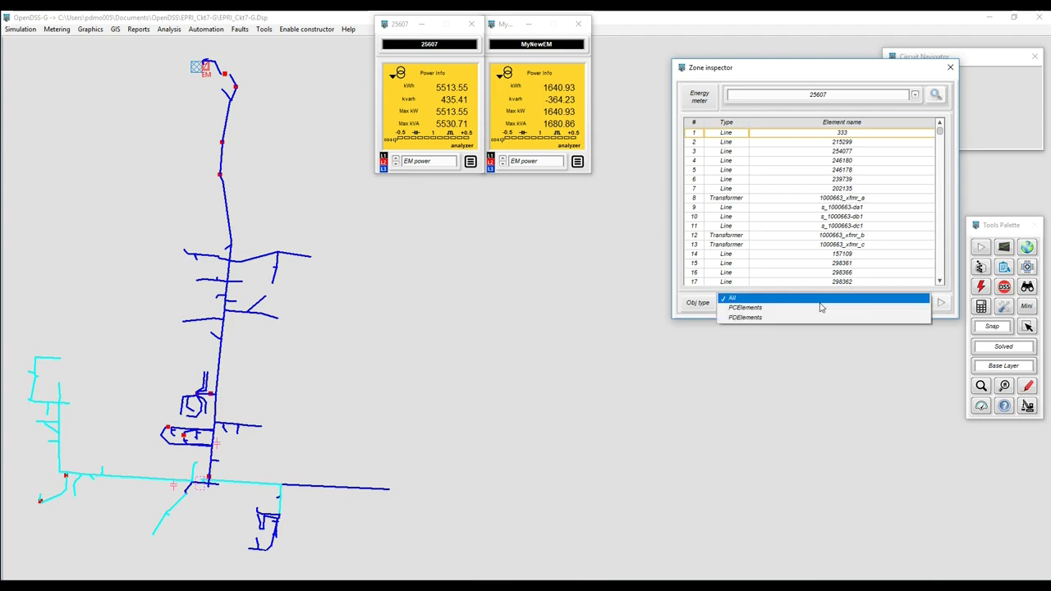
left_click(815, 311)
left_click(941, 303)
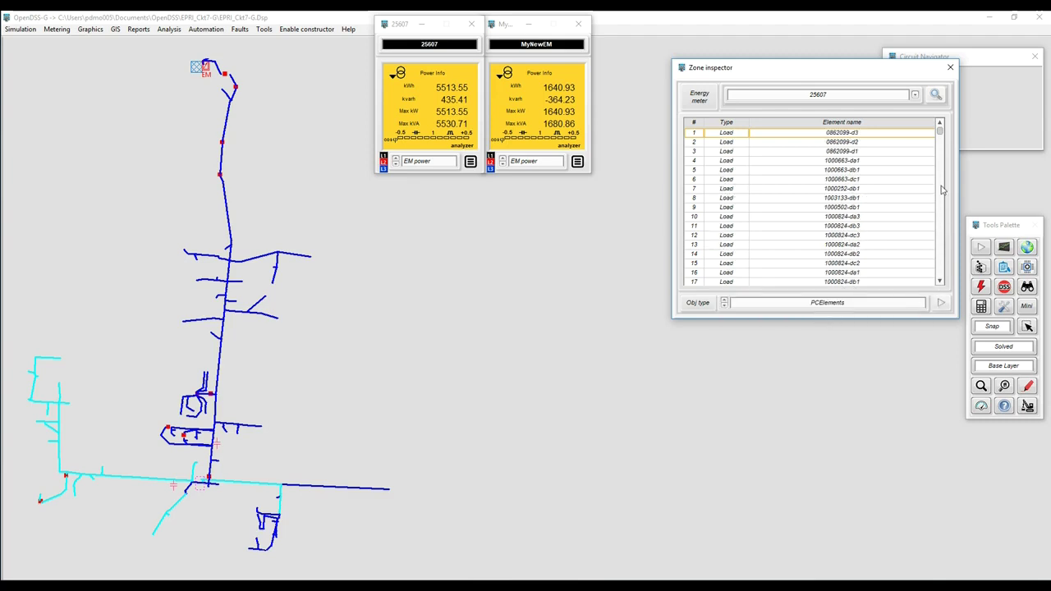
left_click_drag(941, 134, 947, 279)
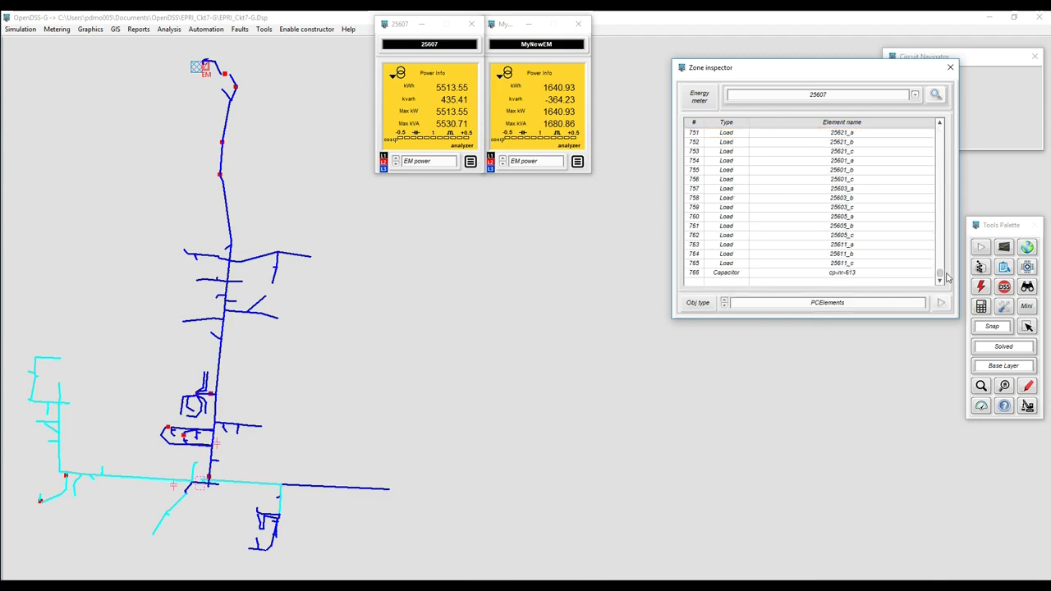
left_click(836, 274)
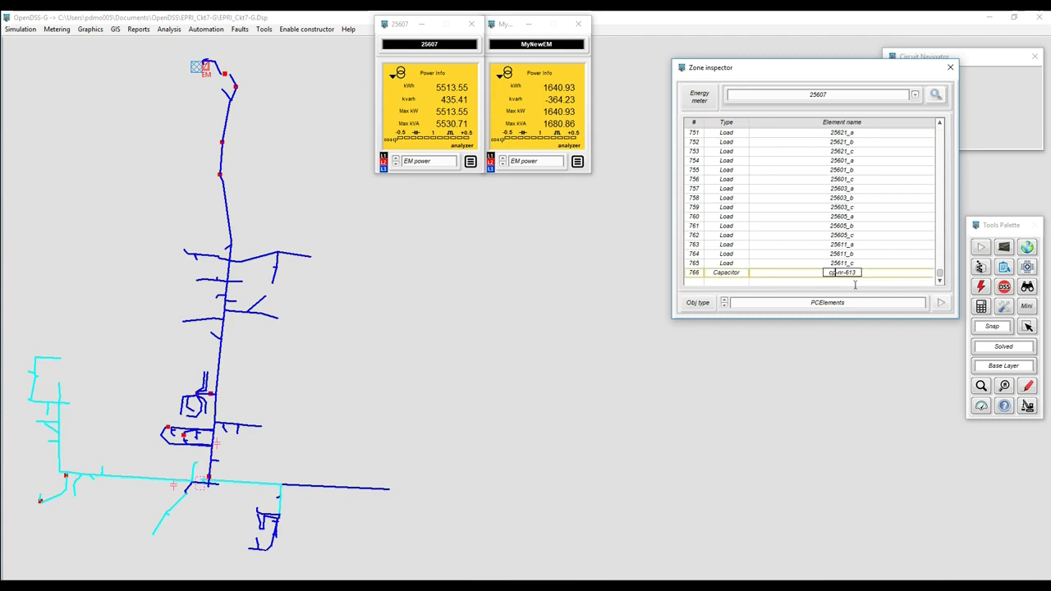
Switch the Zone inspector to mynewem's zone and select capacitor cp-85w-900 at entry 142.
left_click(917, 96)
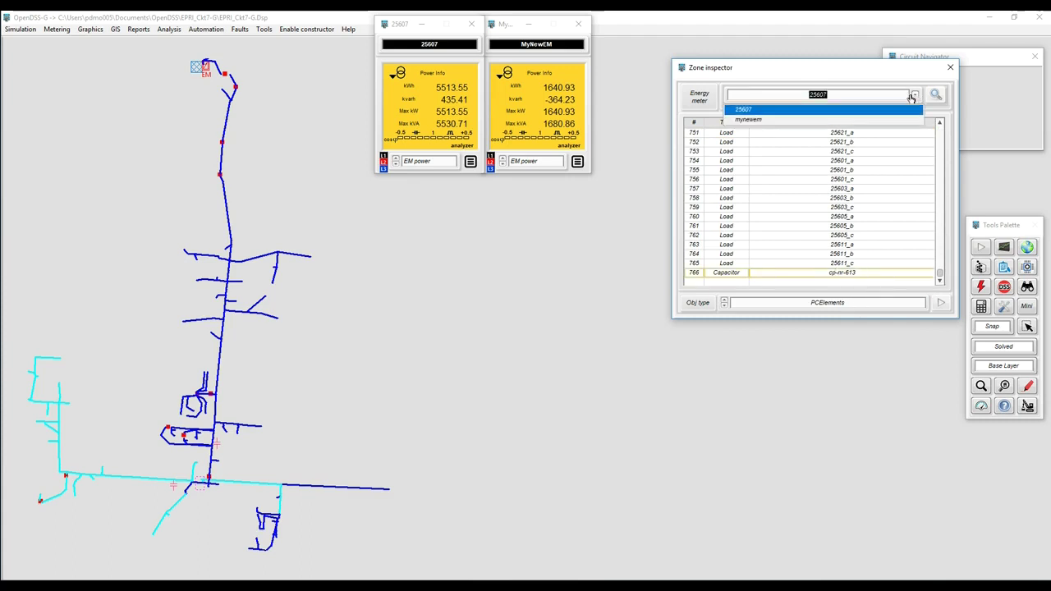
left_click(833, 122)
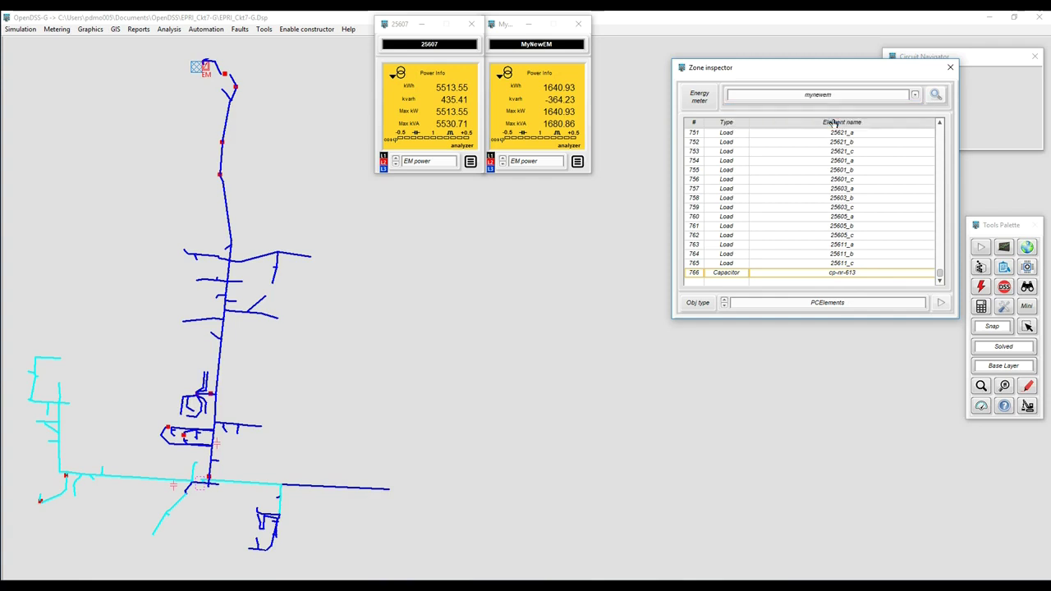
left_click(942, 304)
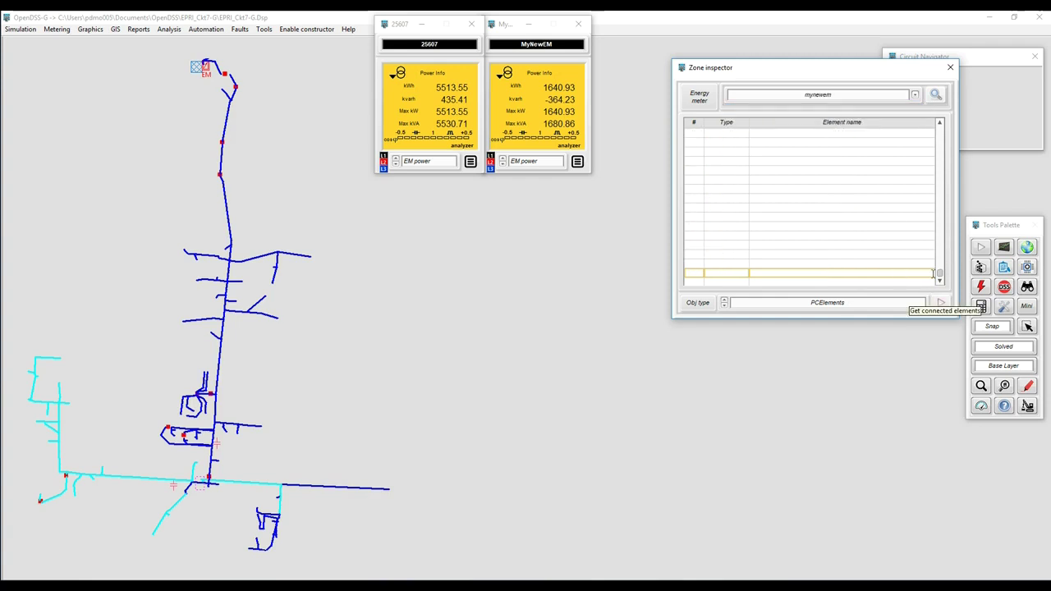
left_click_drag(941, 279, 940, 131)
scroll(887, 168, "down", 20)
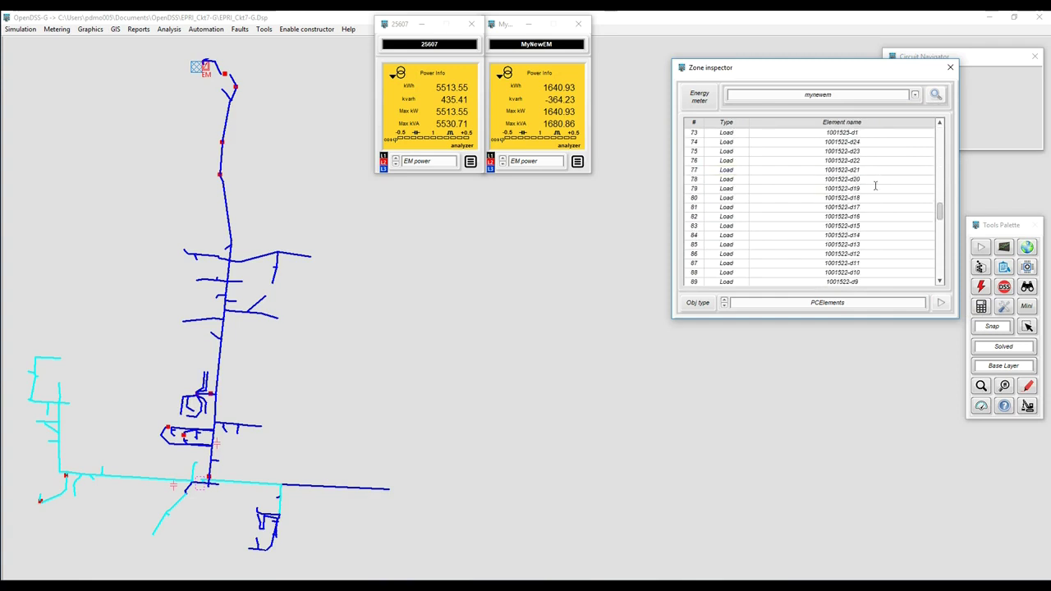
scroll(873, 180, "down", 14)
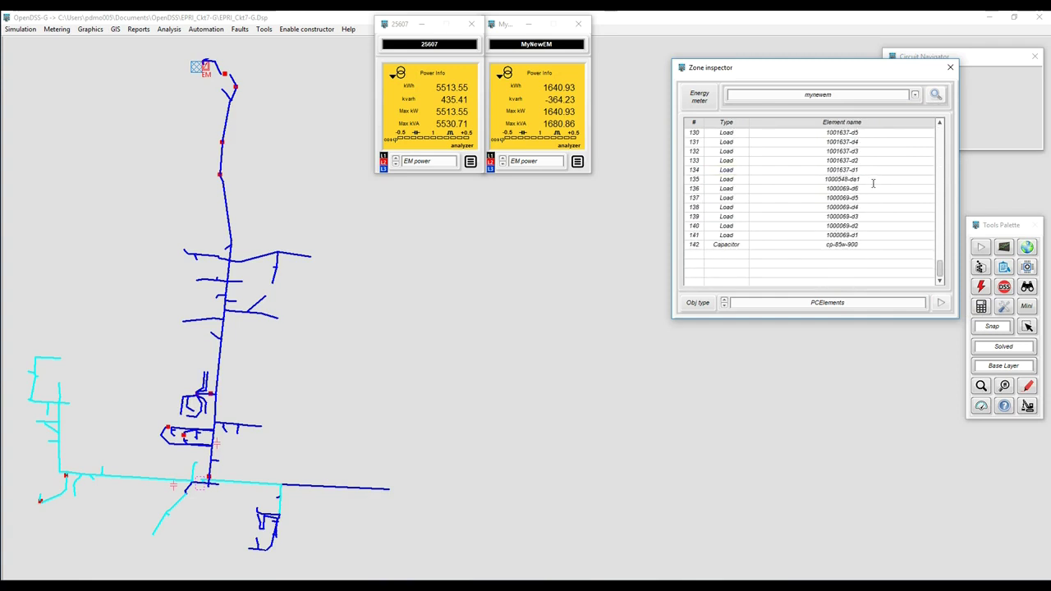
double_click(860, 244)
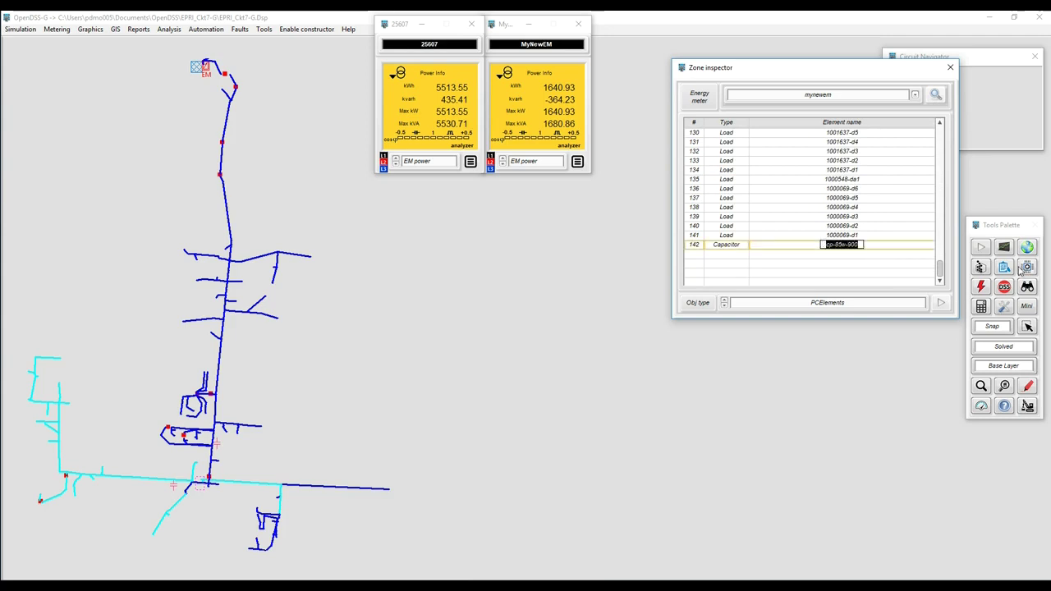
Locate capacitor cp-85w-900 on the map, then reload meter 25607's zone list.
left_click(1028, 289)
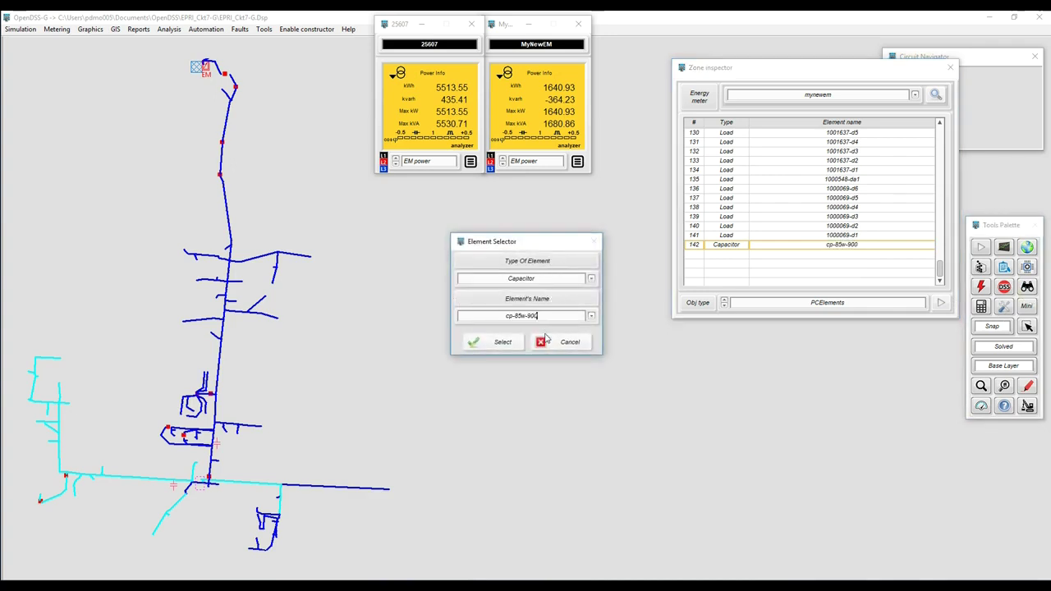
left_click(510, 345)
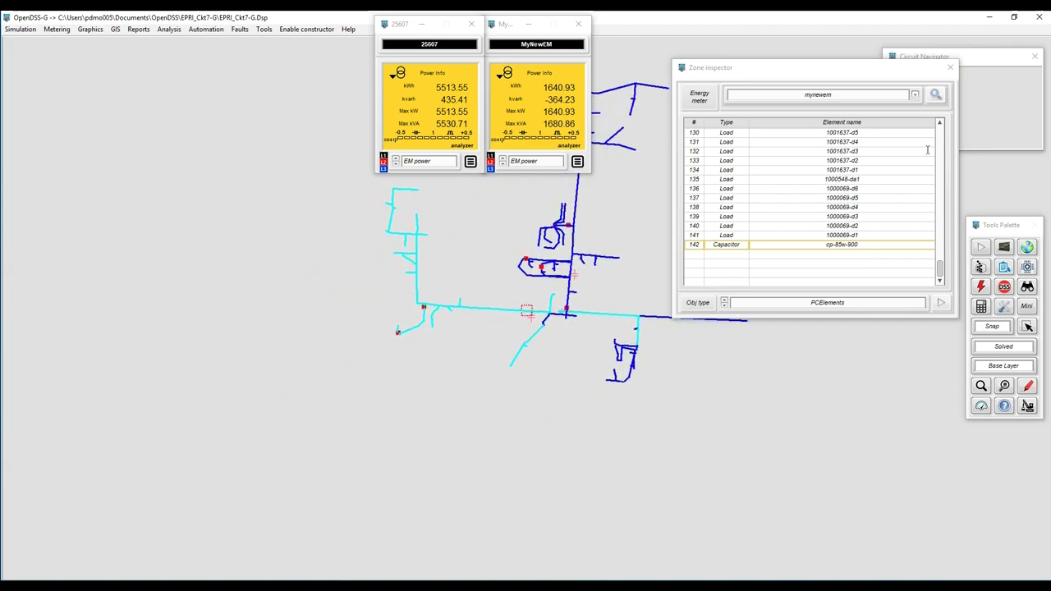
left_click(915, 94)
left_click(847, 109)
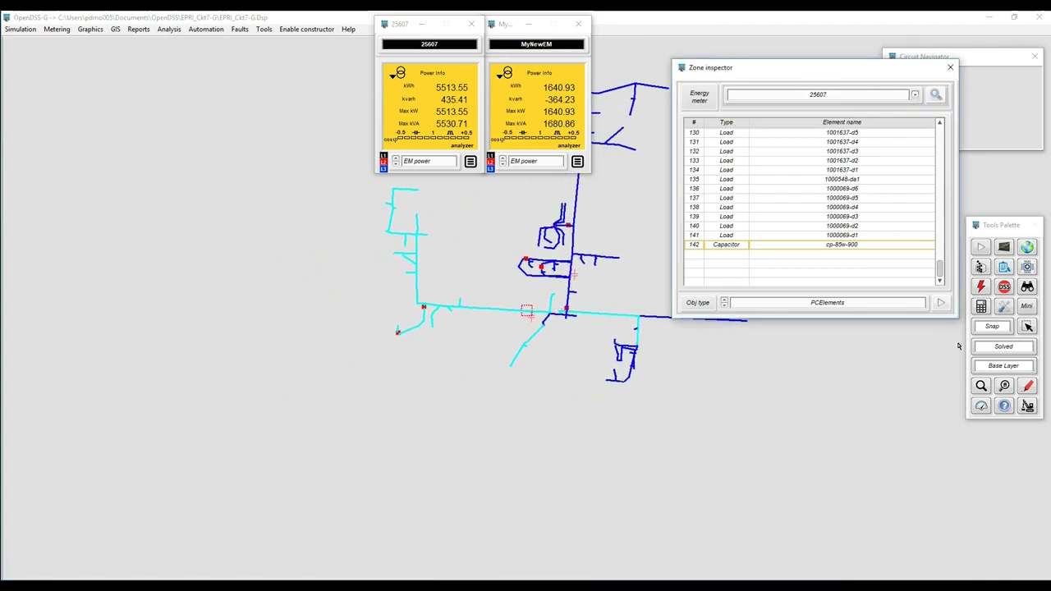
left_click(942, 303)
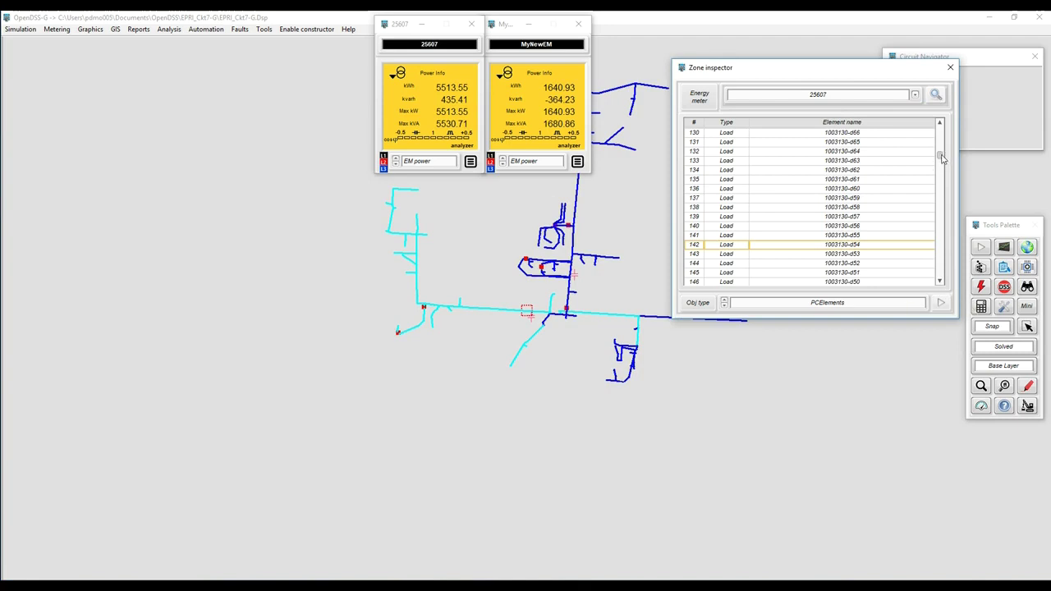
left_click_drag(941, 160, 940, 284)
Locate capacitor cp-nr-613 on the feeder map with the Element Selector.
left_click(1027, 286)
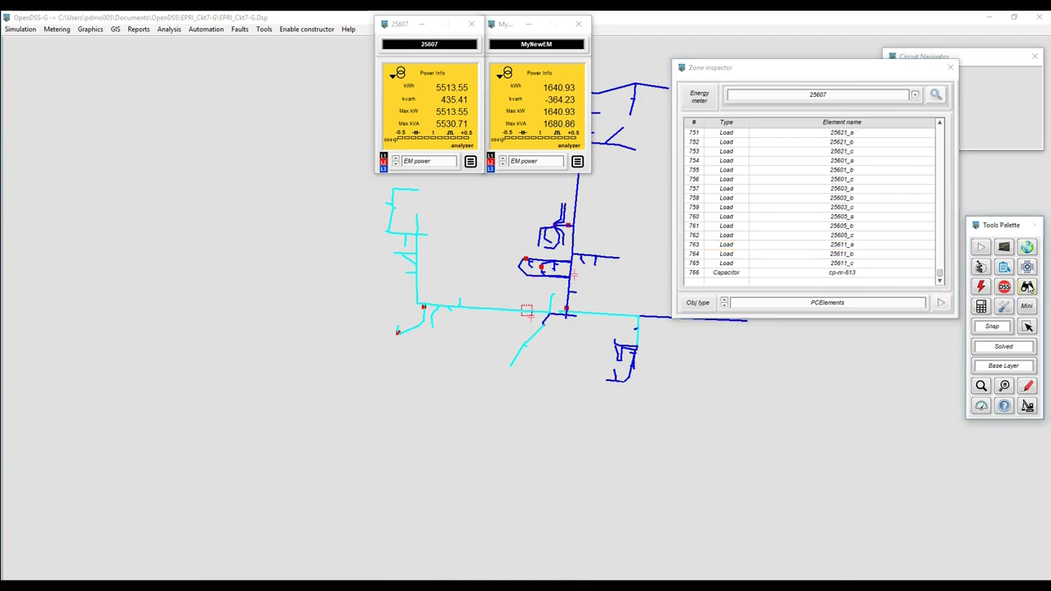
left_click_drag(539, 244, 869, 352)
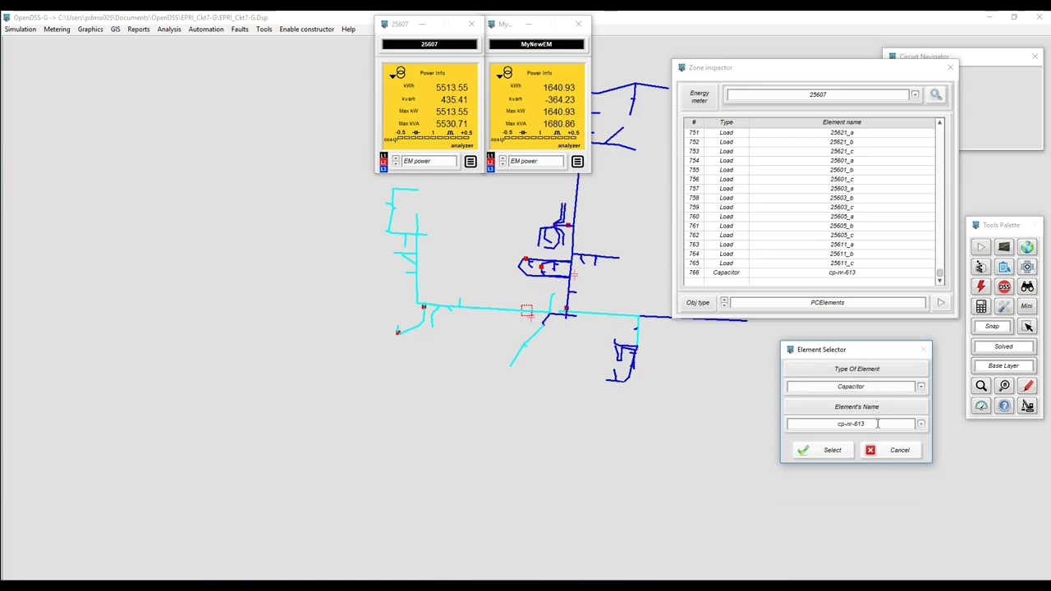
left_click(853, 454)
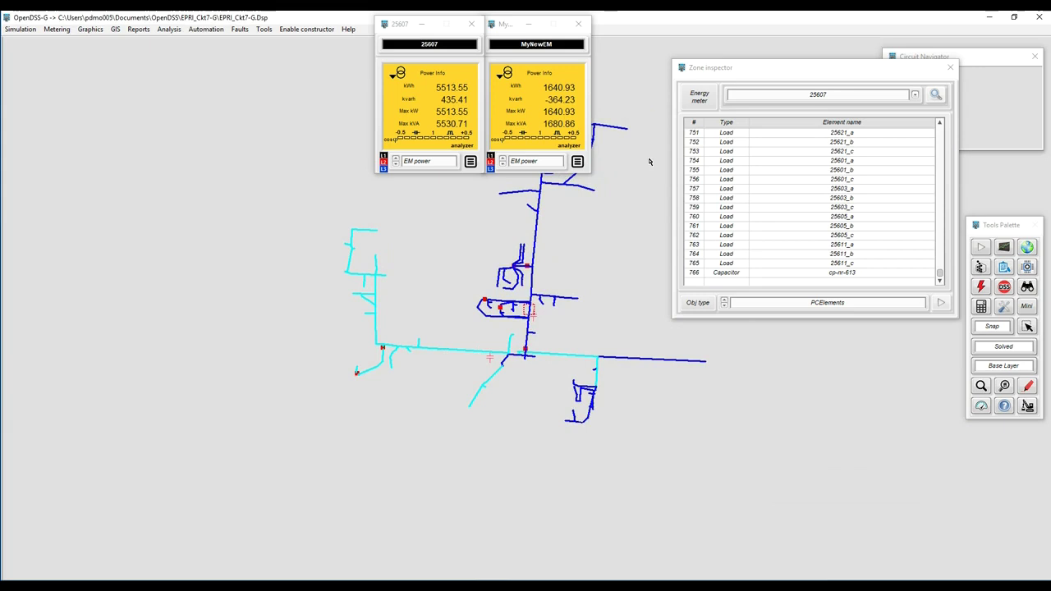
left_click_drag(649, 162, 342, 284)
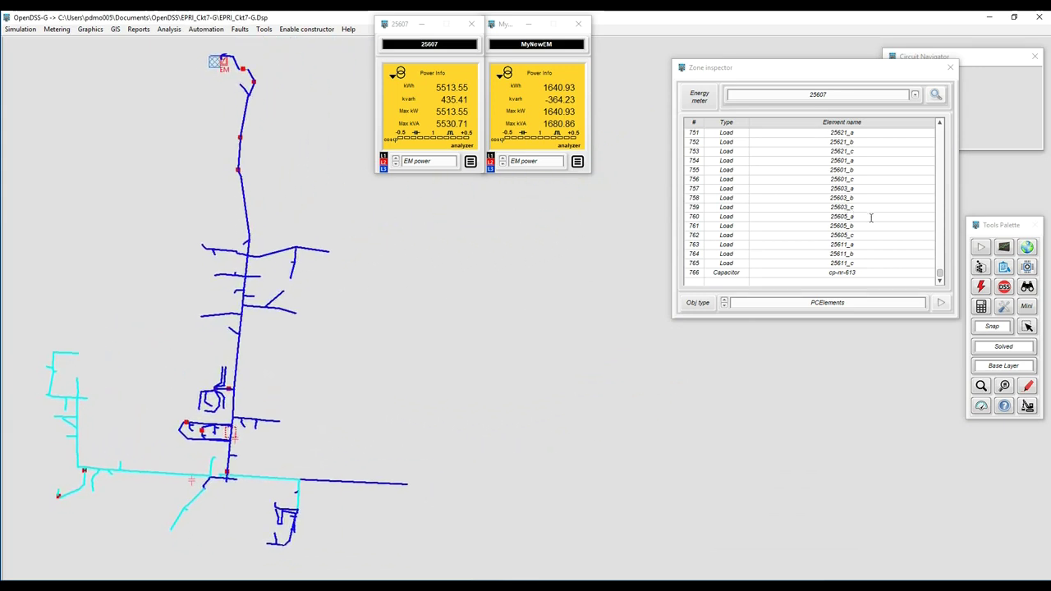
Export meter 25607's PCElement list to Microsoft Excel.
left_click(860, 188)
right_click(862, 188)
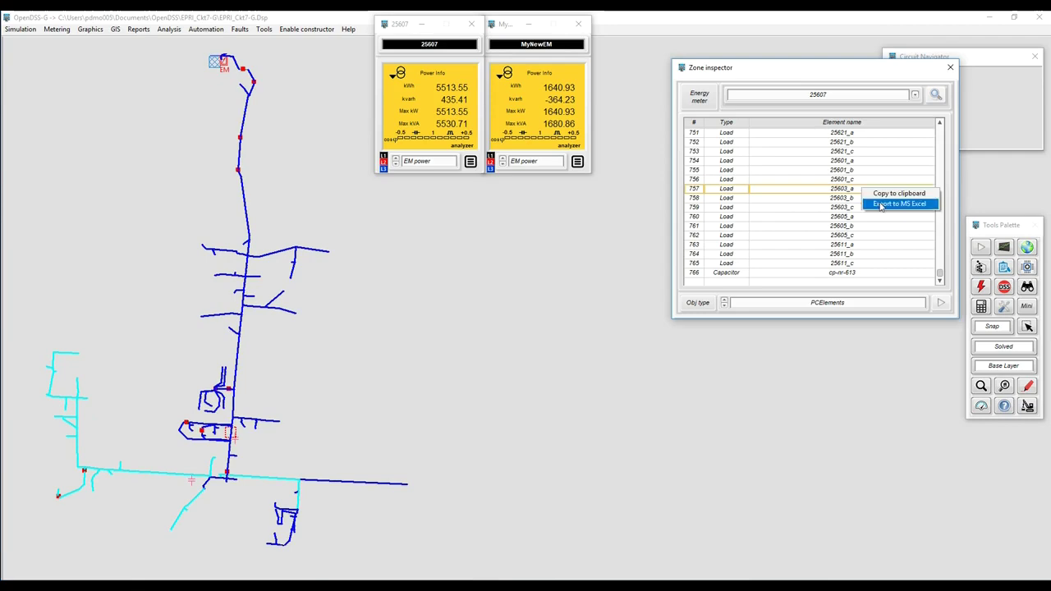
left_click(878, 205)
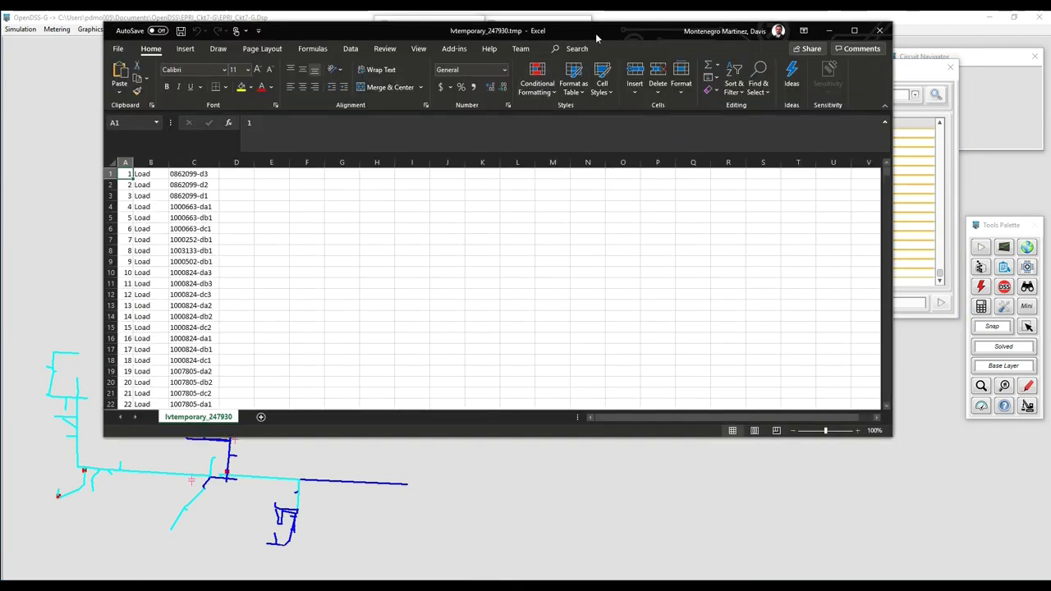
Maximize Excel, delete capacitor row 766, and return to the top of the sheet.
double_click(595, 33)
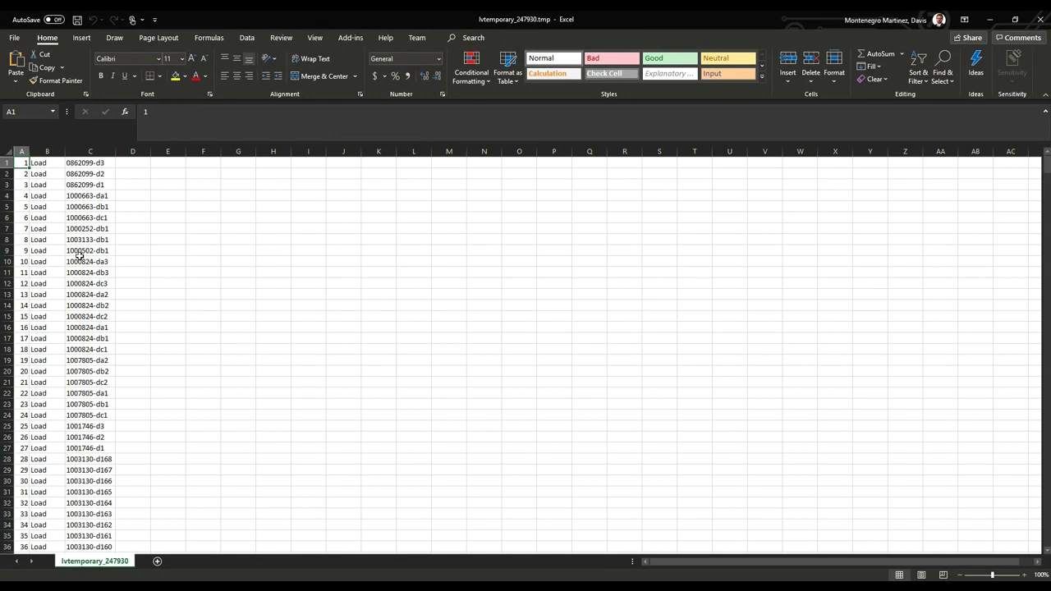
scroll(78, 267, "down", 20)
scroll(80, 269, "down", 20)
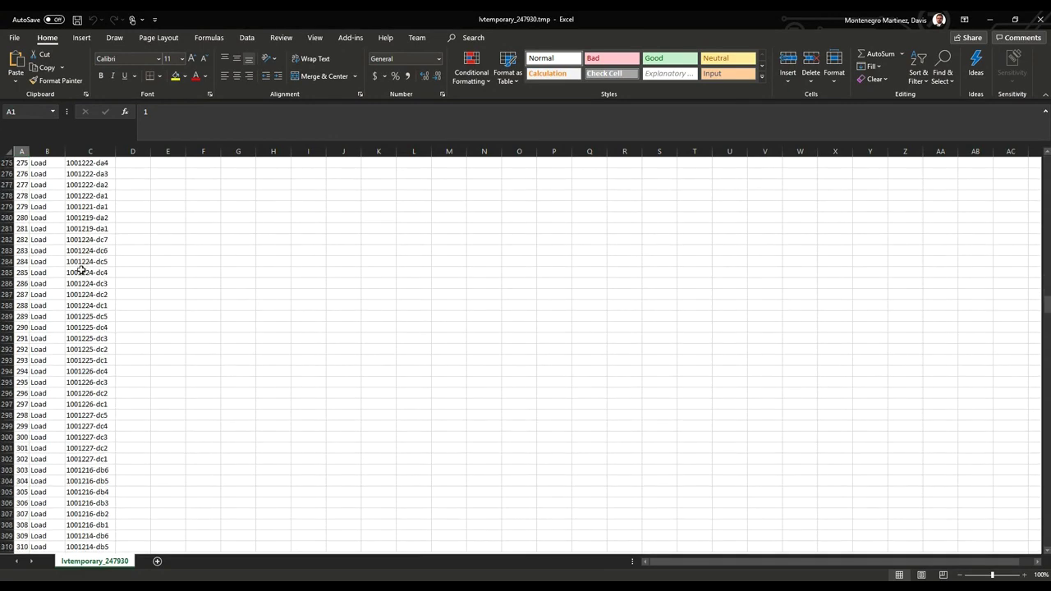
scroll(81, 269, "down", 20)
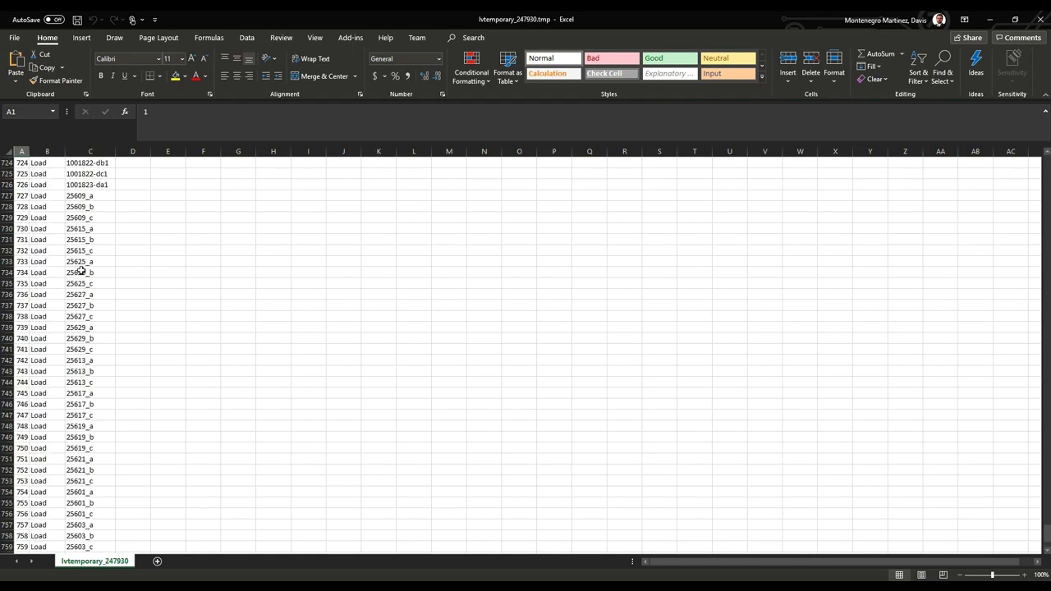
scroll(81, 271, "down", 4)
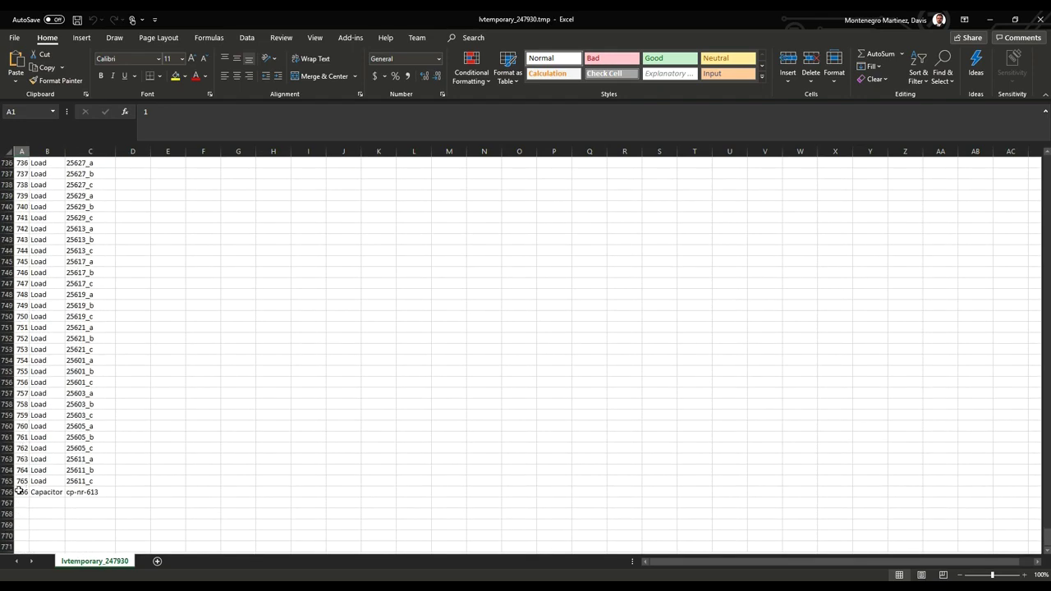
left_click(18, 491)
right_click(18, 492)
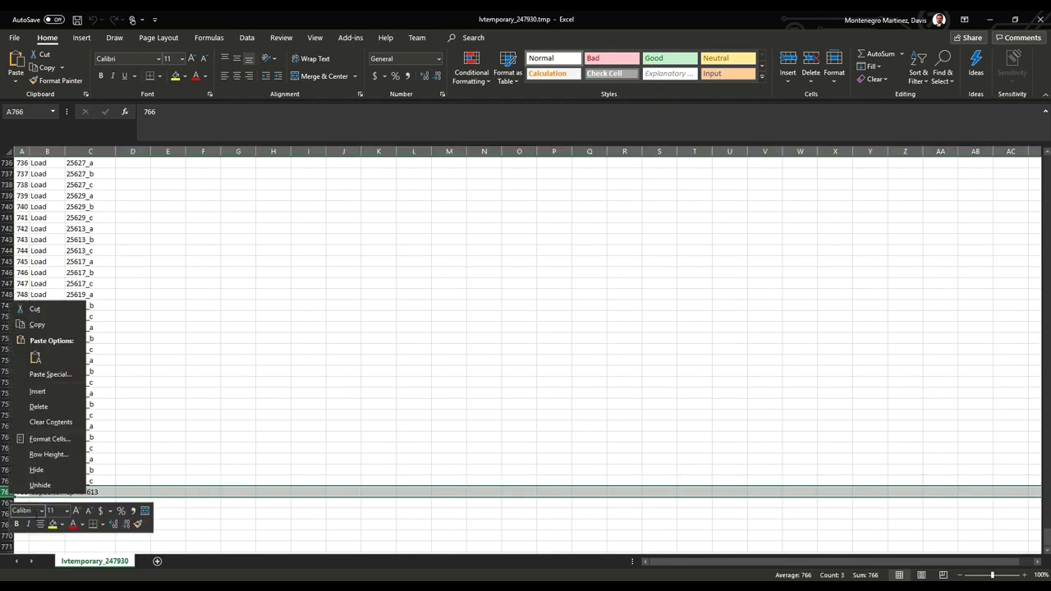
left_click(39, 406)
left_click(168, 414)
scroll(177, 323, "up", 20)
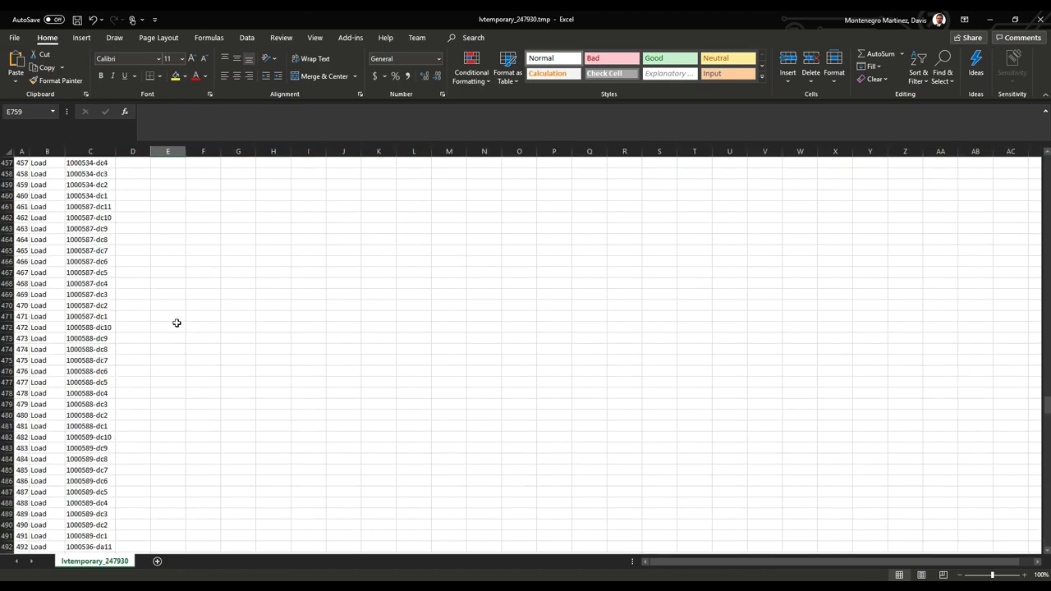
left_click_drag(1047, 338, 1048, 160)
left_click(132, 163)
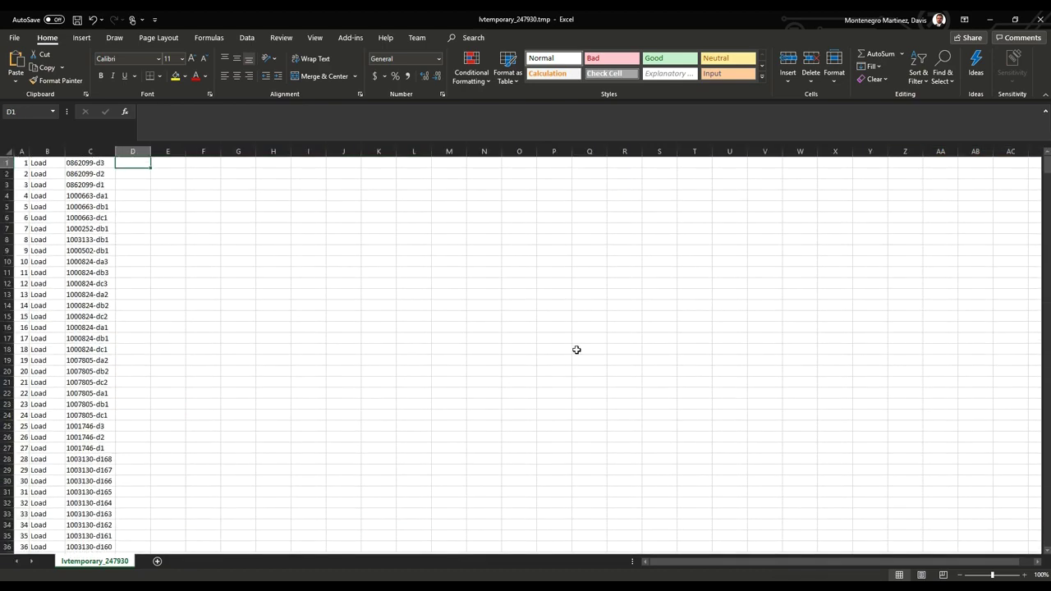
Enter yearly=abc in D1 and fill it down column D.
type("yearly=")
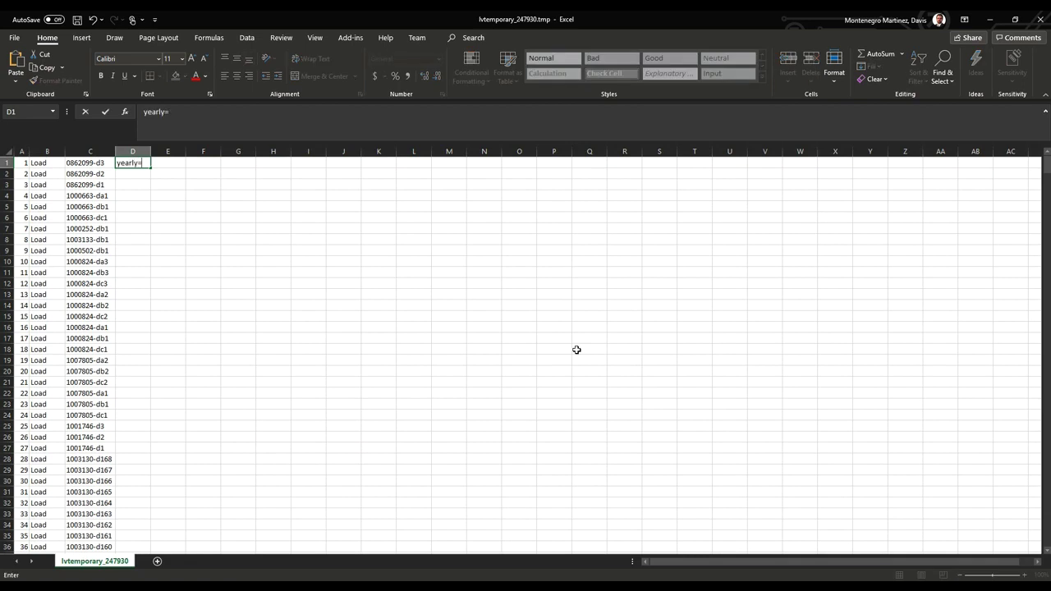
type("abs")
left_click(203, 239)
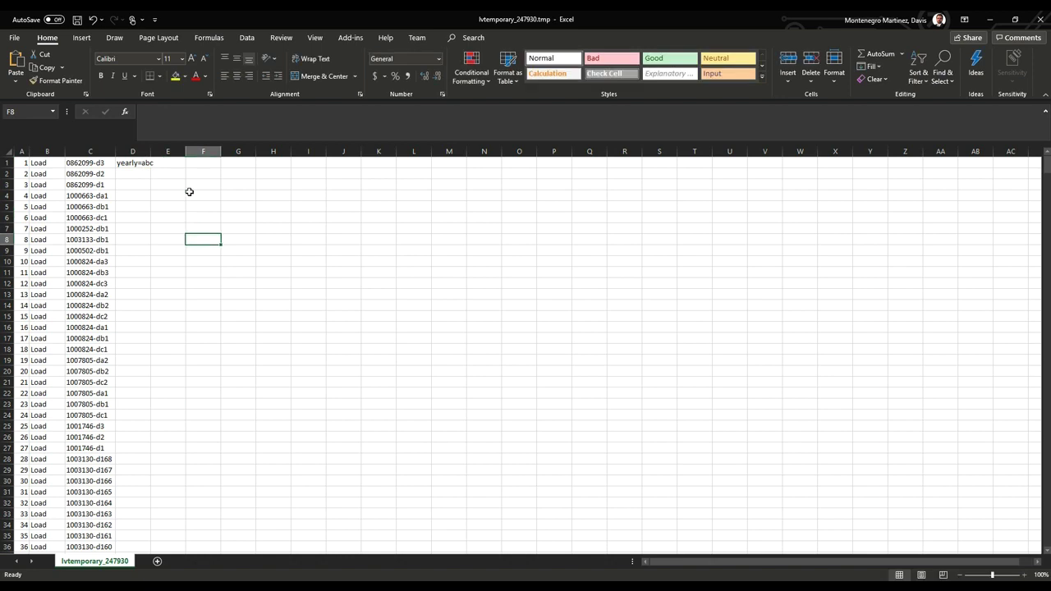
left_click(146, 162)
double_click(152, 167)
Enter =CONCATENATE(B1,".",C1,".",D1) in E1 and fill it down column E.
key("Right")
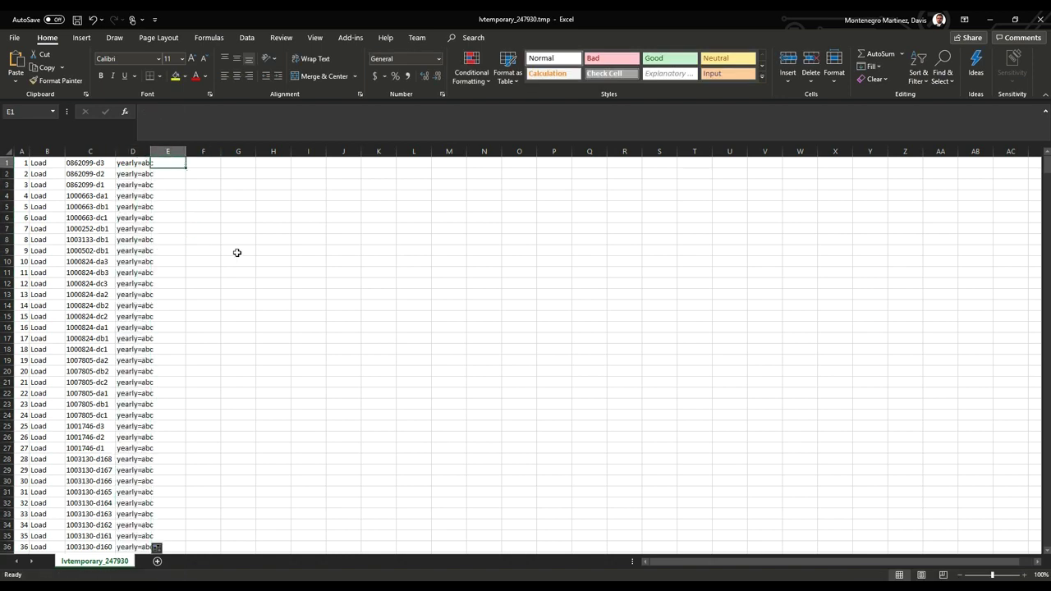
type("=concatena")
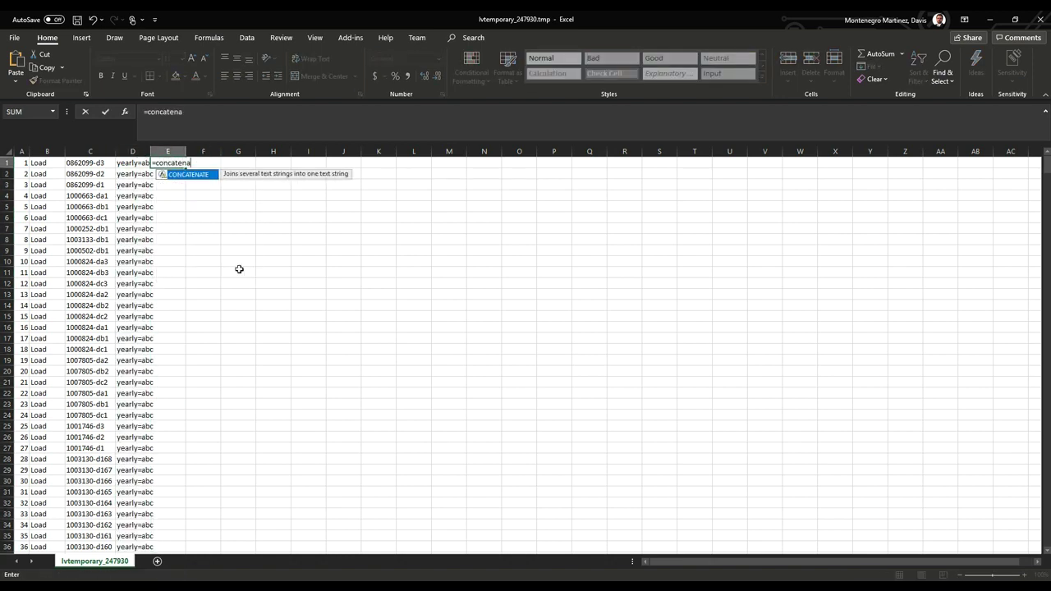
type("te(")
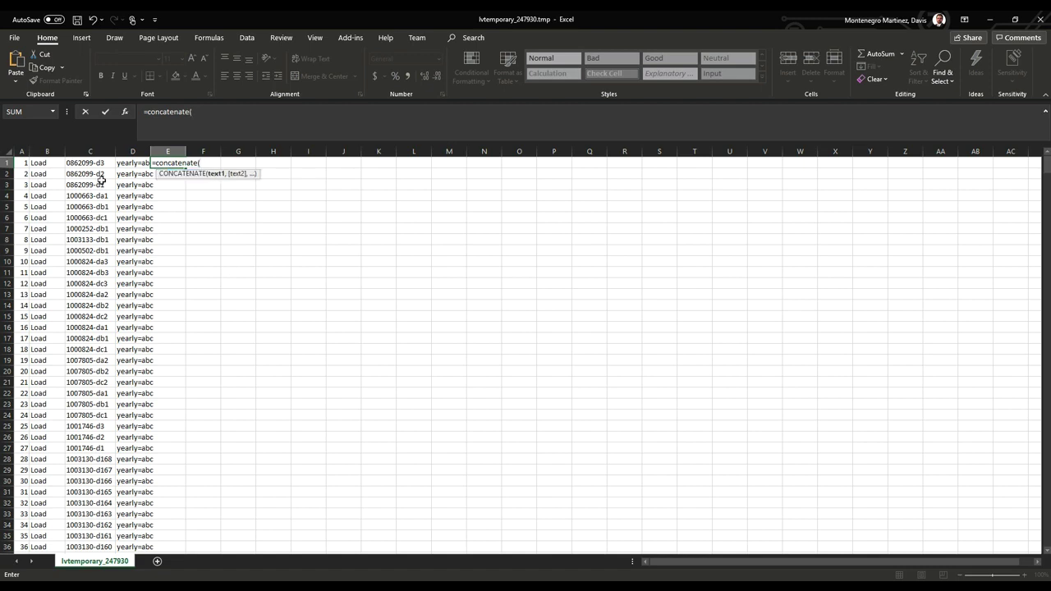
left_click(42, 163)
type(",")
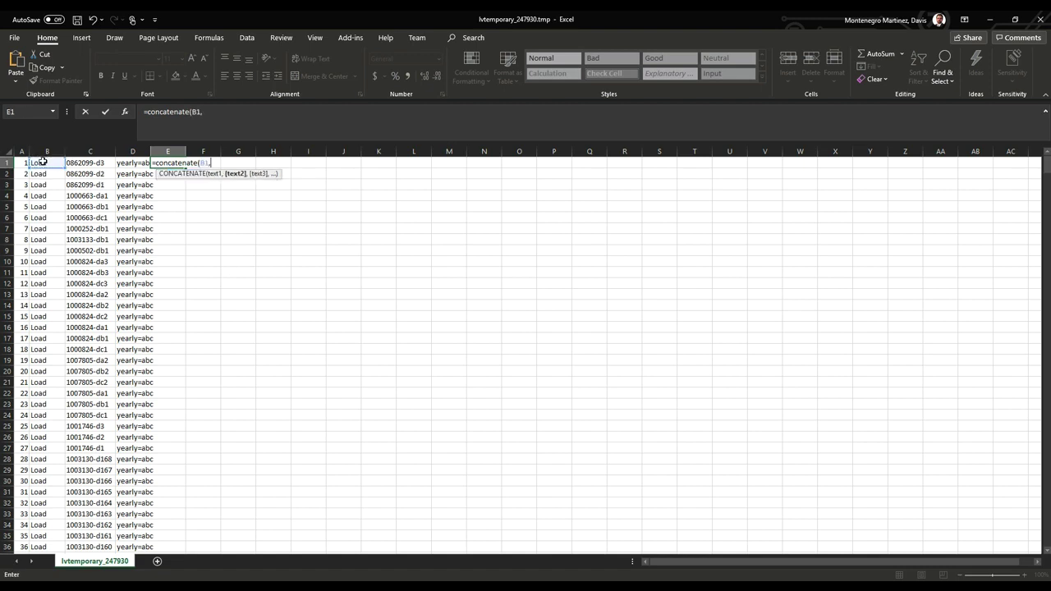
type("\".\",")
left_click(106, 163)
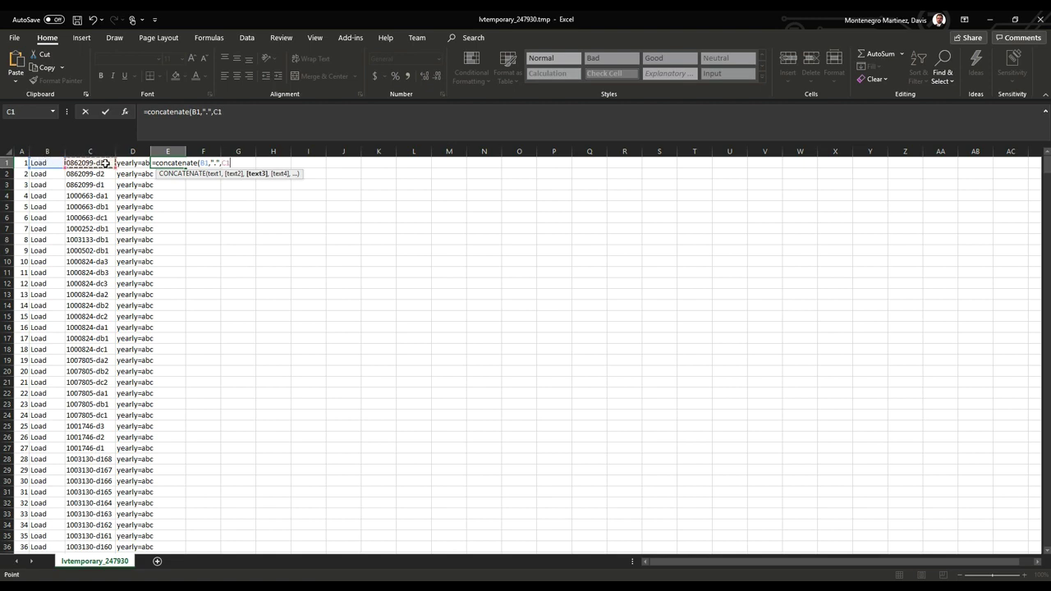
type(",")
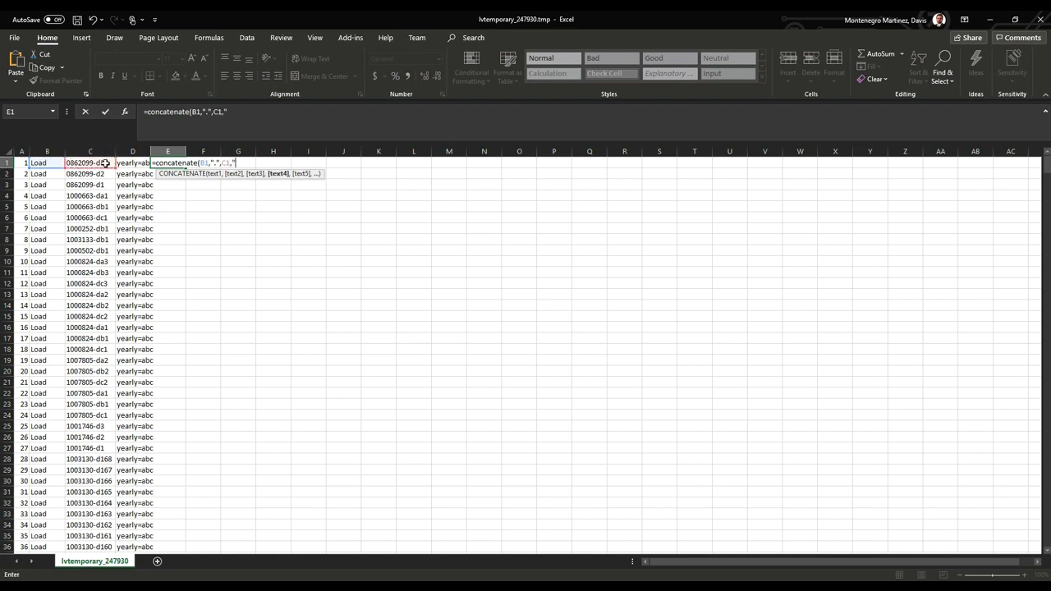
type("\".\",")
left_click(130, 163)
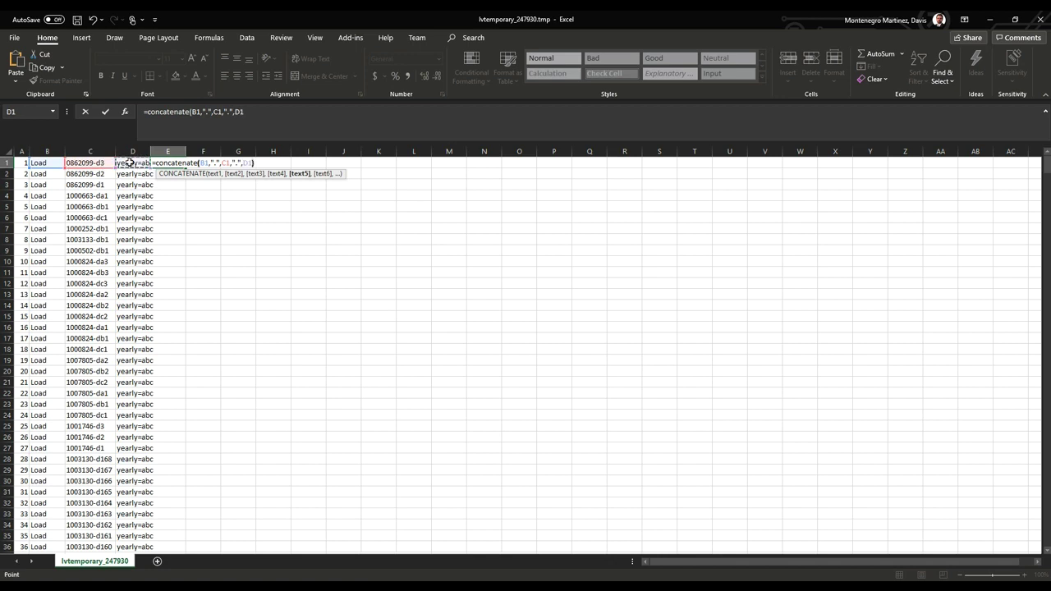
key("Return")
left_click(175, 163)
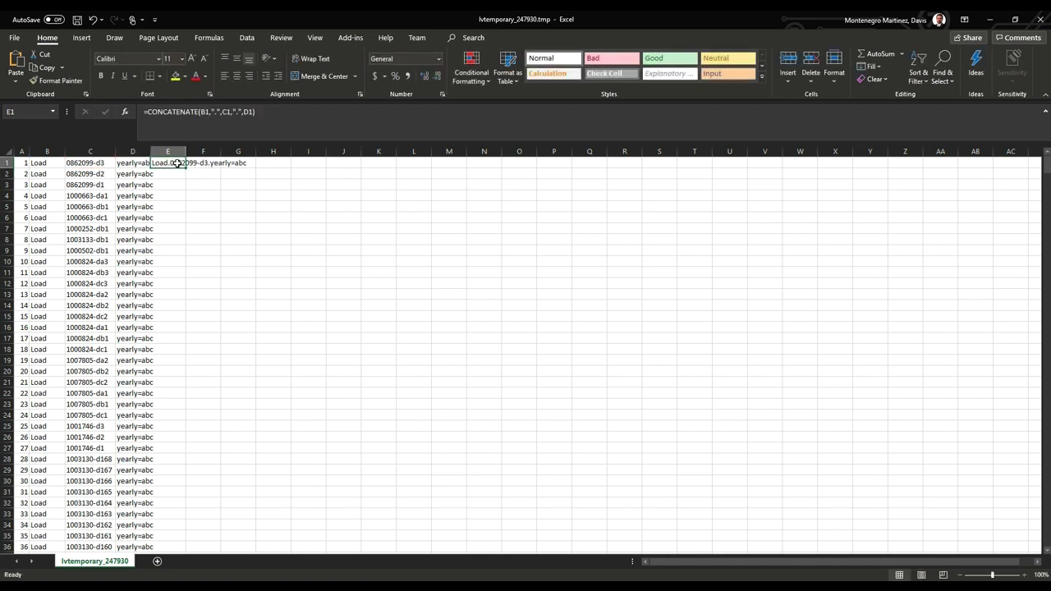
double_click(184, 166)
Copy column E and paste its joined strings into column F as values.
double_click(186, 152)
left_click(432, 251)
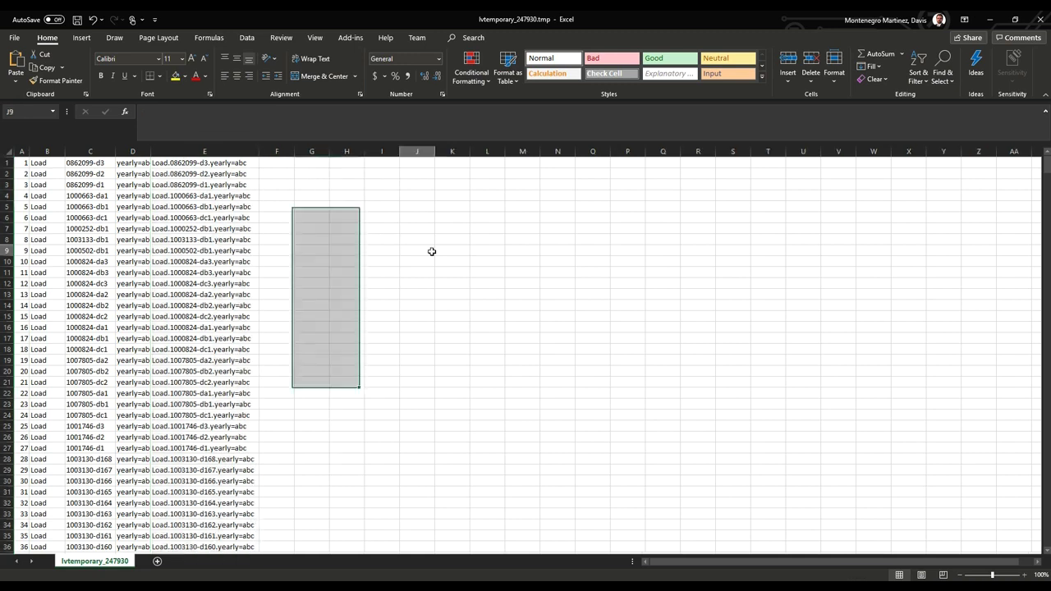
left_click(185, 152)
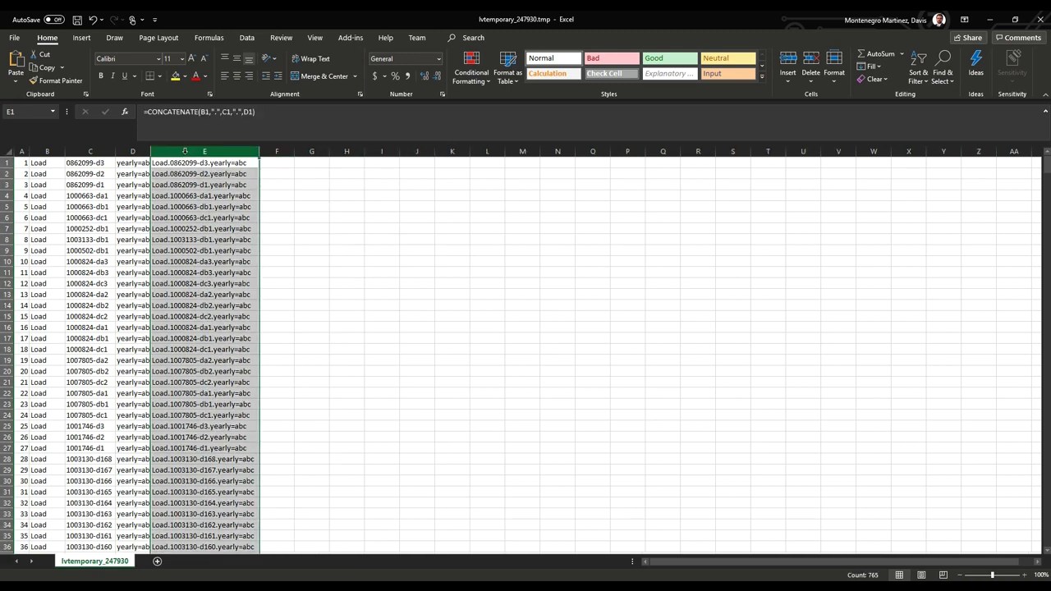
key("ctrl+c")
right_click(277, 164)
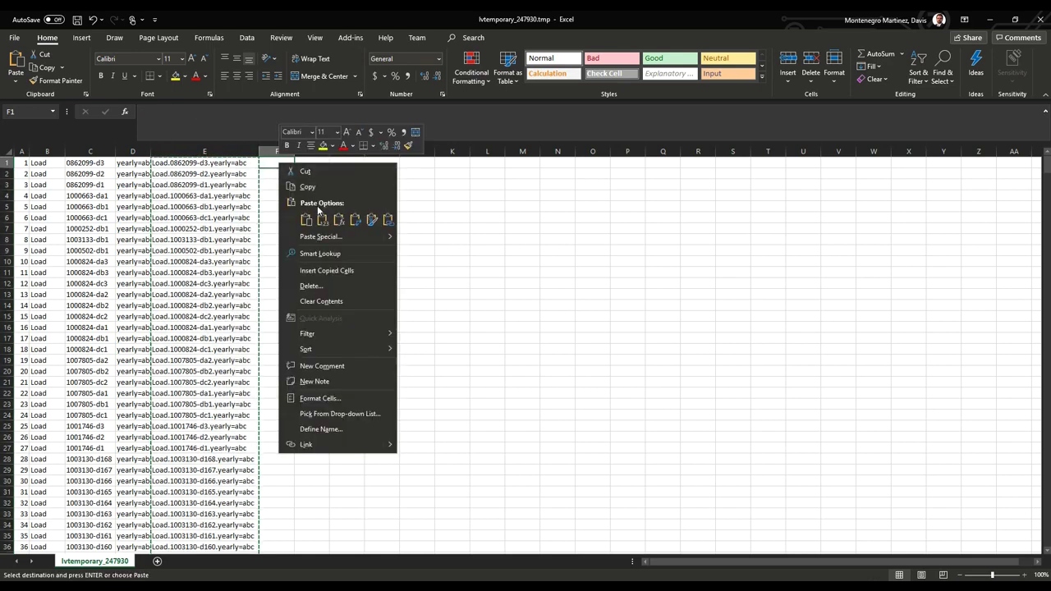
left_click(321, 220)
Delete the original columns A through E.
left_click_drag(205, 151, 20, 150)
right_click(19, 151)
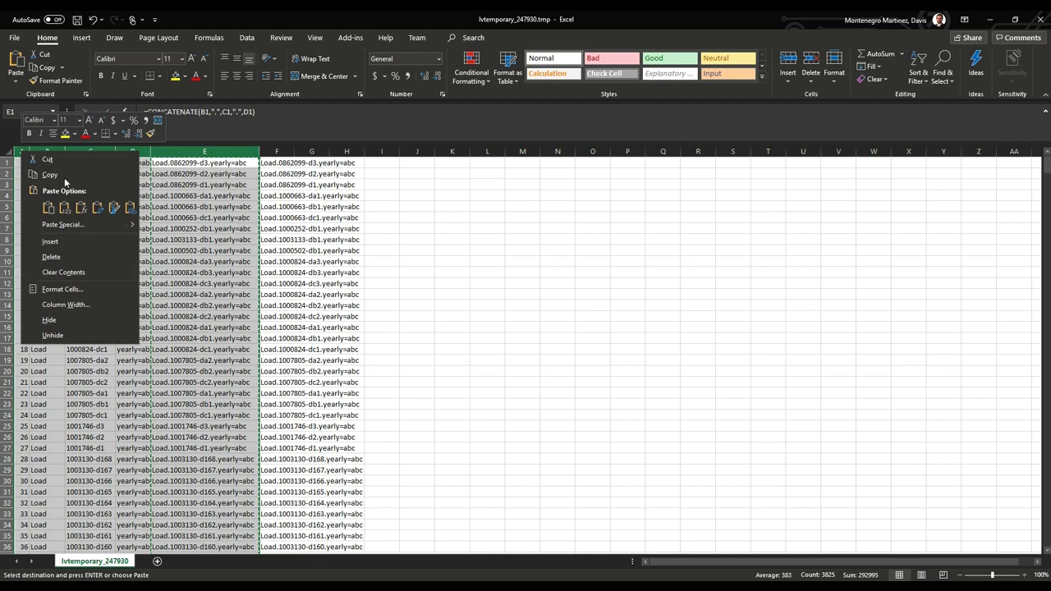
left_click(82, 256)
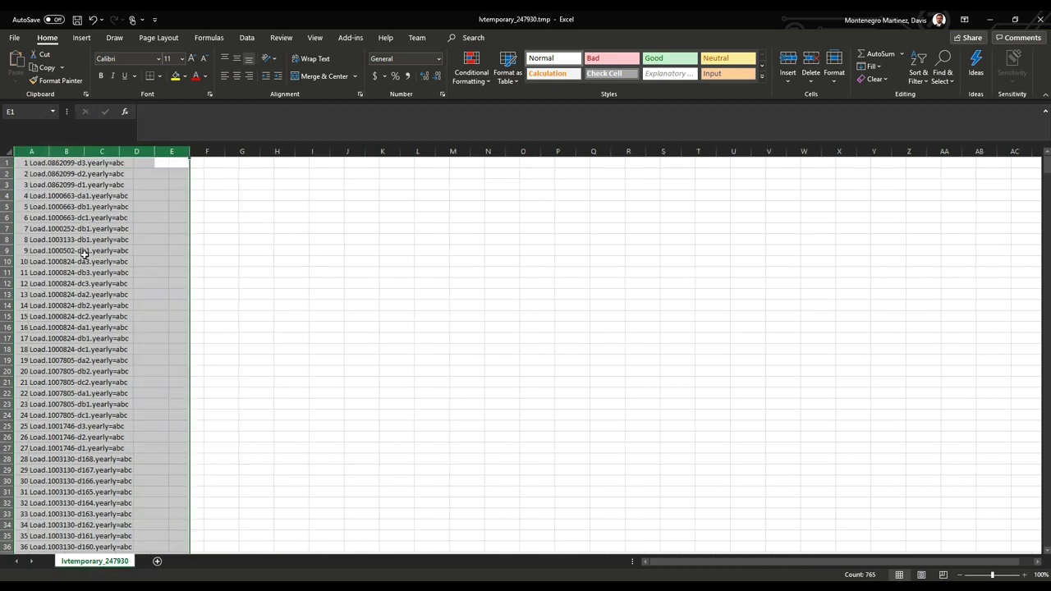
left_click(240, 207)
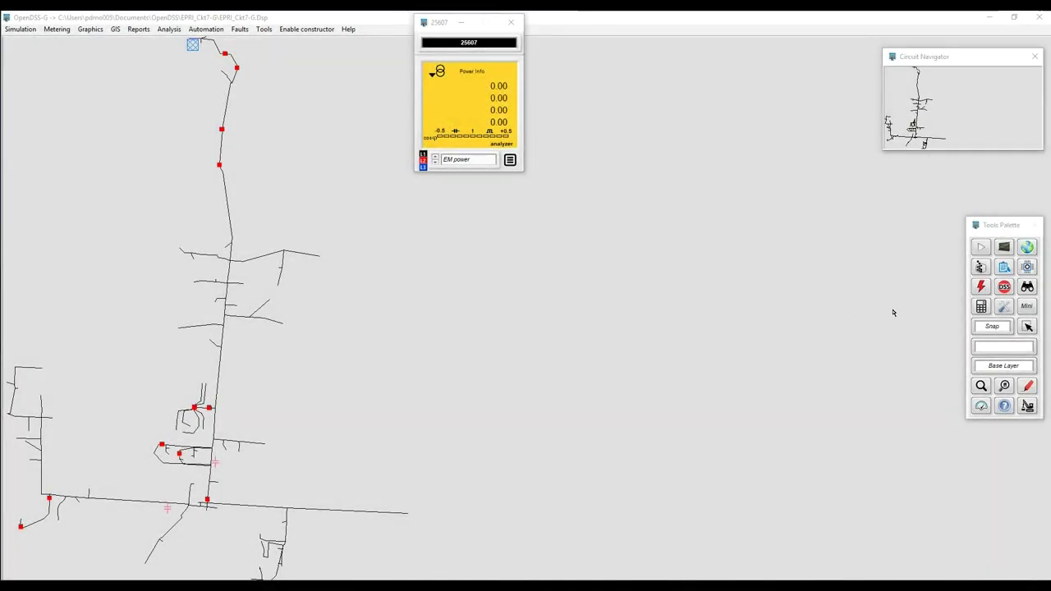
Open the Bus connectivity finder from the Tools Palette operations and move it aside.
left_click(1027, 268)
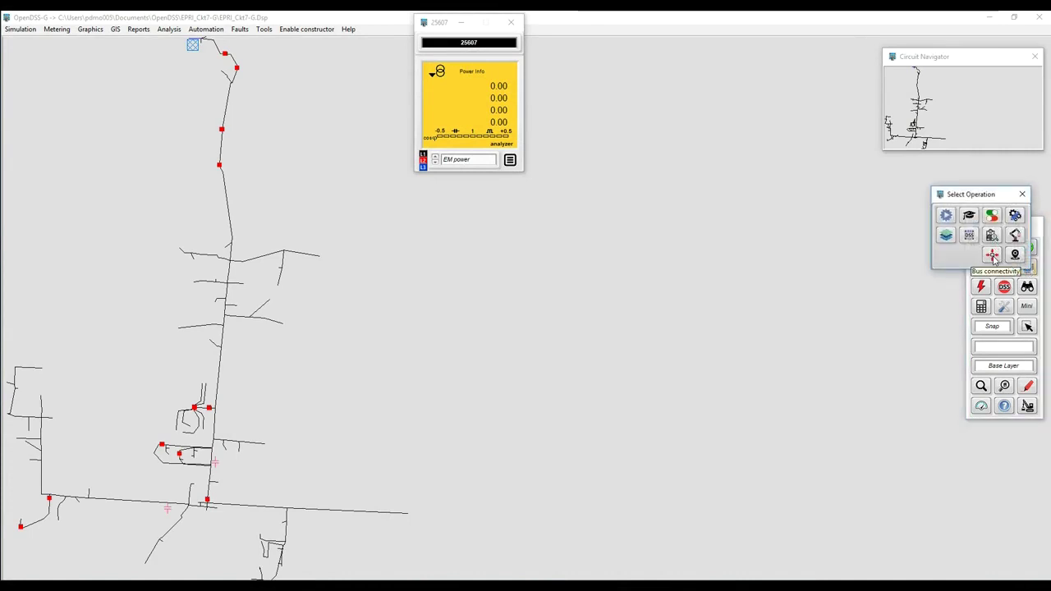
left_click(992, 258)
left_click_drag(534, 211, 772, 153)
Pick bus 165461 directly on the circuit map and bring it into view.
left_click(840, 170)
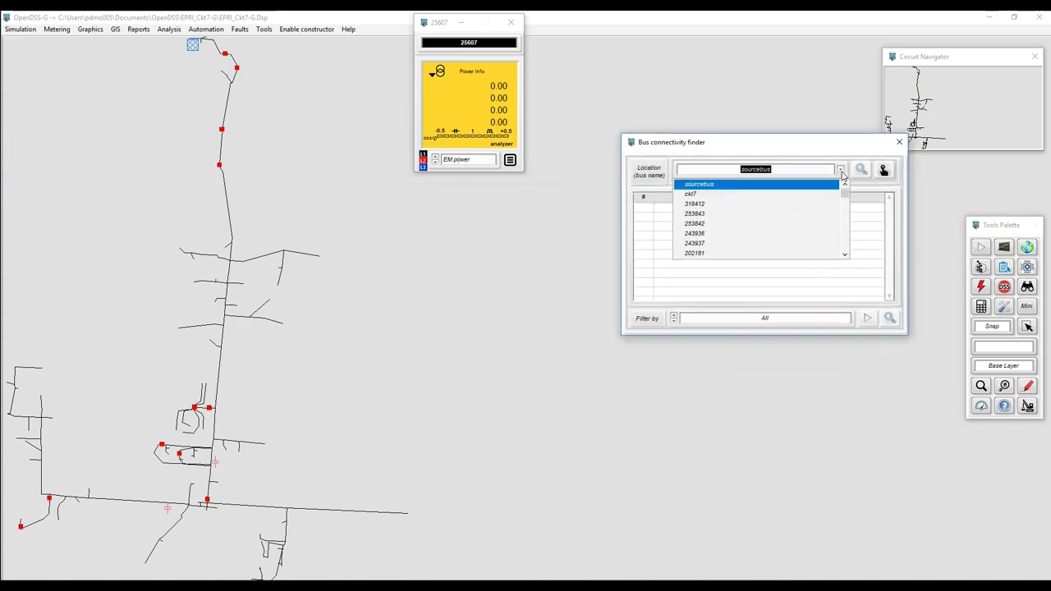
left_click(817, 158)
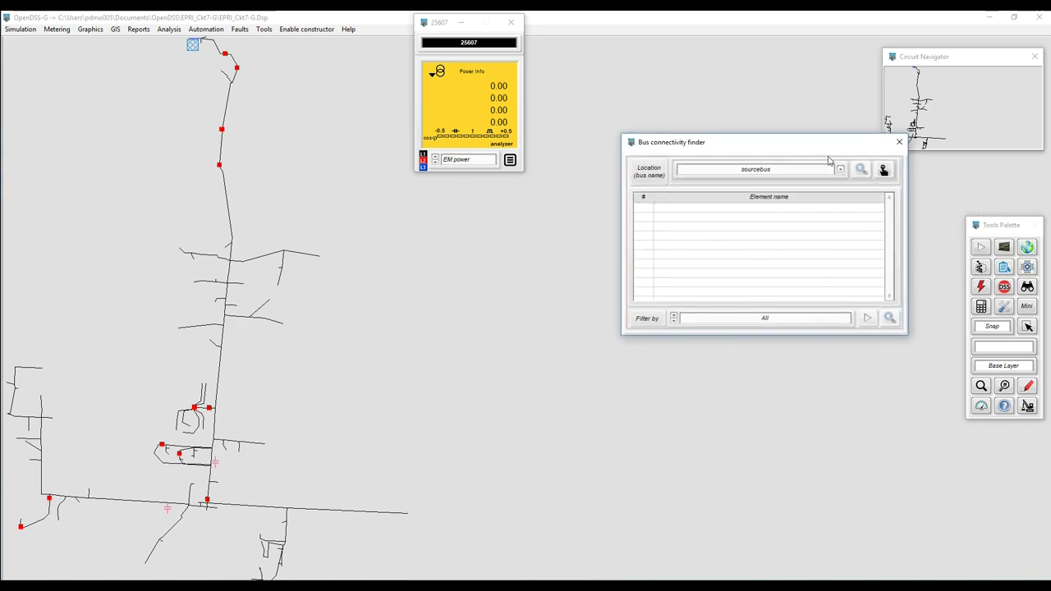
left_click(884, 172)
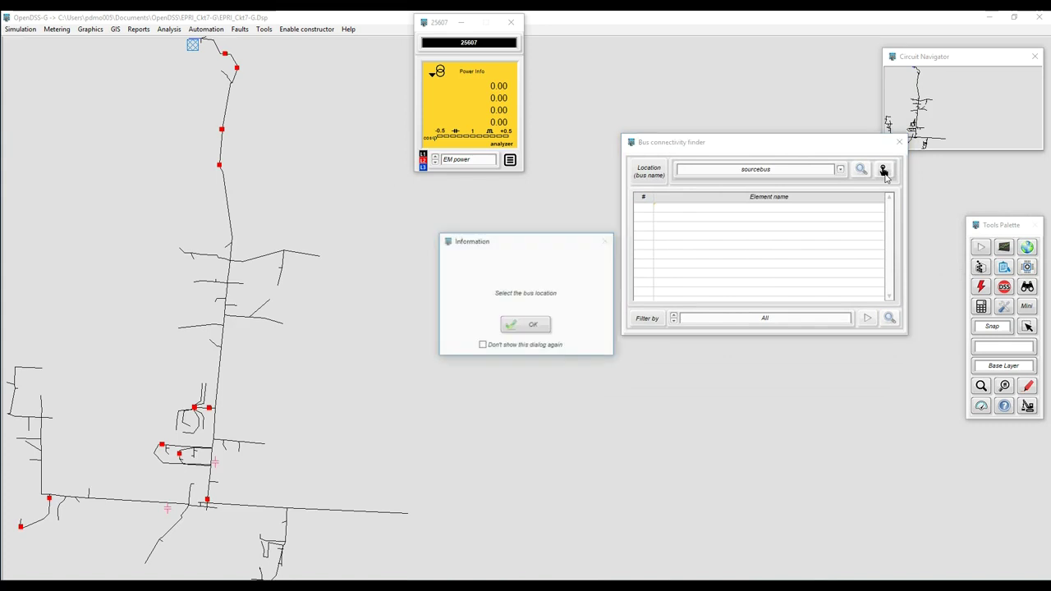
left_click(526, 326)
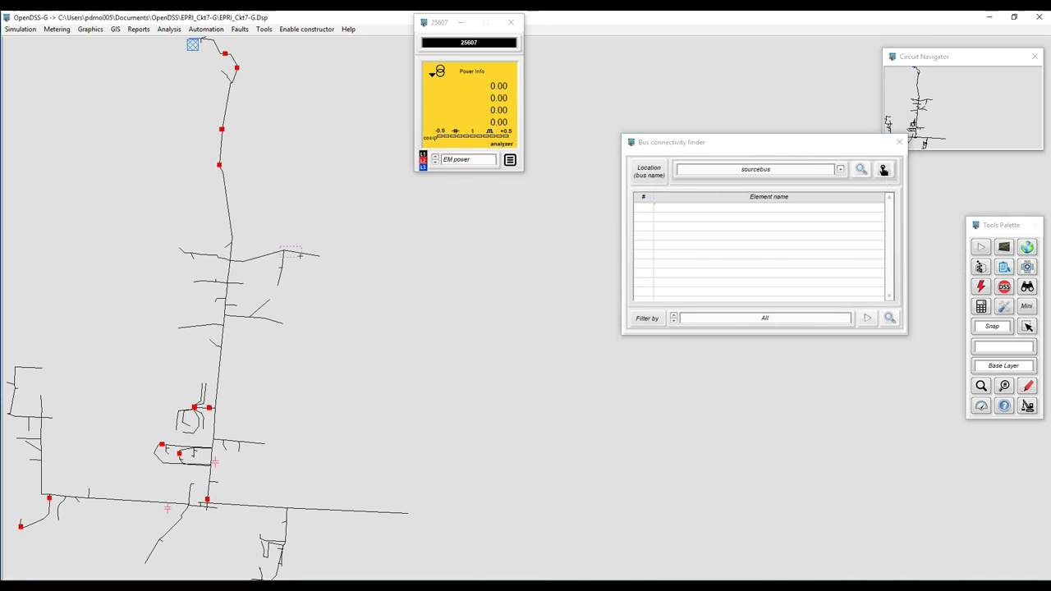
left_click(285, 251)
left_click(859, 173)
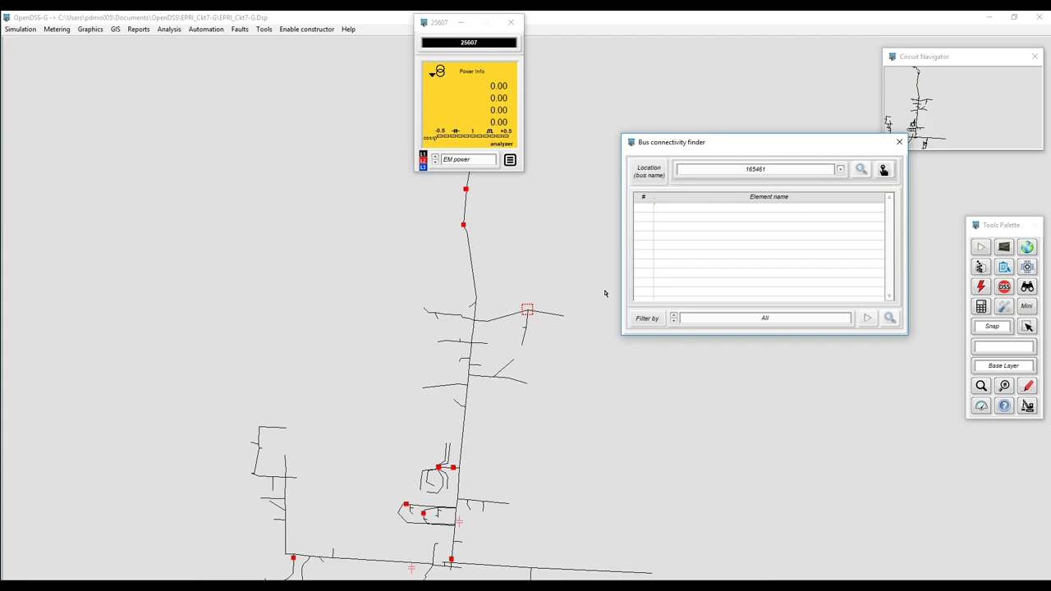
List all elements connected to bus 165461 with the filter set to All.
left_click(548, 260)
left_click_drag(547, 260, 317, 202)
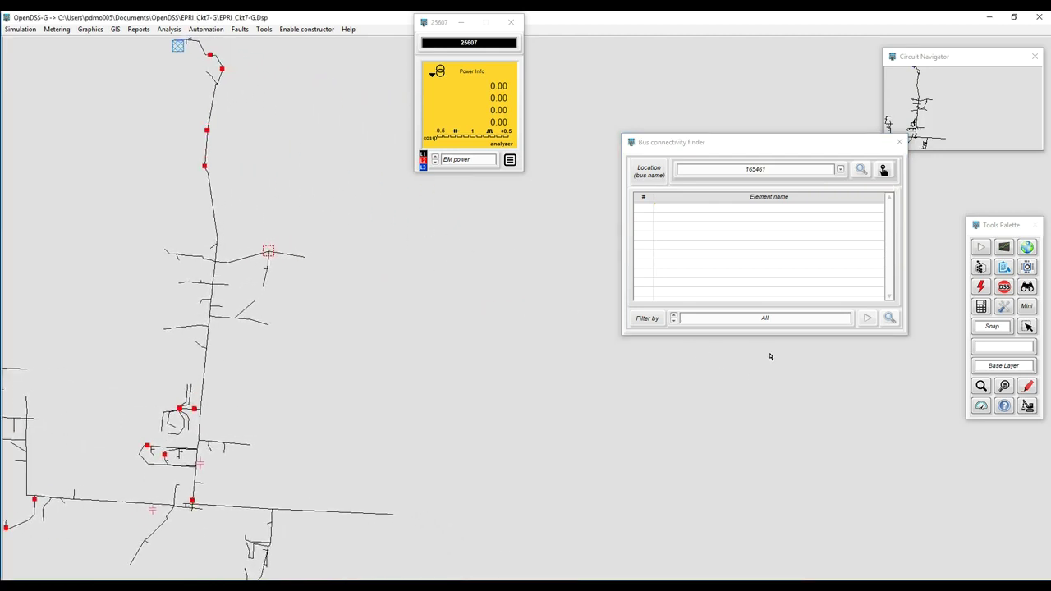
left_click(833, 320)
left_click(833, 320)
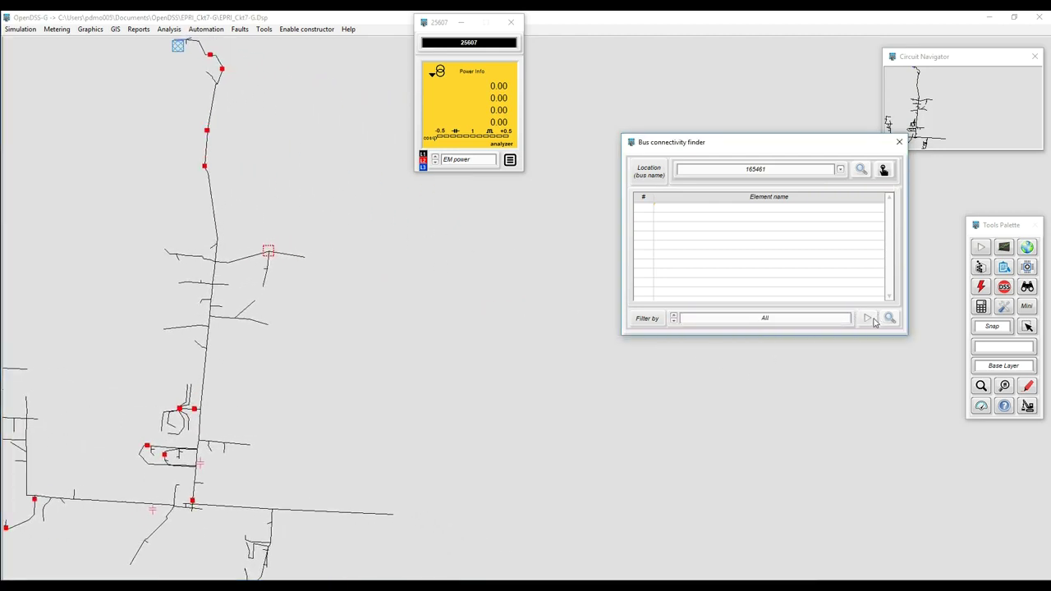
left_click(867, 321)
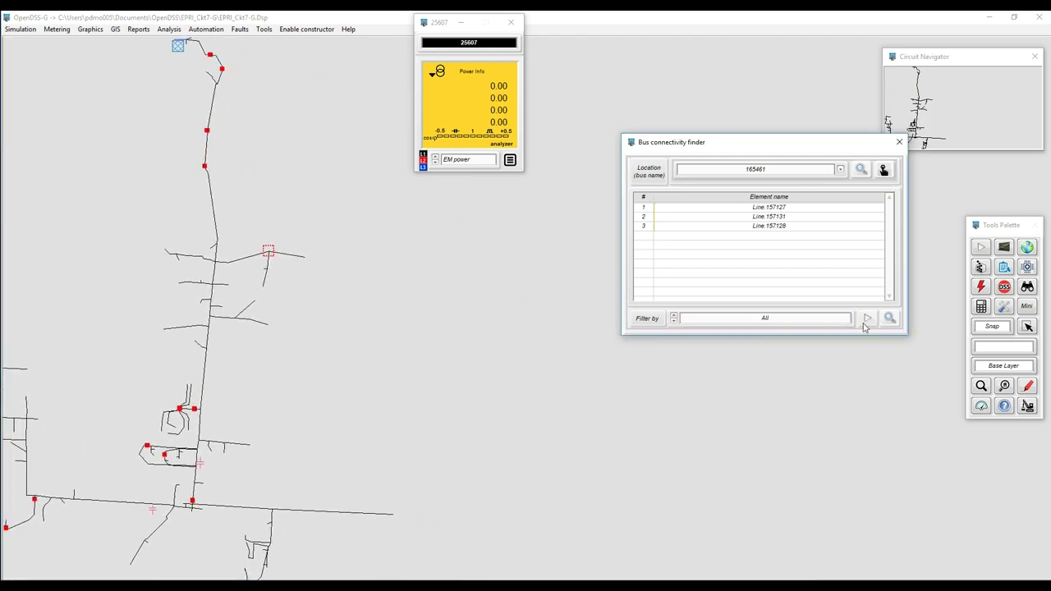
Show Line.157127, Line.157131 and Line.157128 in turn on the circuit map.
double_click(798, 207)
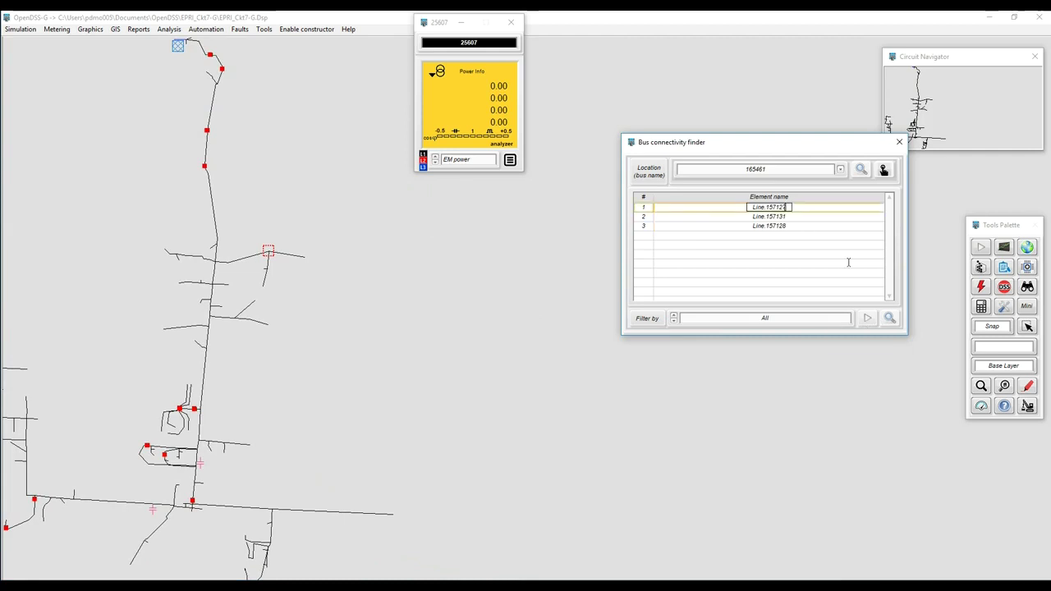
left_click(889, 319)
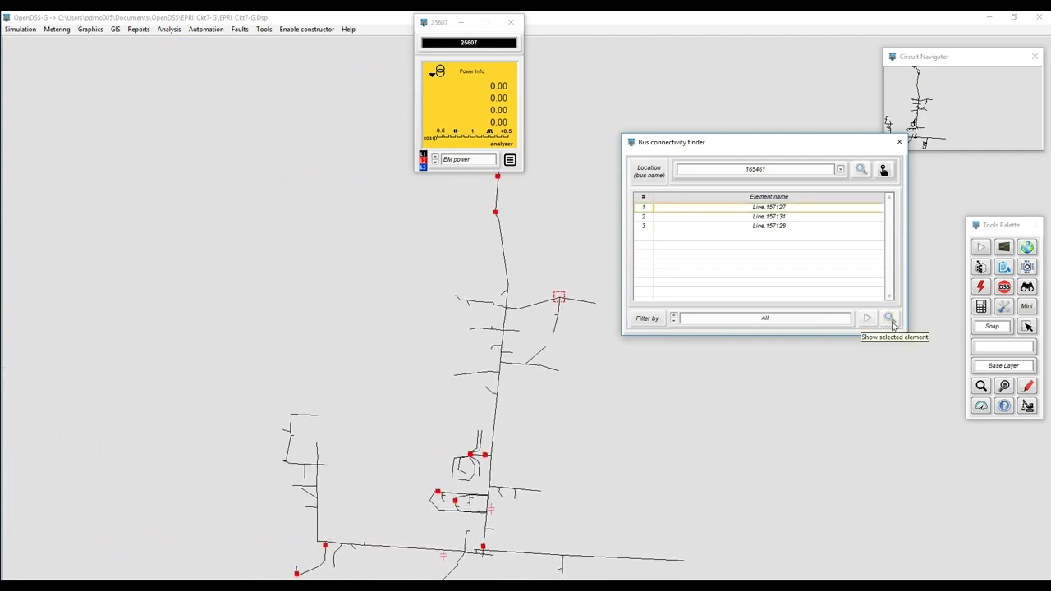
left_click(793, 216)
left_click(890, 319)
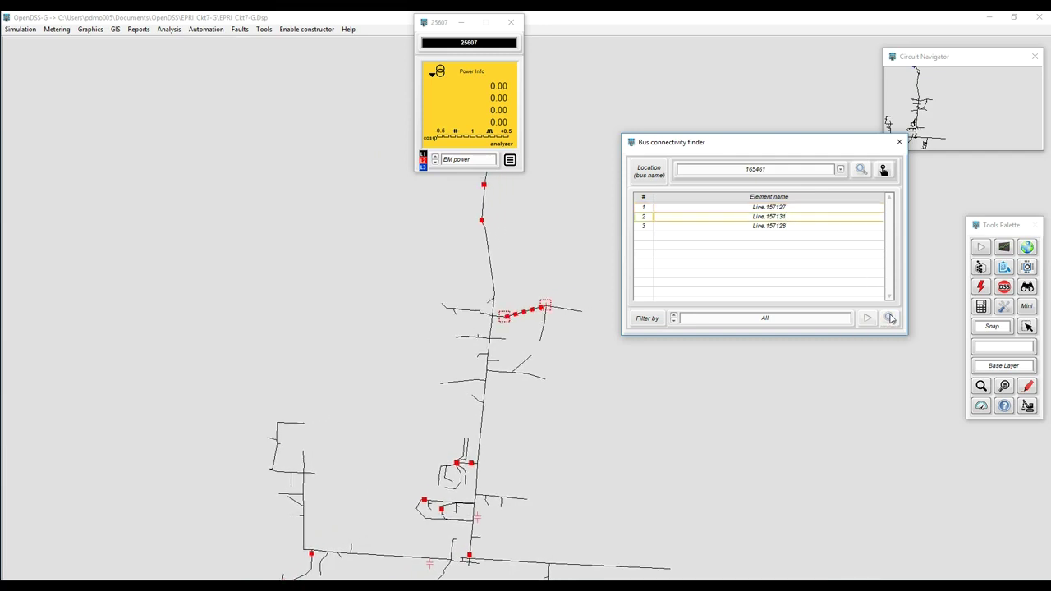
left_click(805, 225)
left_click(892, 319)
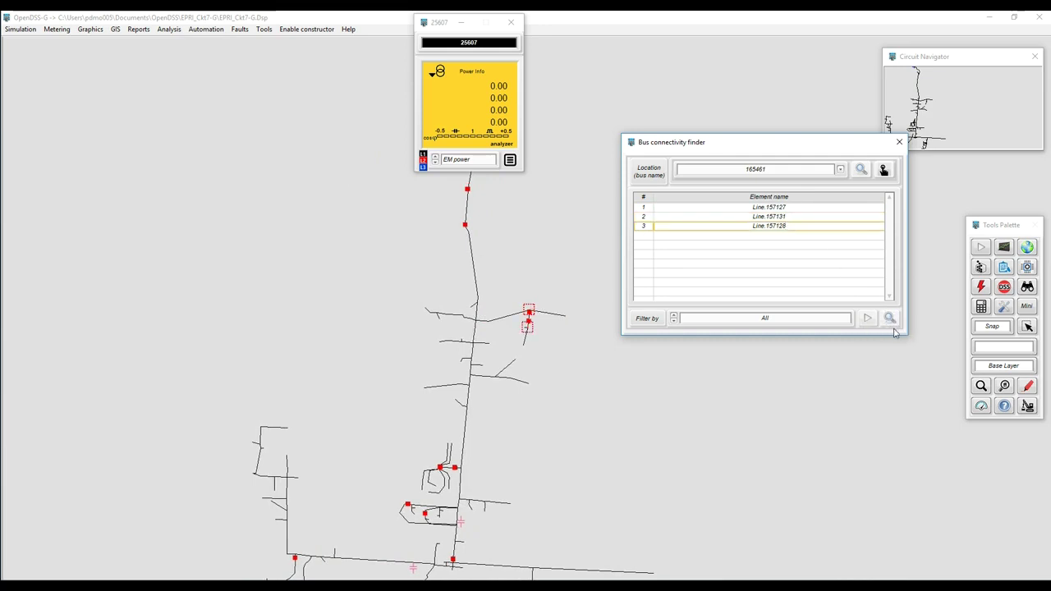
left_click_drag(552, 251, 329, 180)
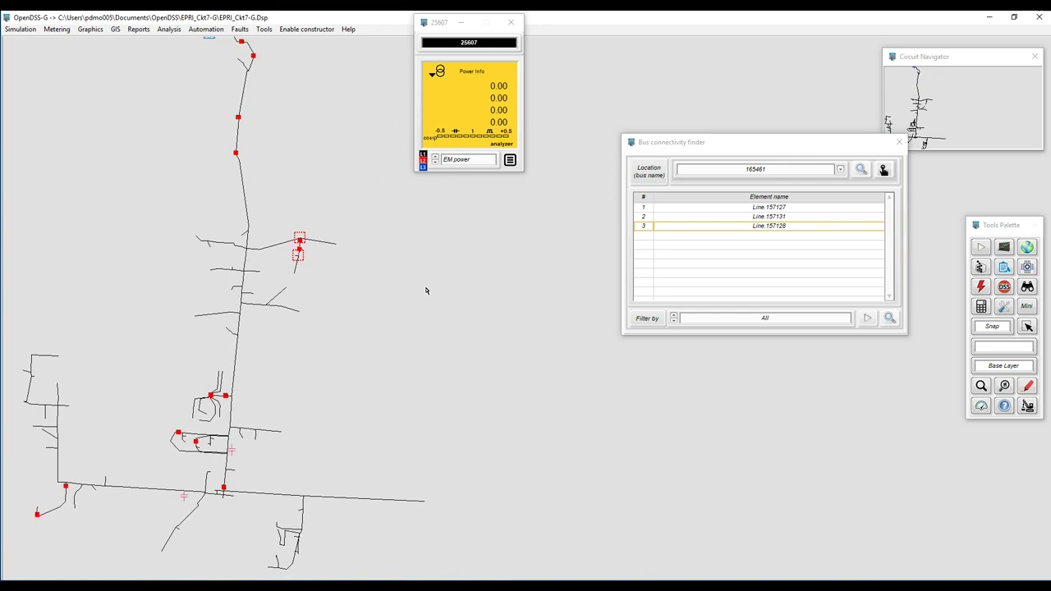
Pick bus 165462 on the map and list its connected elements.
left_click(883, 169)
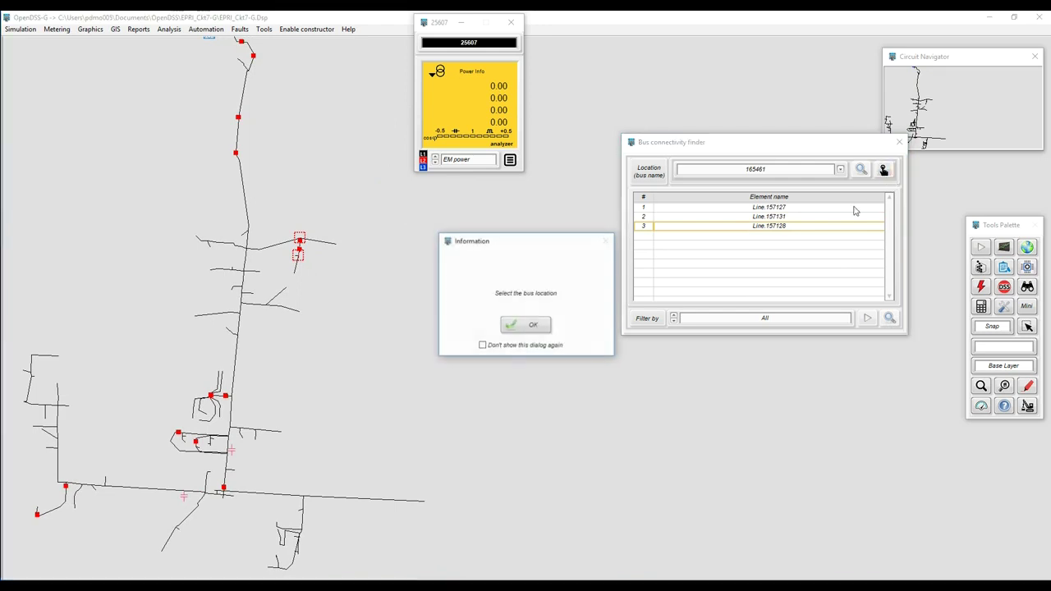
left_click(526, 323)
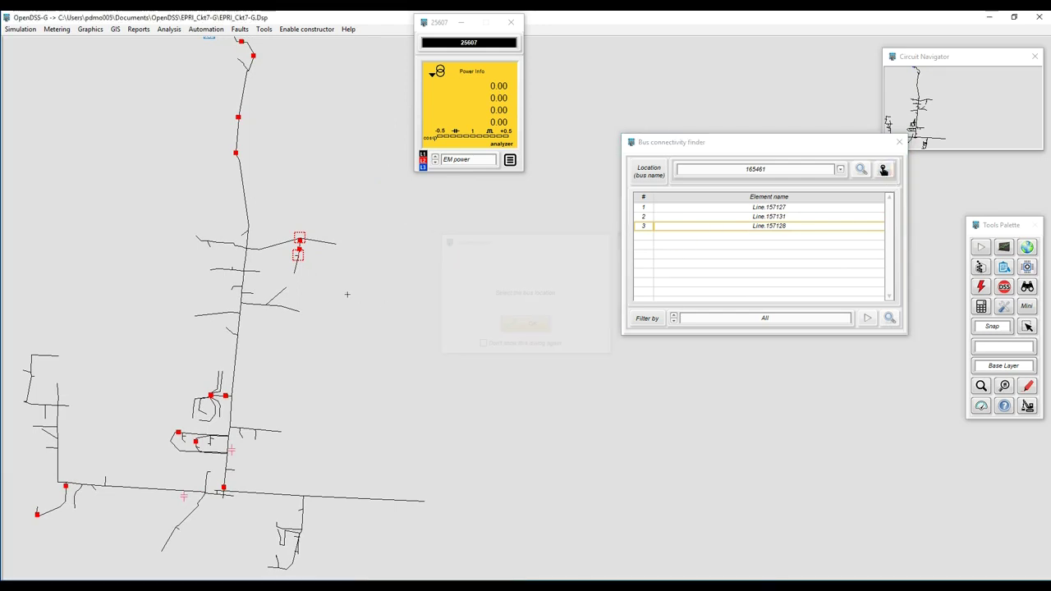
left_click(303, 274)
left_click(867, 318)
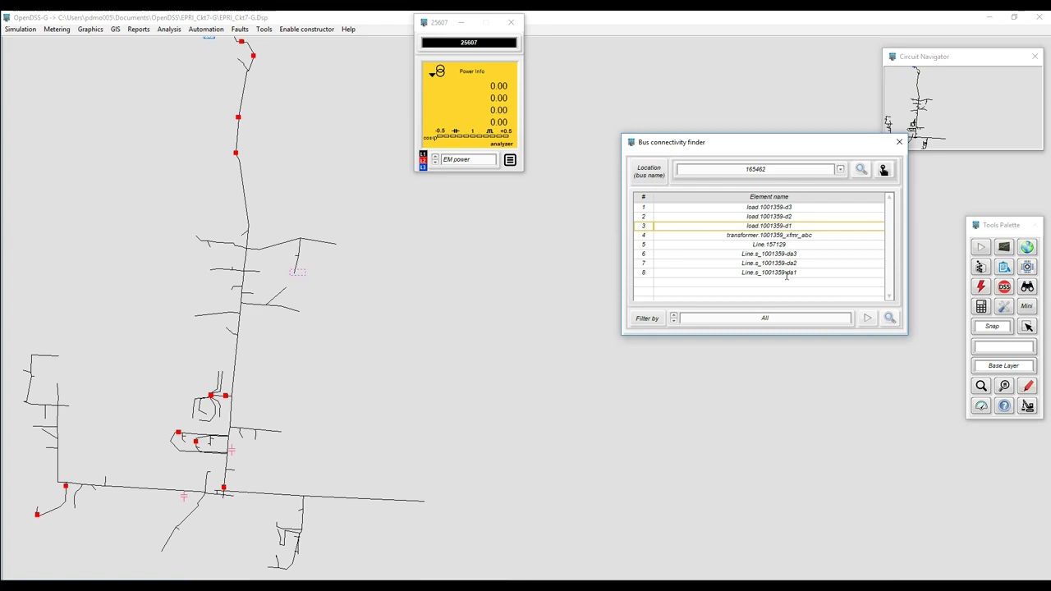
Step through the load.1001359 d1–d3 entries, the transformer, Line.157129 and Line.s_1001359-da2.
left_click(784, 207)
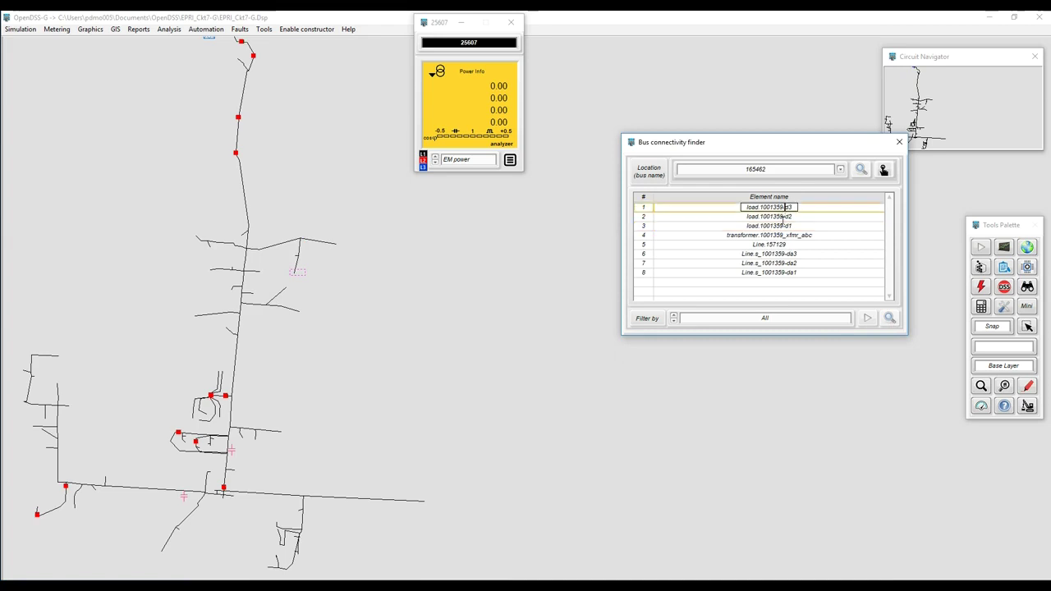
left_click(785, 216)
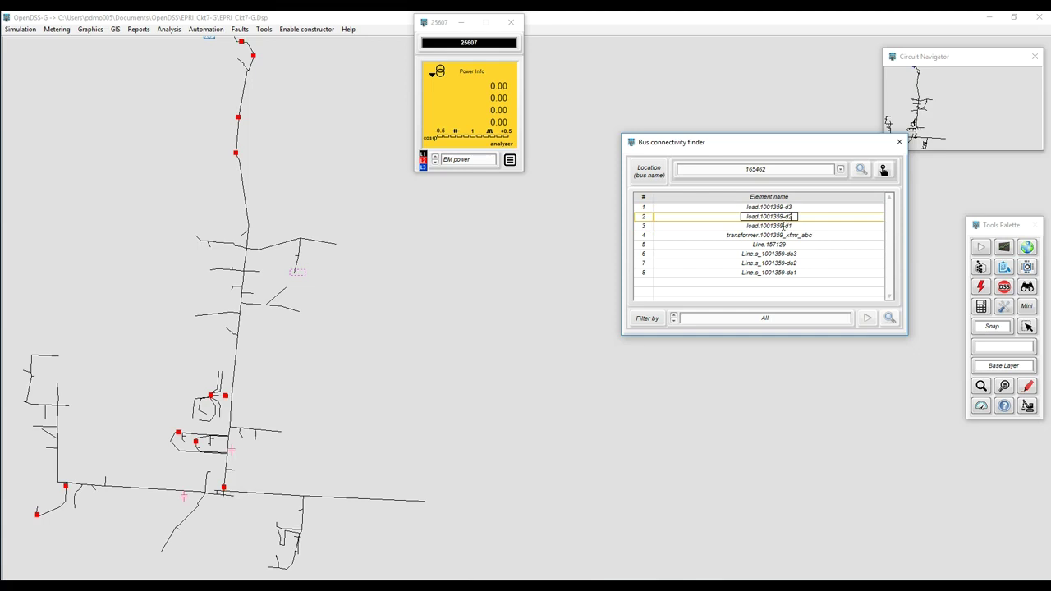
left_click(791, 226)
left_click(809, 236)
left_click(810, 244)
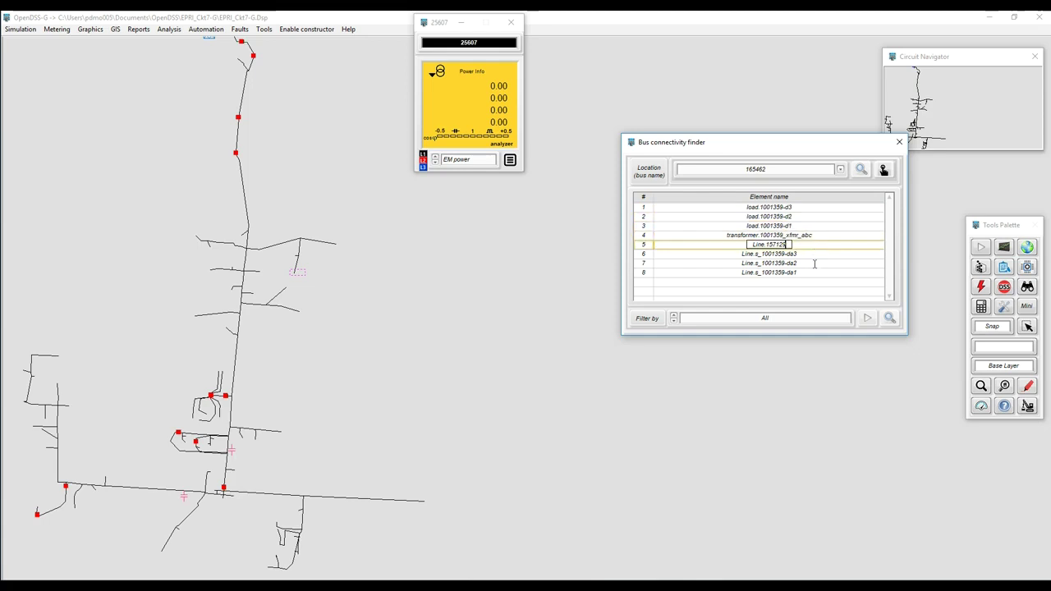
left_click(815, 263)
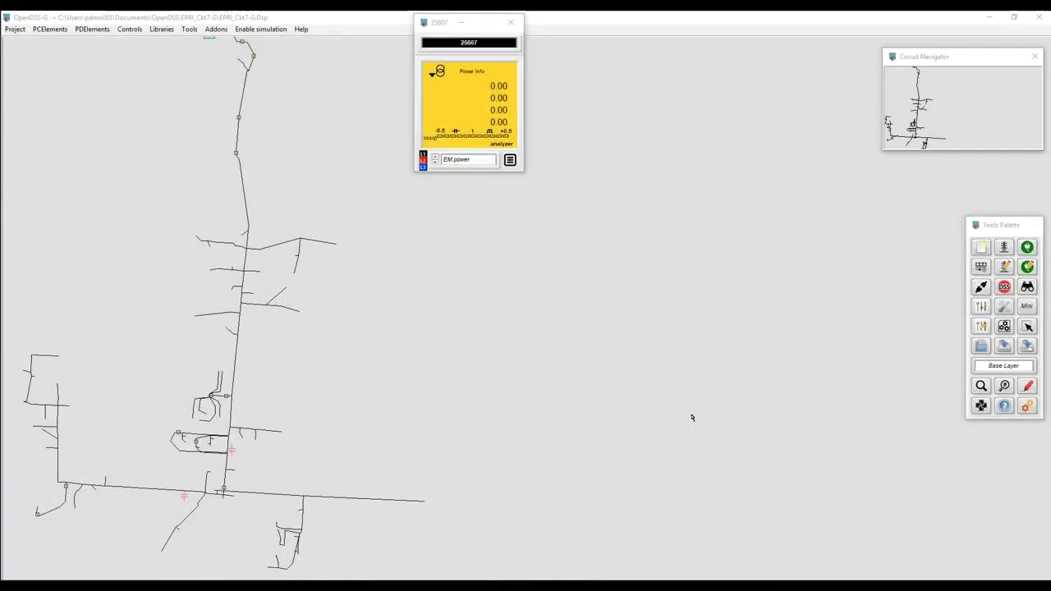
Switch to simulation mode and open the Batch editor beside the circuit.
left_click(1027, 406)
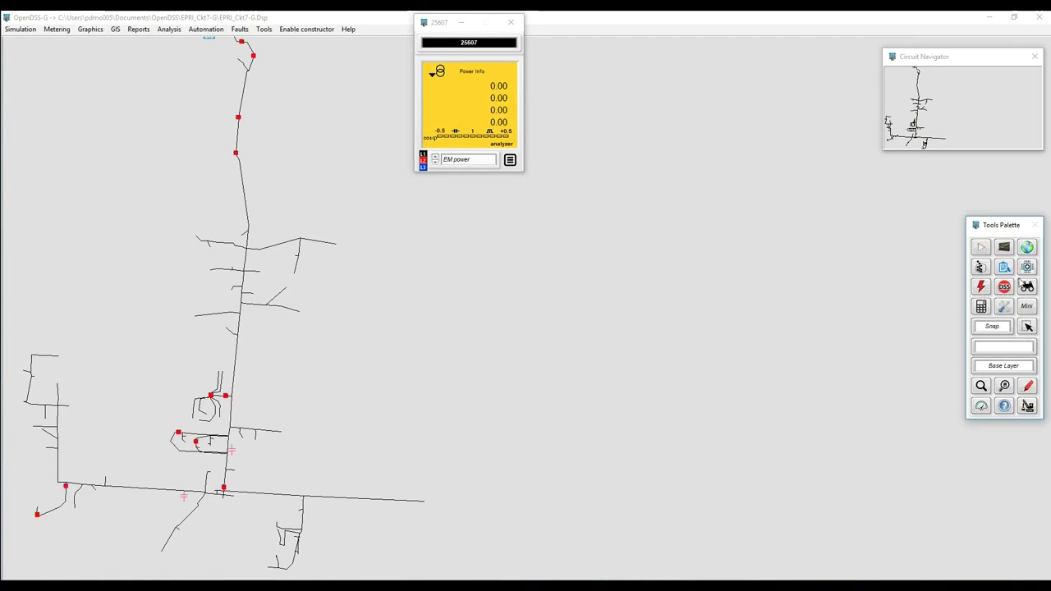
left_click(1027, 267)
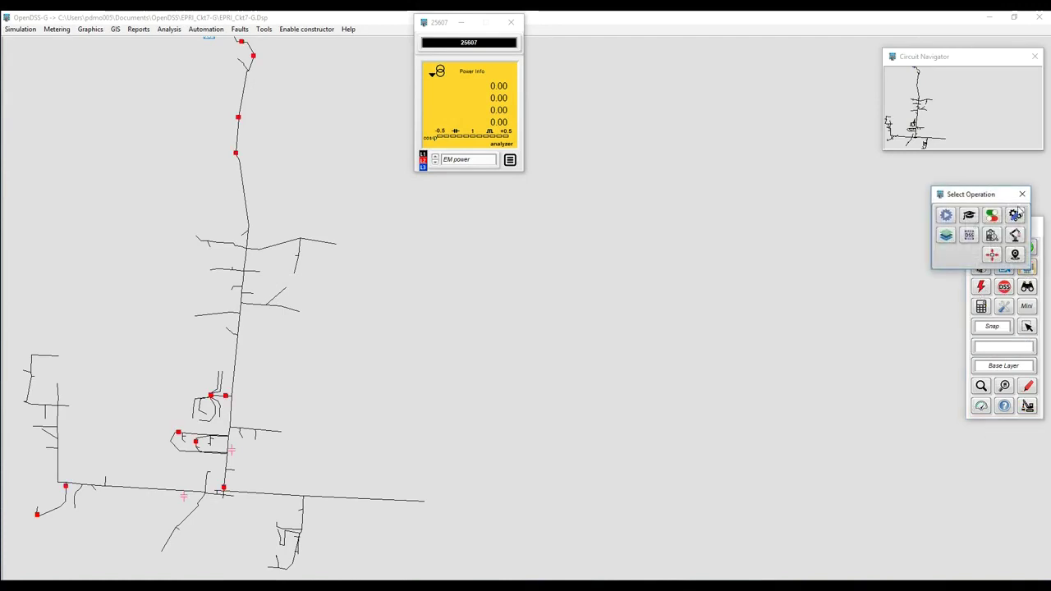
left_click(1015, 215)
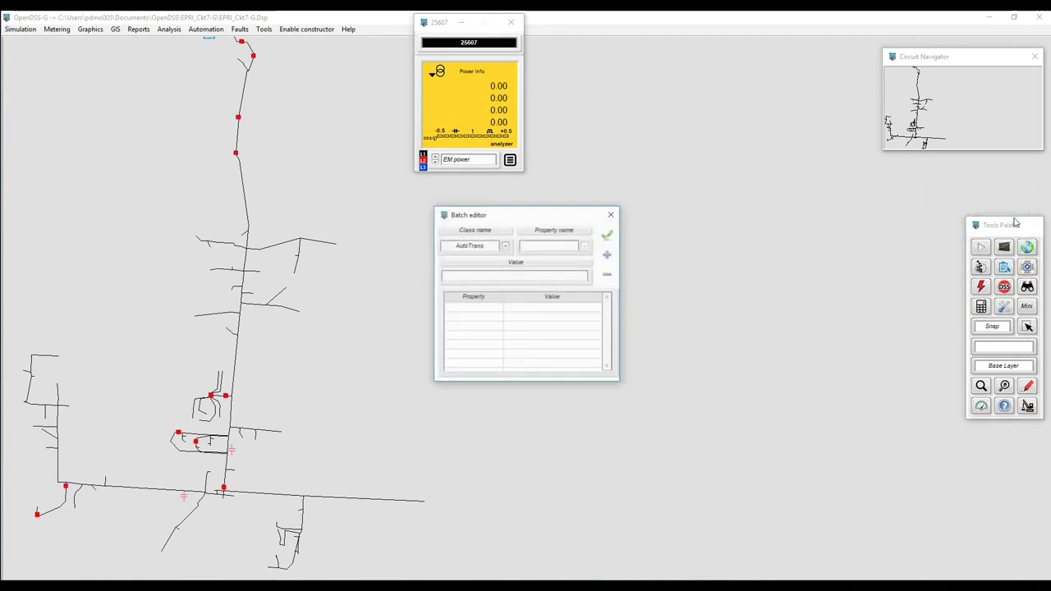
left_click_drag(550, 217, 773, 83)
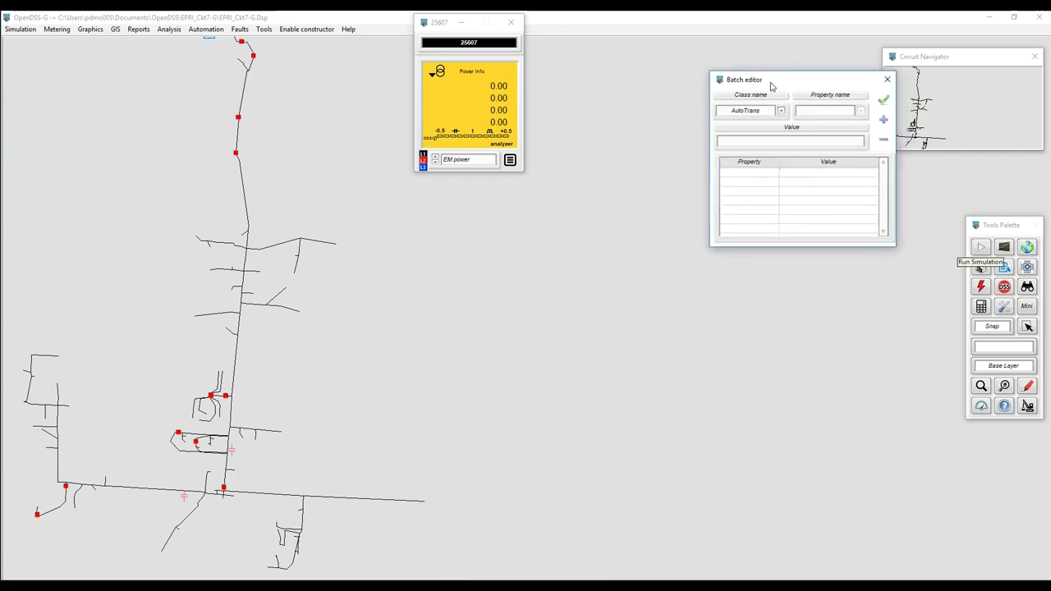
Set the Batch editor class to Load and property to daily, then start zone inspection.
left_click(781, 112)
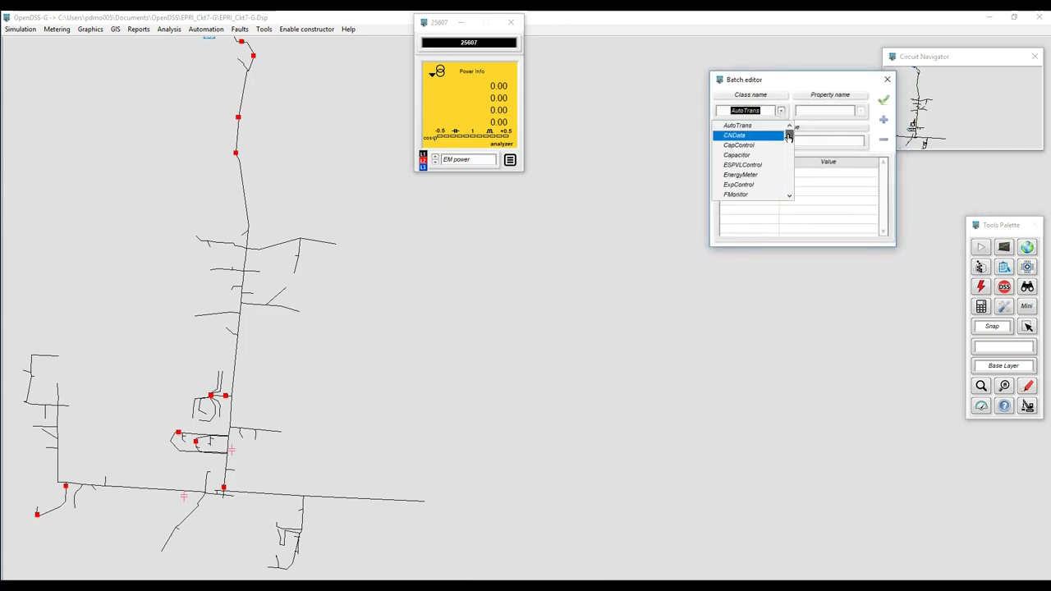
left_click_drag(789, 137, 779, 164)
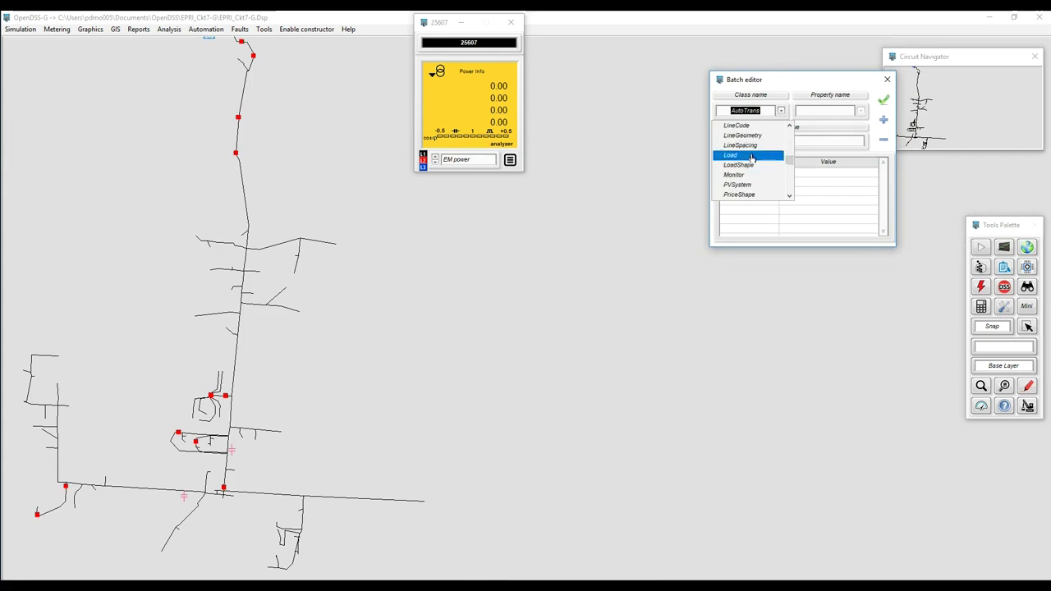
left_click(751, 156)
left_click(860, 112)
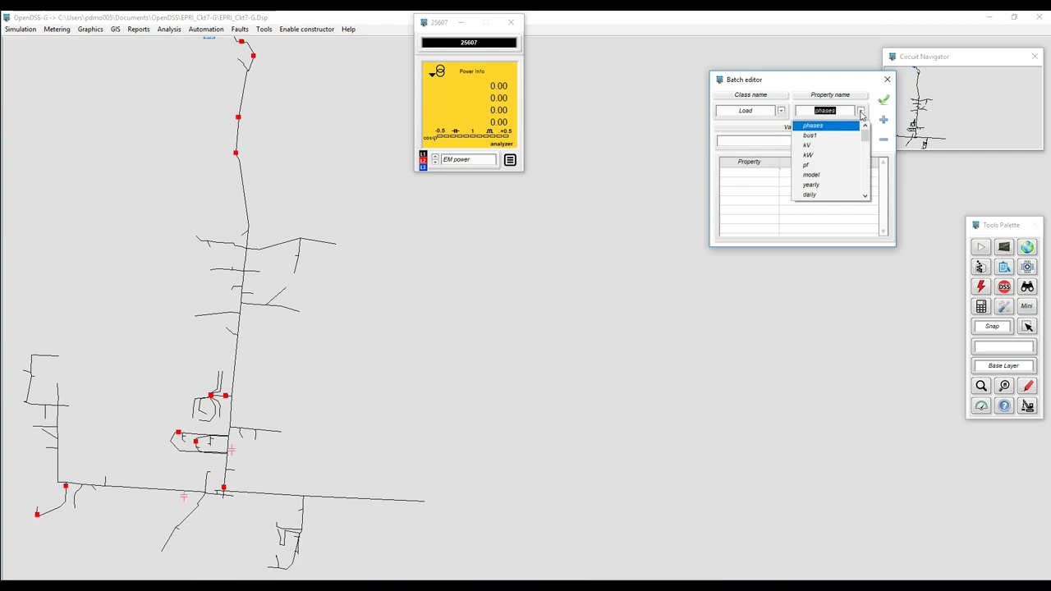
left_click_drag(864, 138, 864, 144)
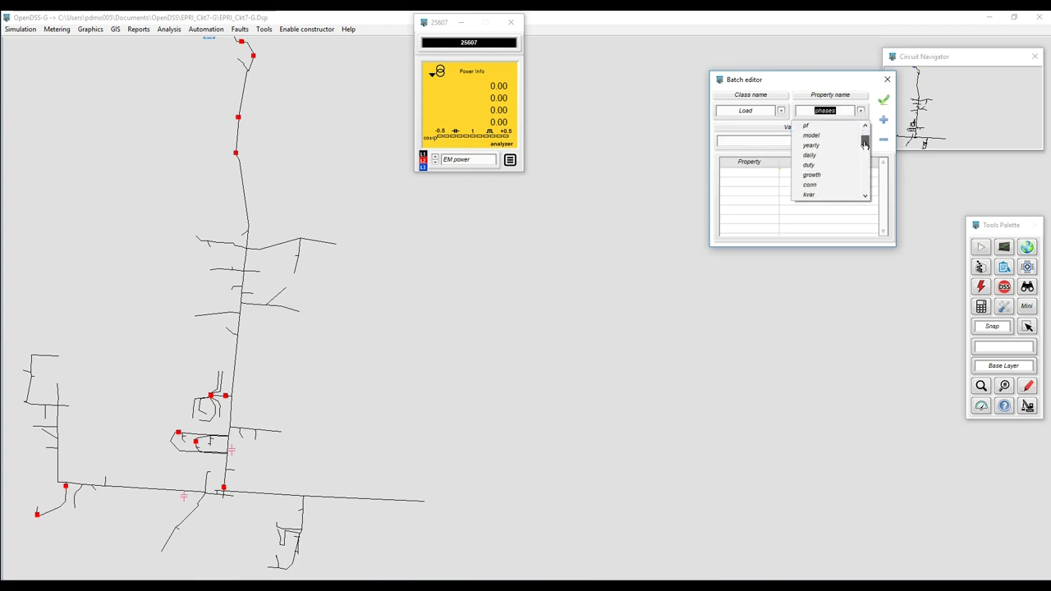
left_click(826, 156)
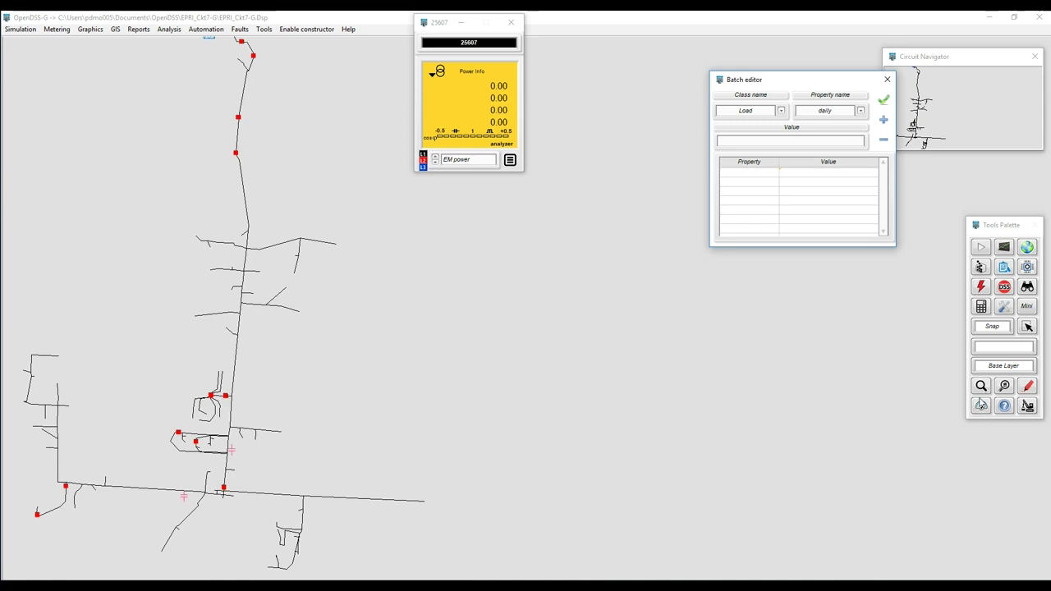
left_click(1002, 387)
left_click(969, 375)
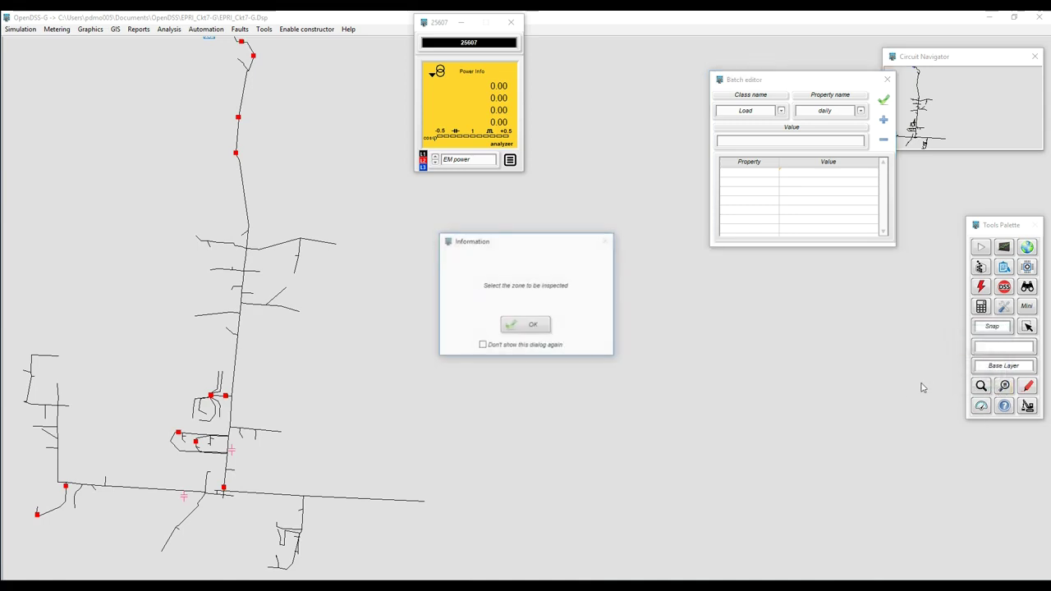
left_click(527, 329)
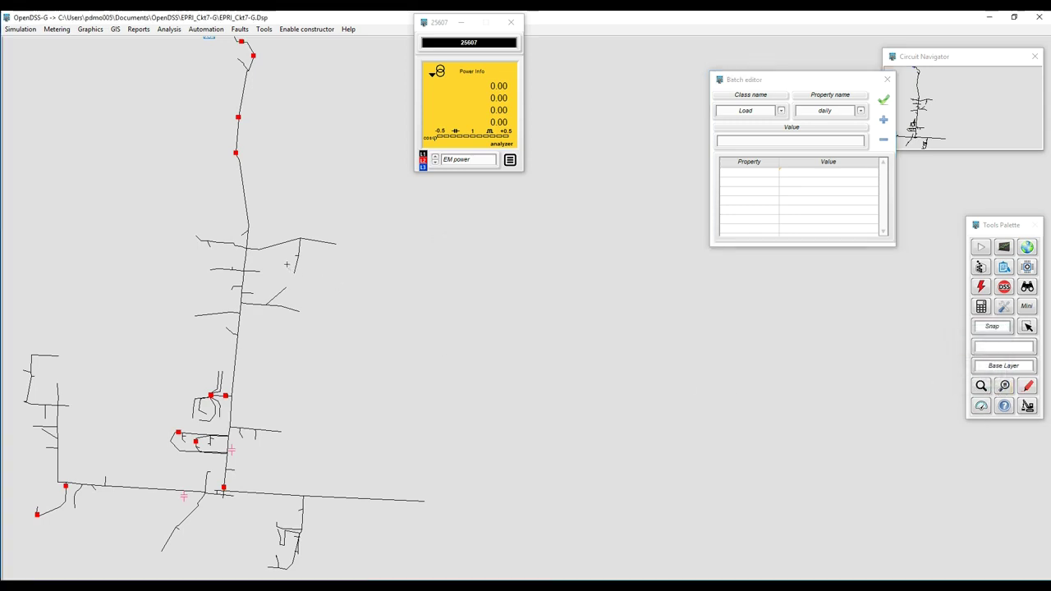
left_click_drag(303, 280, 304, 281)
right_click(358, 273)
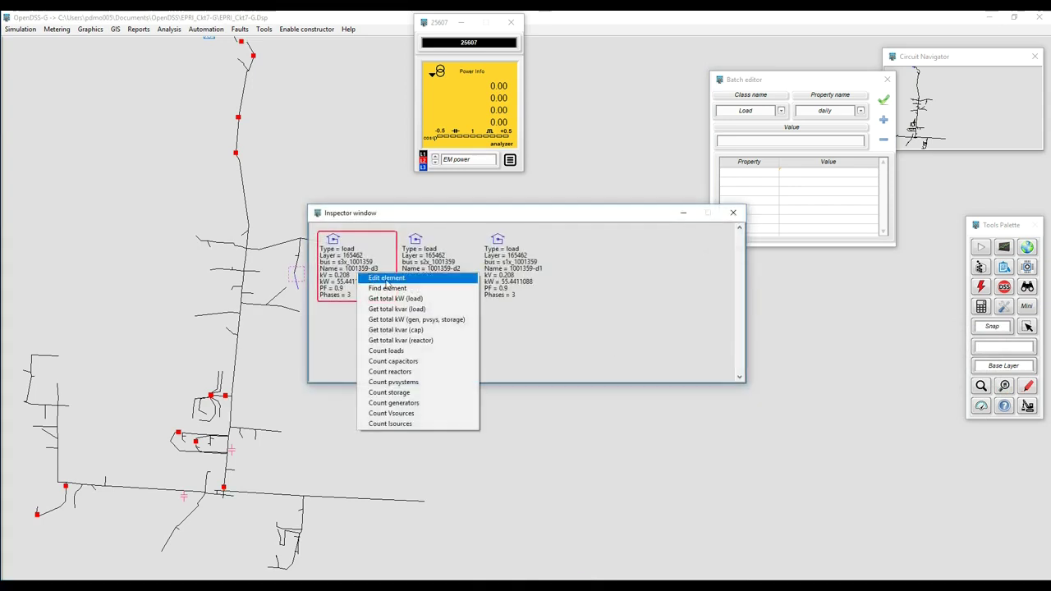
left_click(388, 284)
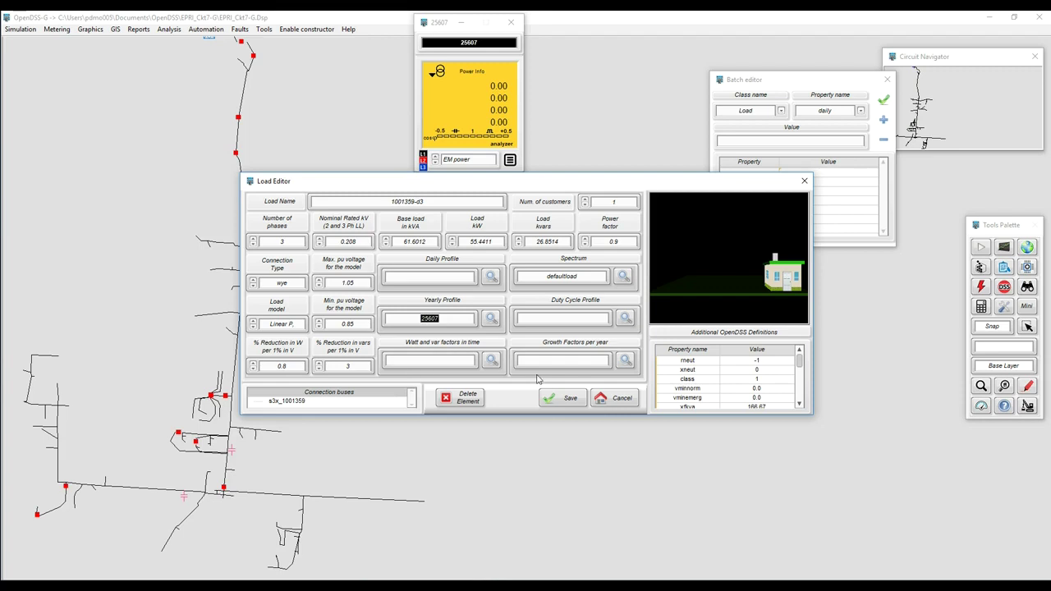
left_click(616, 400)
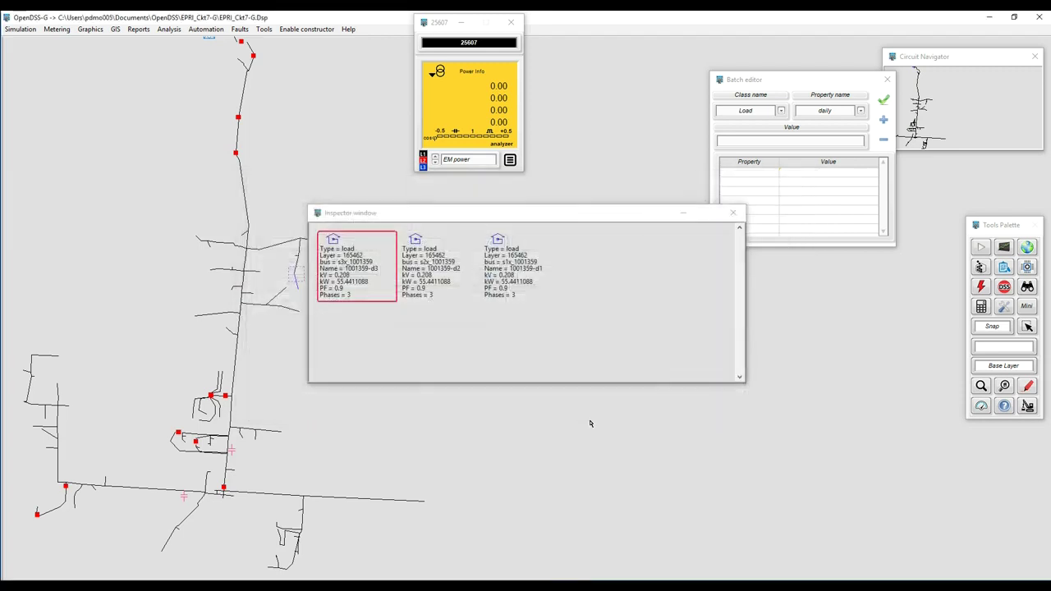
left_click(734, 213)
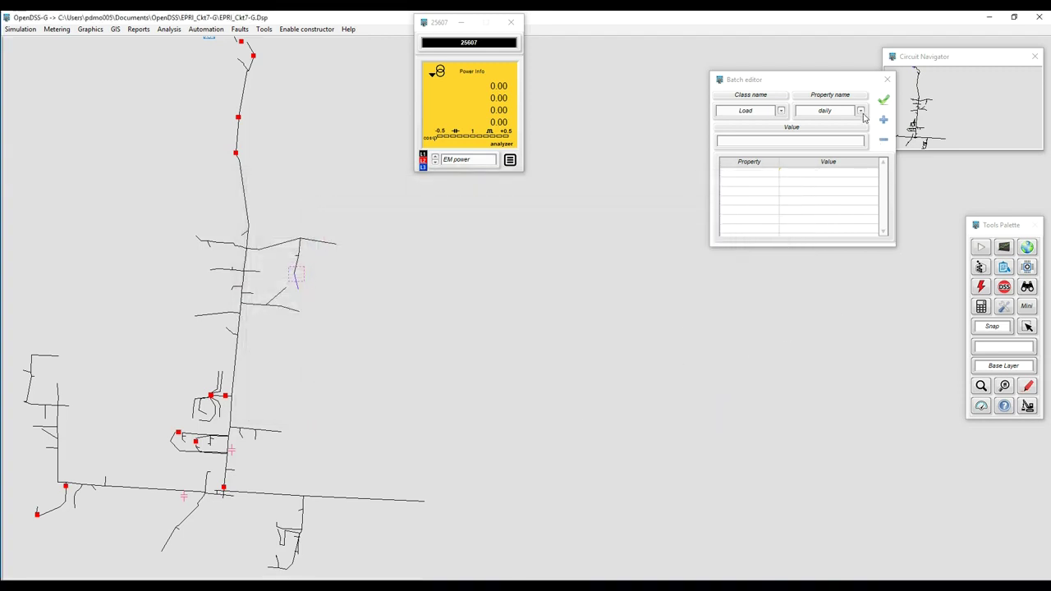
left_click(828, 140)
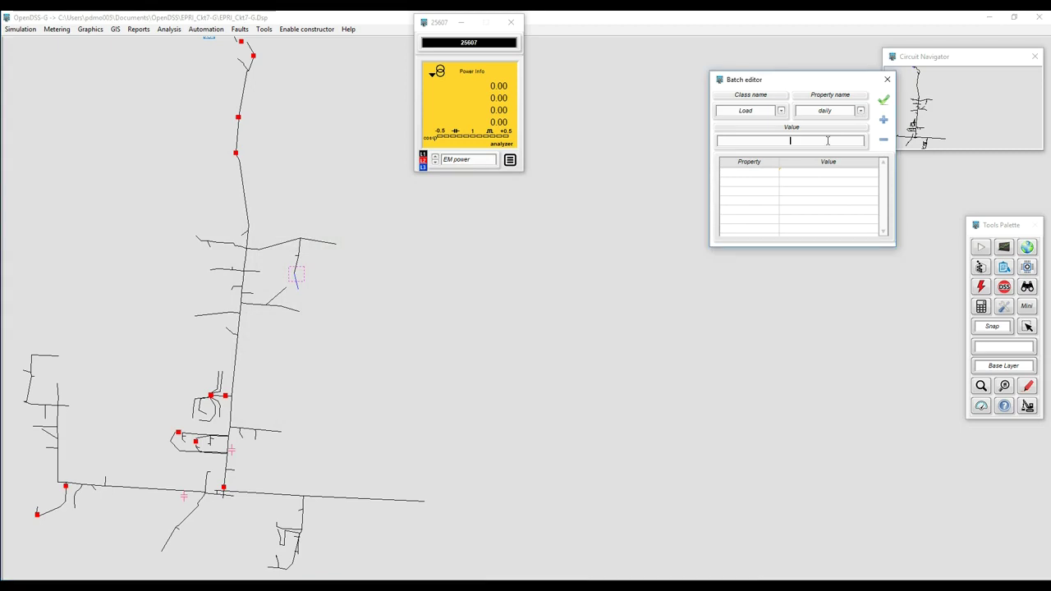
Import load shape 25607_a as the daily value and add it to the batch changes.
type("13213")
right_click(813, 139)
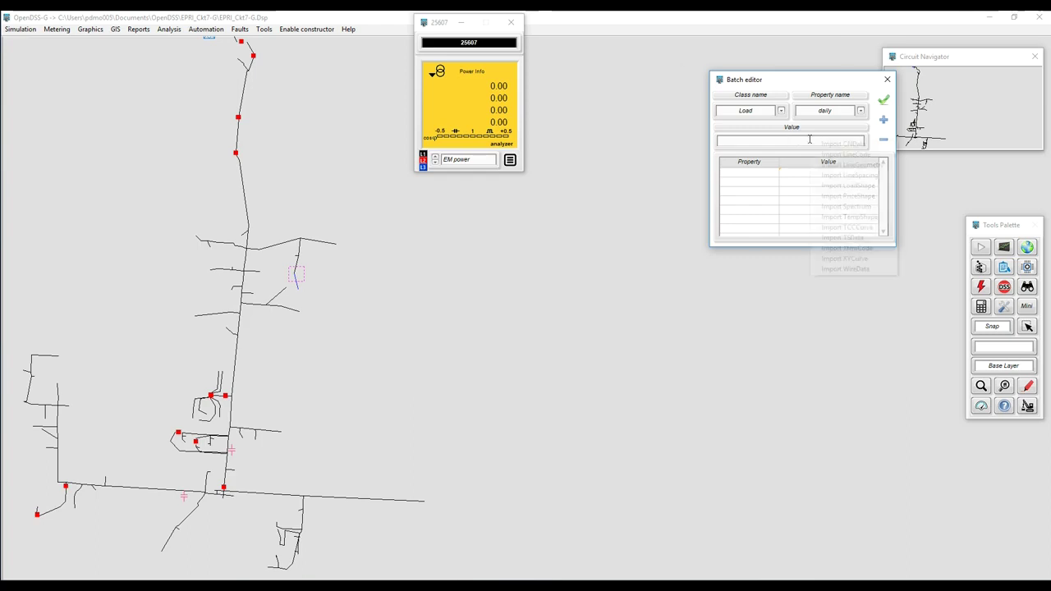
left_click(854, 186)
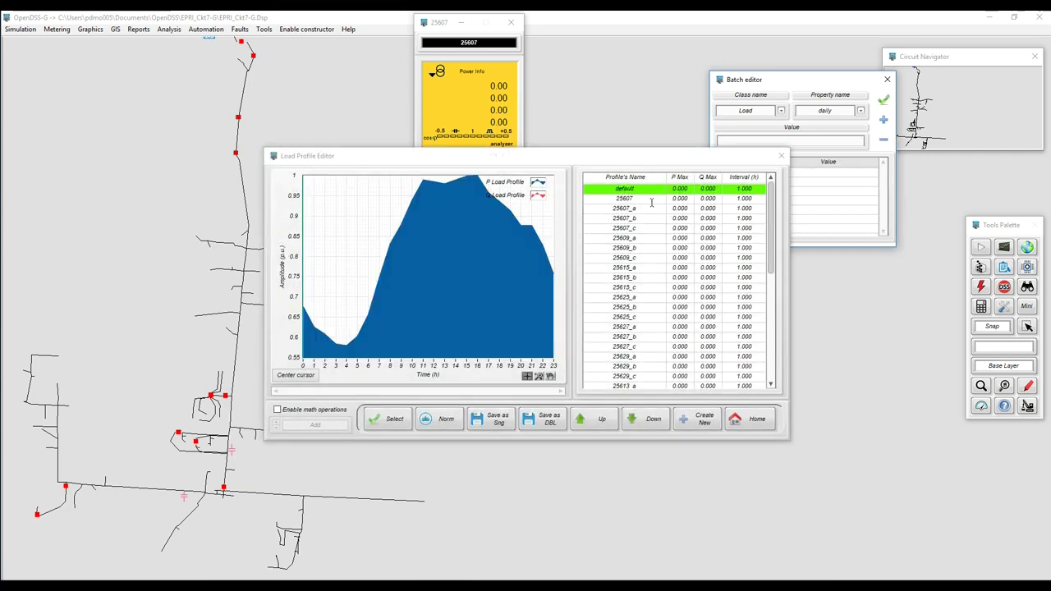
left_click(650, 208)
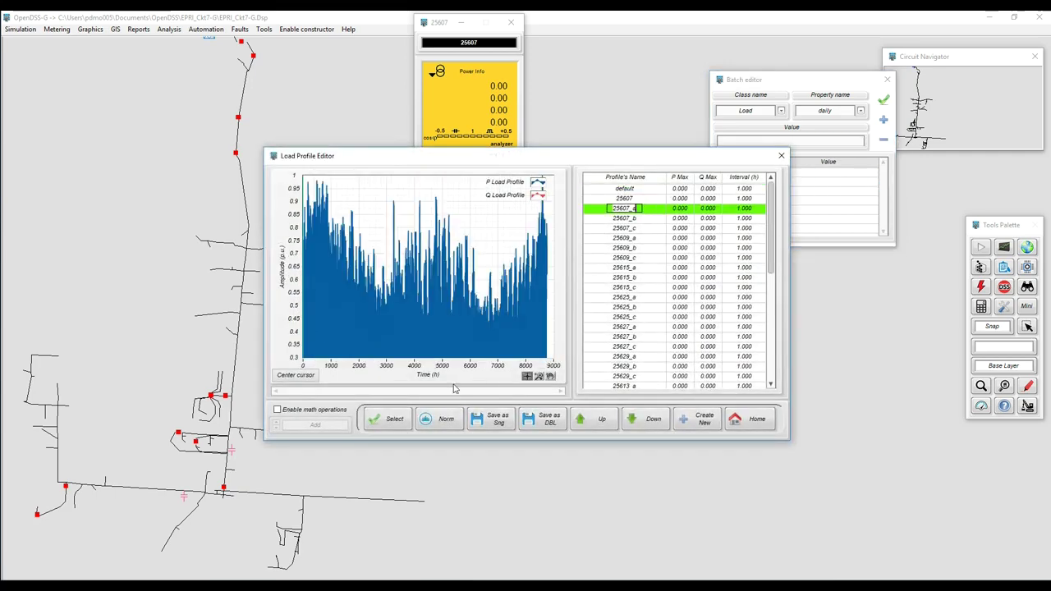
left_click(398, 425)
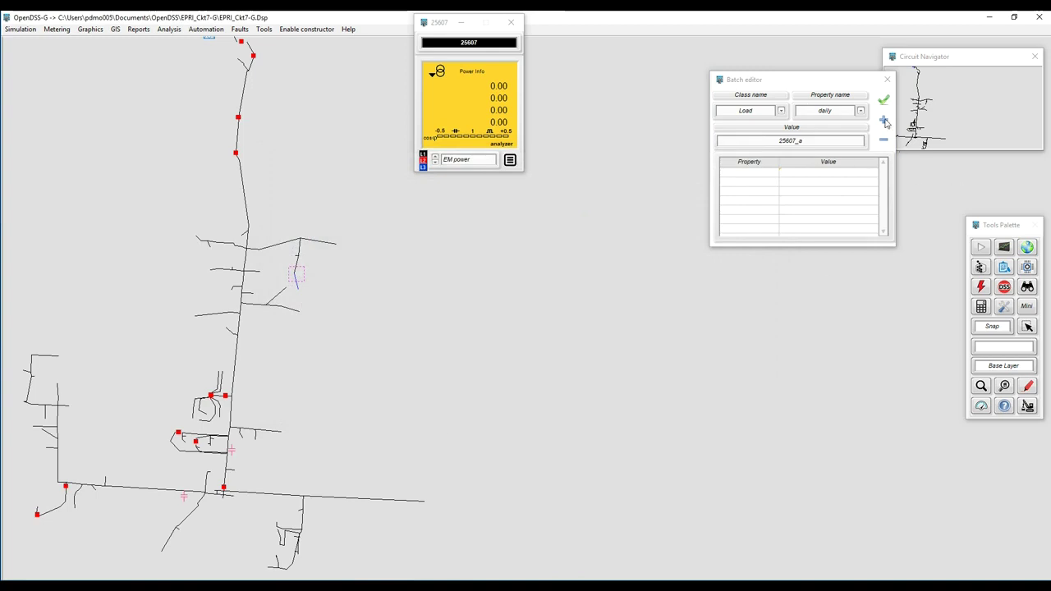
left_click(884, 121)
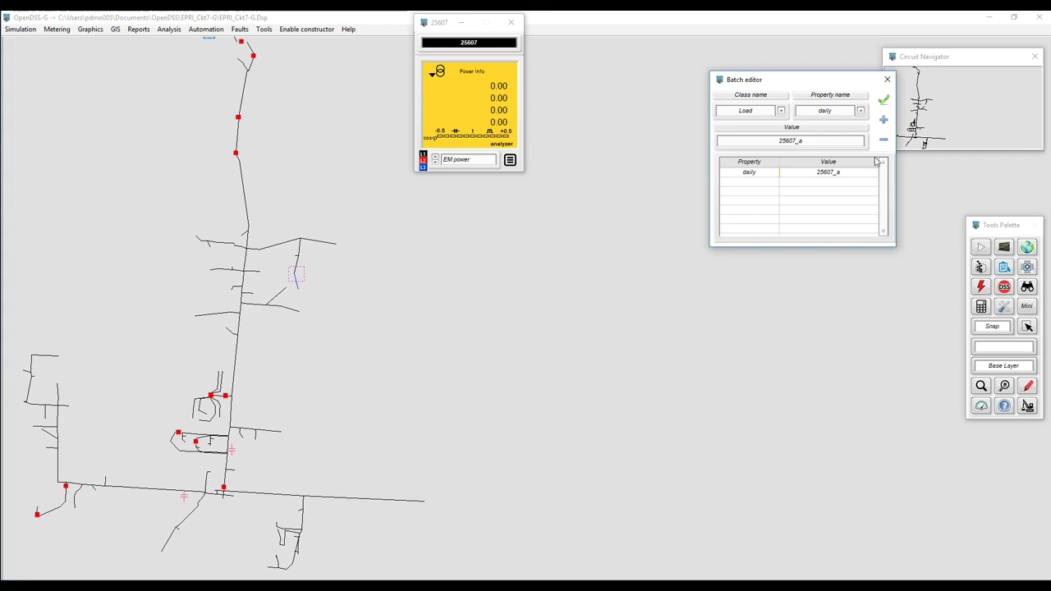
Set property duty to imported load shape 25609_a and apply it to all loads.
left_click(861, 111)
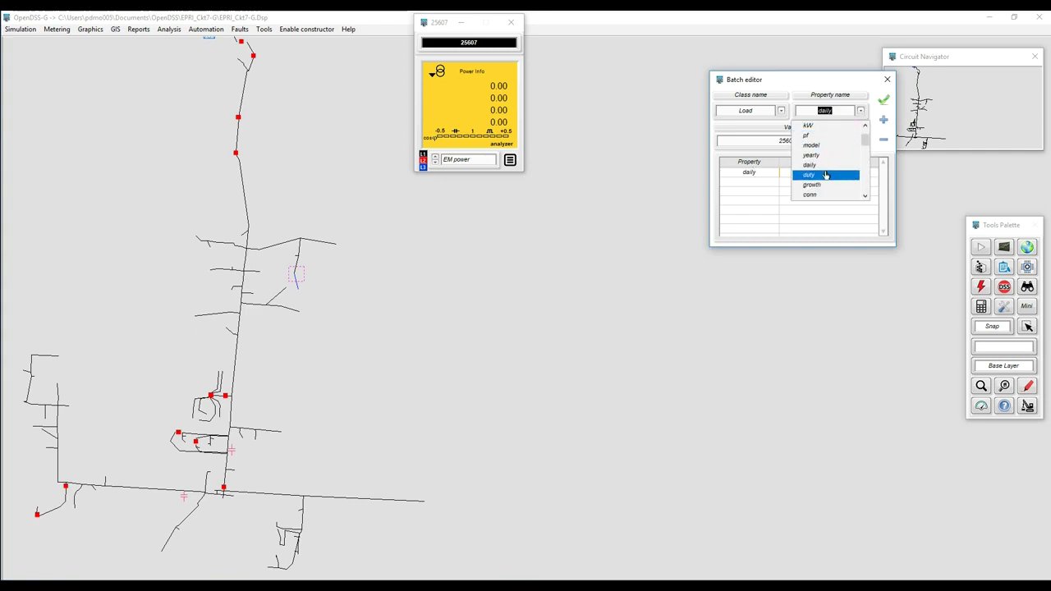
left_click(822, 173)
right_click(805, 140)
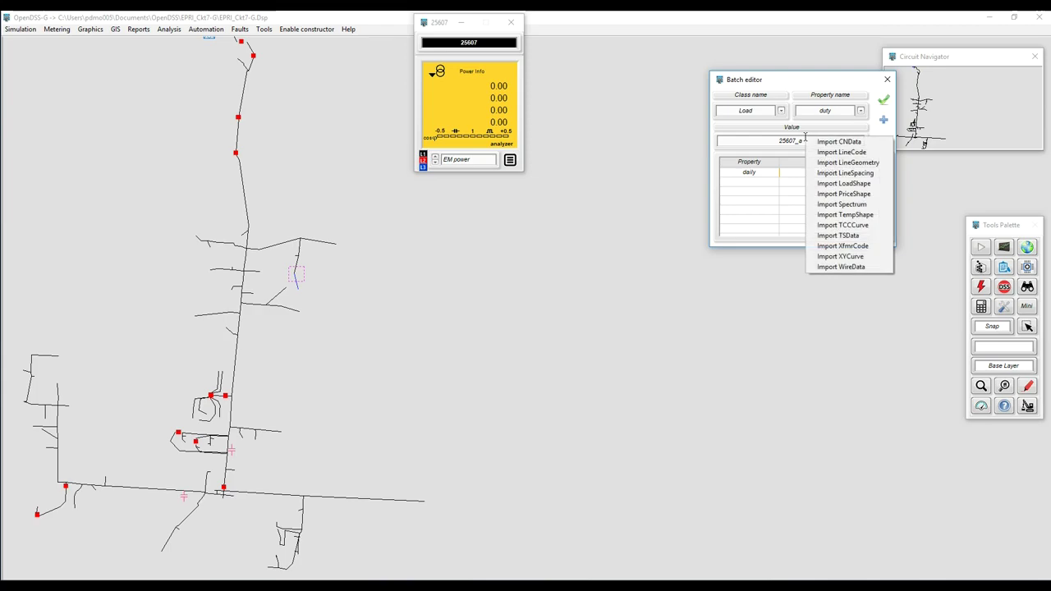
left_click(845, 189)
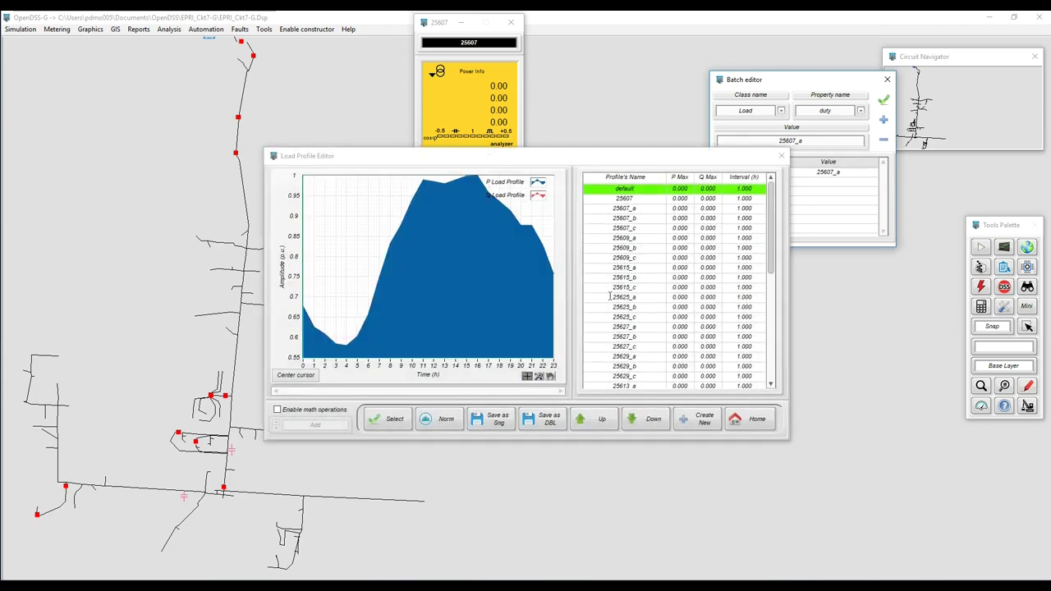
left_click(640, 248)
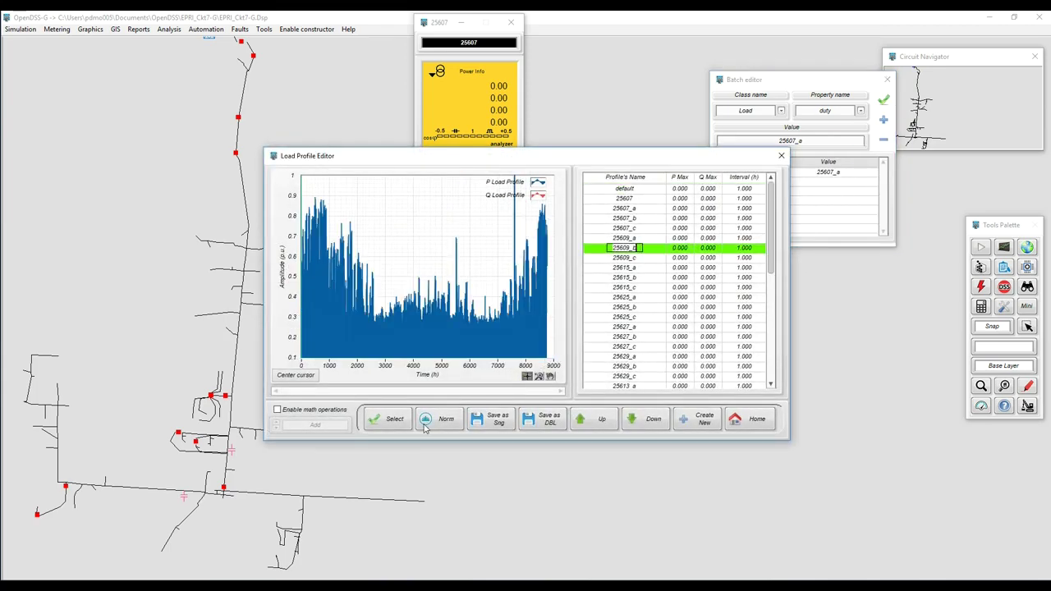
left_click(388, 419)
left_click(883, 100)
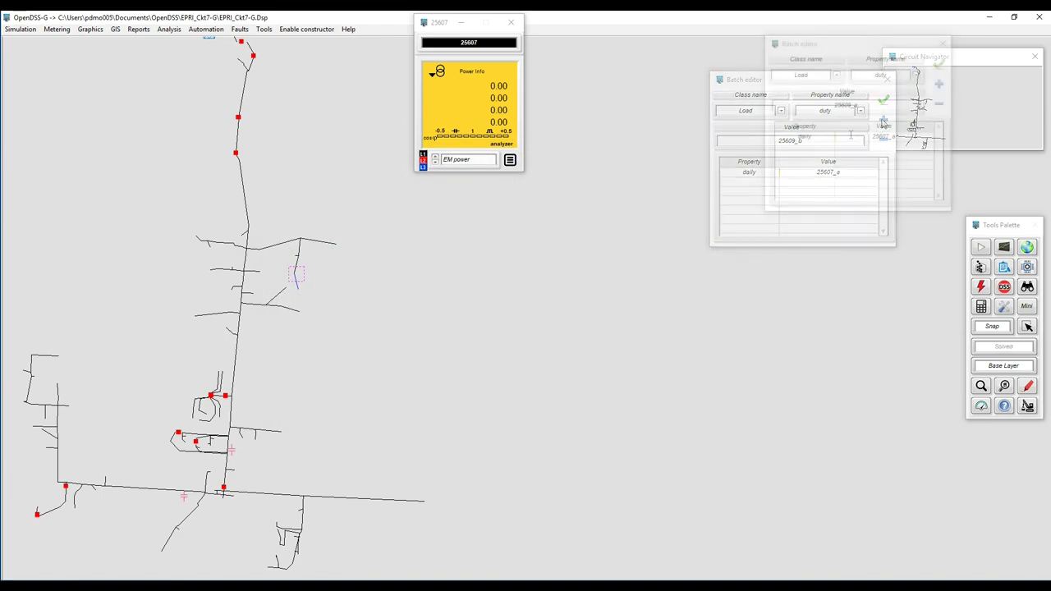
Close the Batch editor and mark a feeder zone to list its loads.
left_click(939, 65)
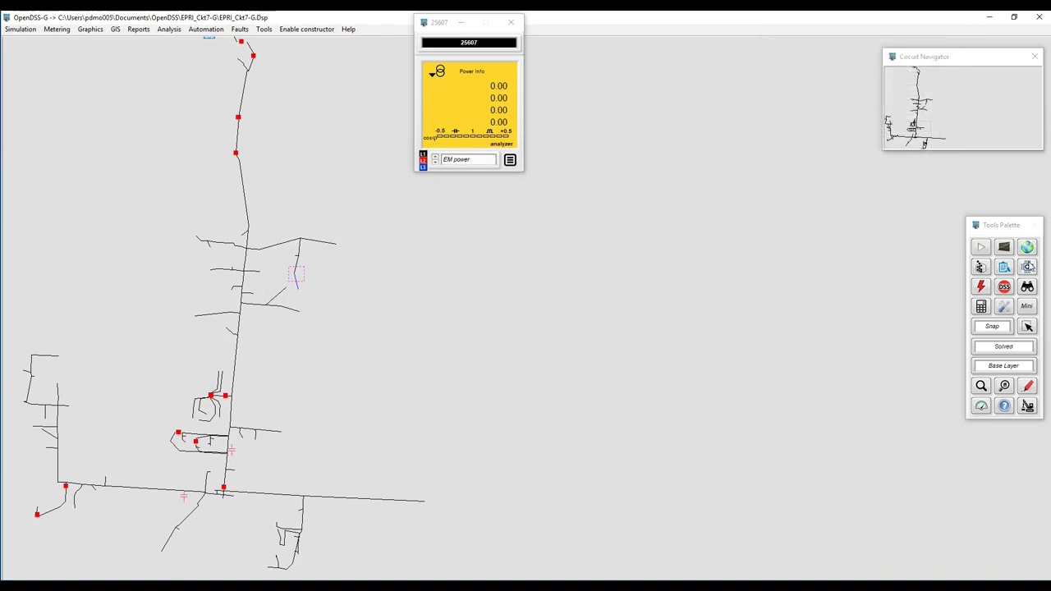
left_click(1004, 388)
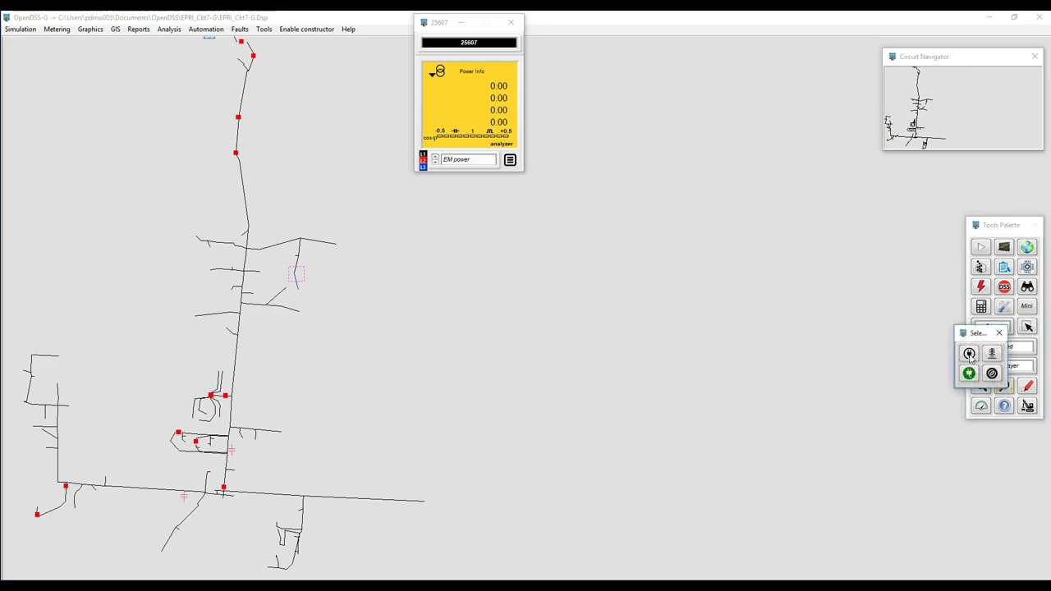
left_click(969, 374)
left_click(512, 327)
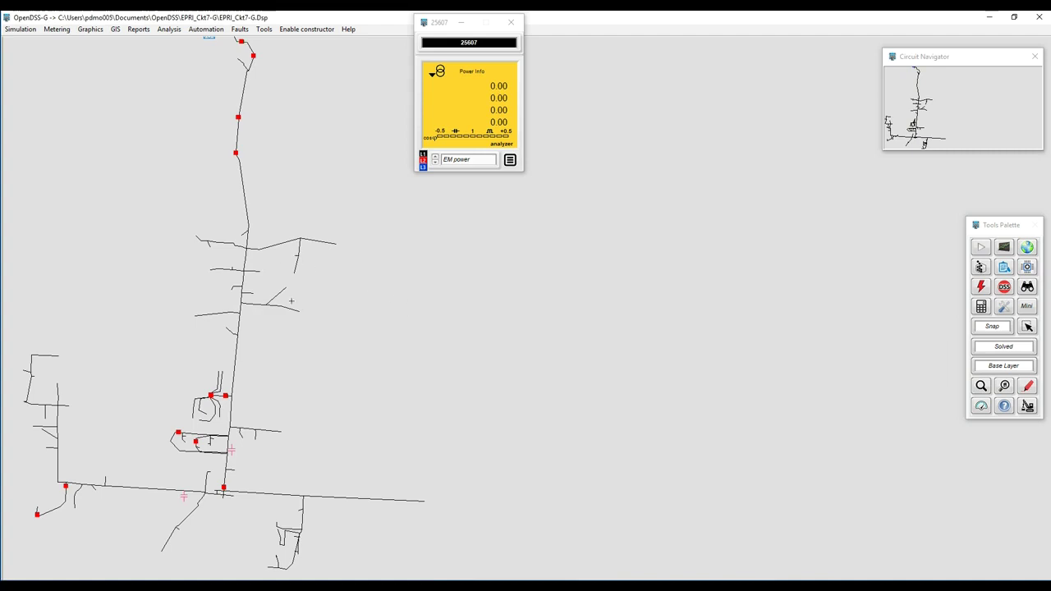
left_click_drag(309, 323, 308, 323)
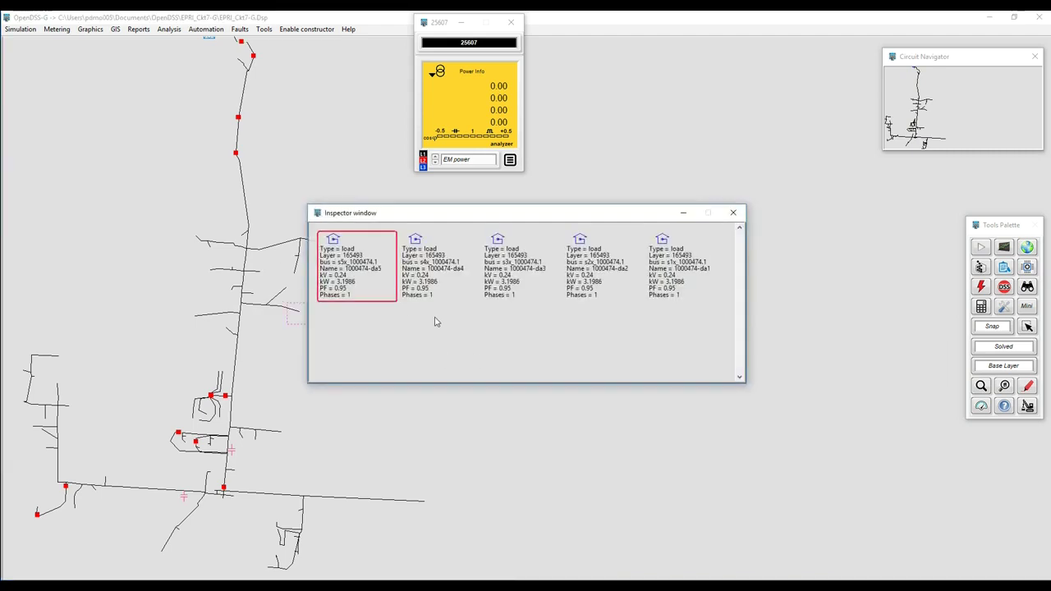
Review the first listed load in its editor, cancel, and close the load list.
right_click(348, 271)
left_click(358, 276)
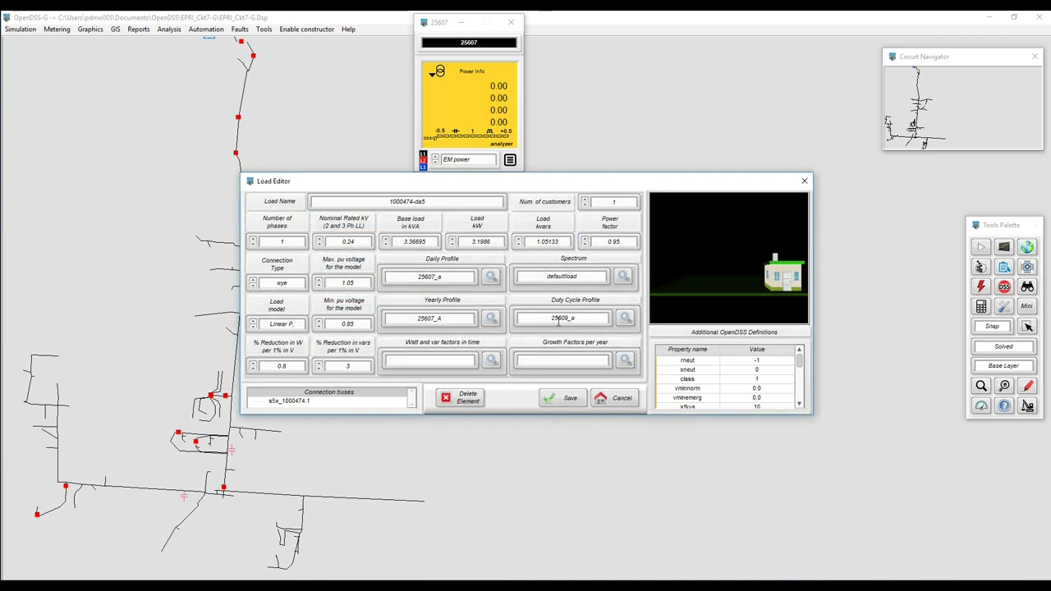
left_click(615, 399)
left_click(733, 215)
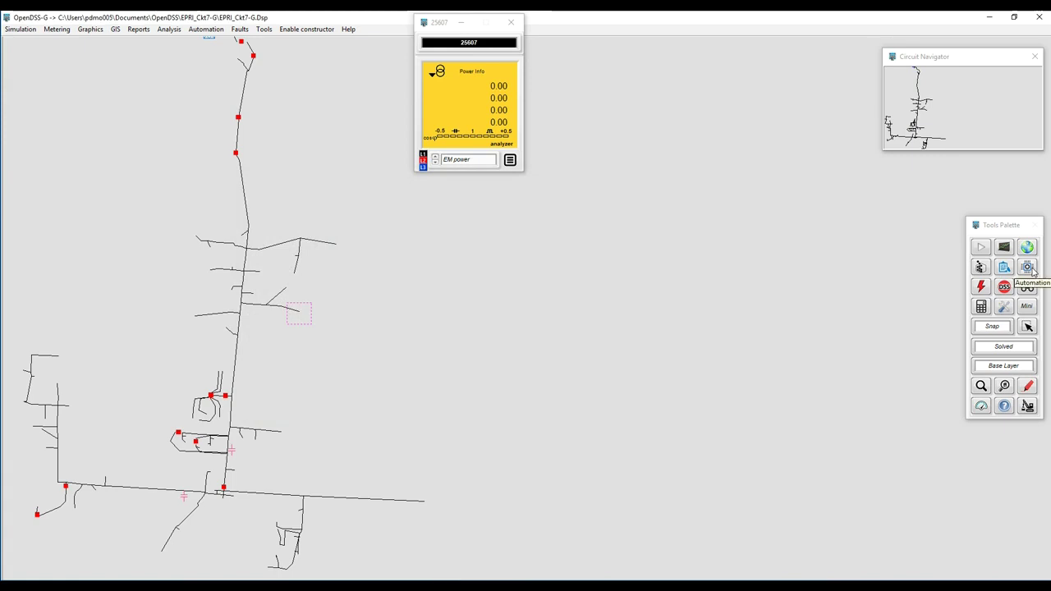
left_click(1031, 271)
In the Batch editor, set class Load, property pf, value 0.98 and apply.
left_click(1019, 215)
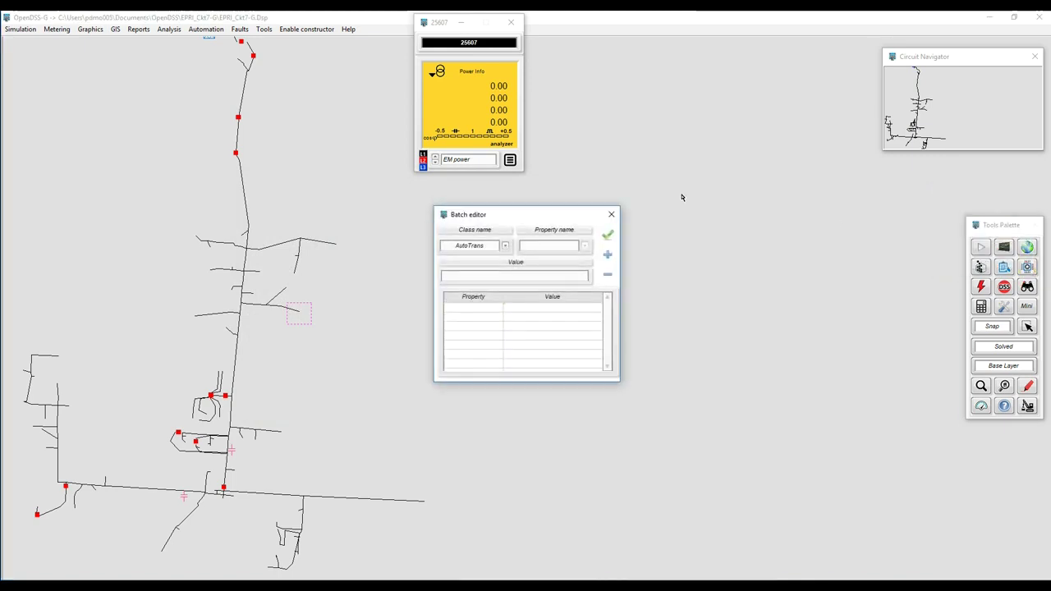
left_click(498, 246)
type("Load")
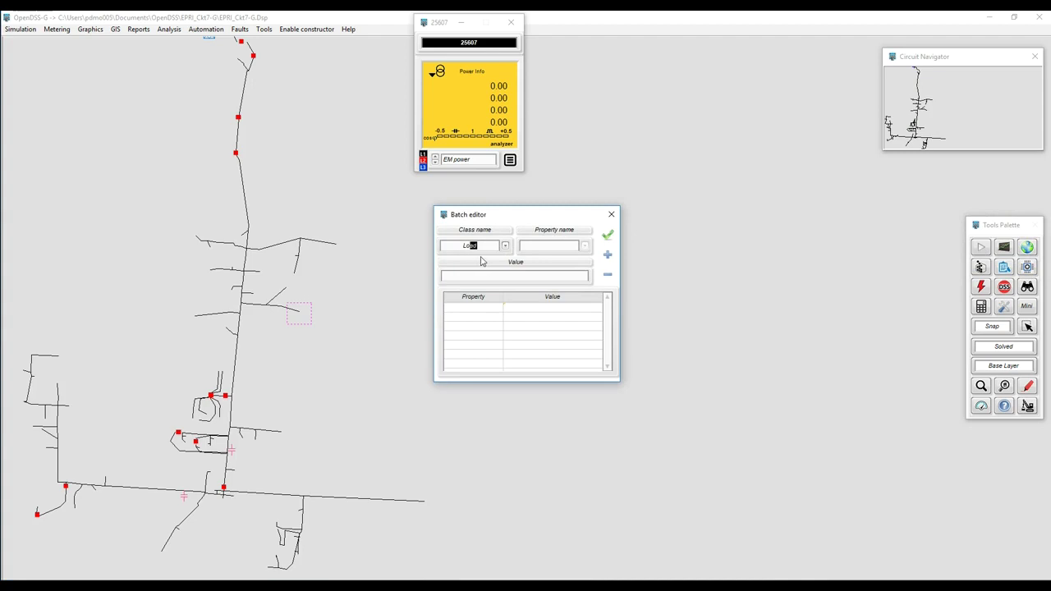
left_click(526, 245)
type("pf")
left_click(584, 246)
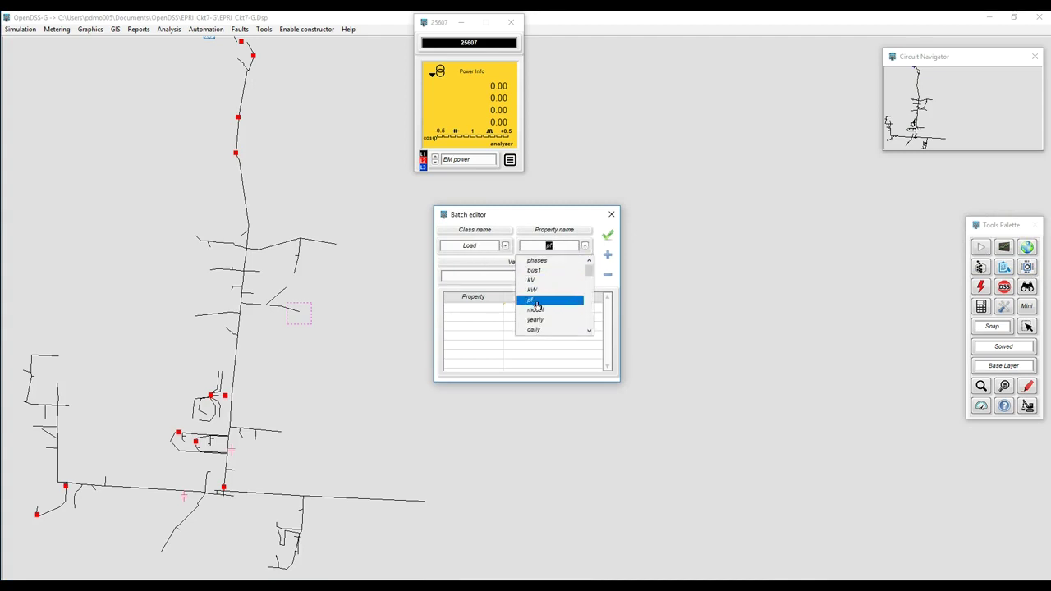
left_click(534, 300)
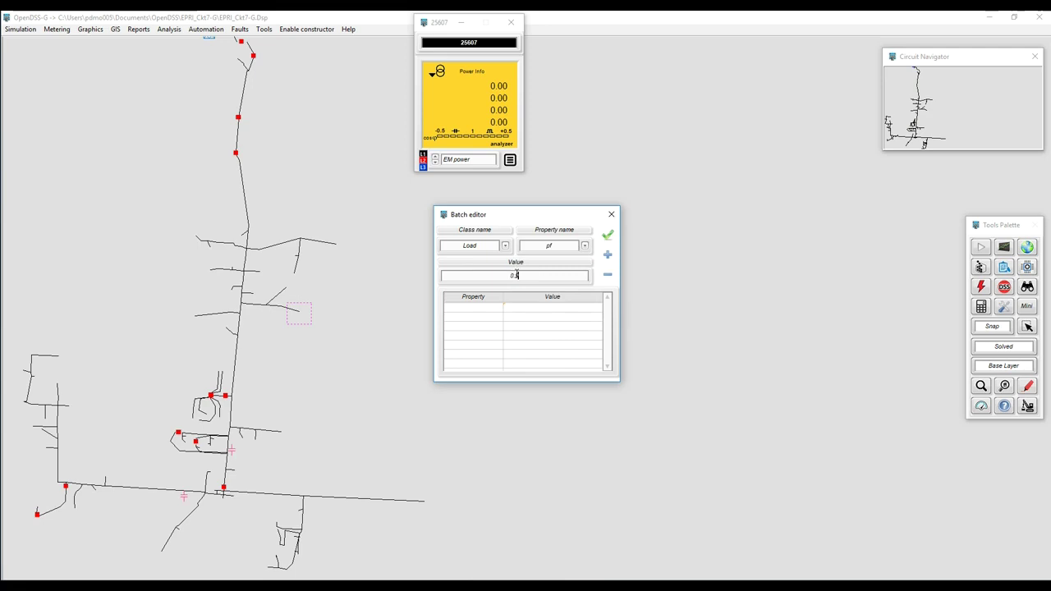
left_click(608, 236)
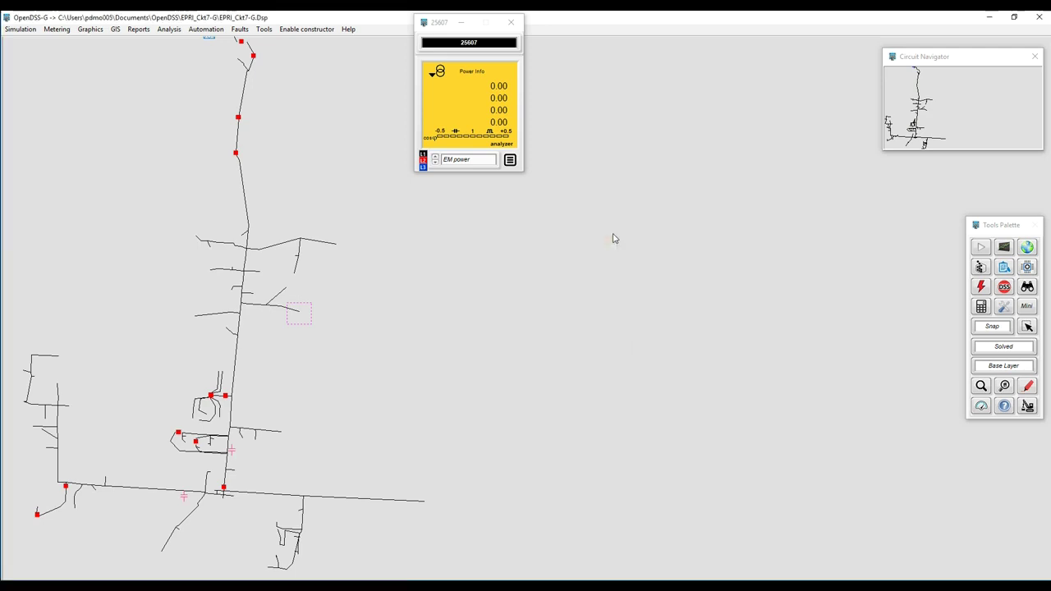
Inspect a feeder zone and check the first listed load's power factor is 0.98.
left_click(1019, 389)
left_click(969, 375)
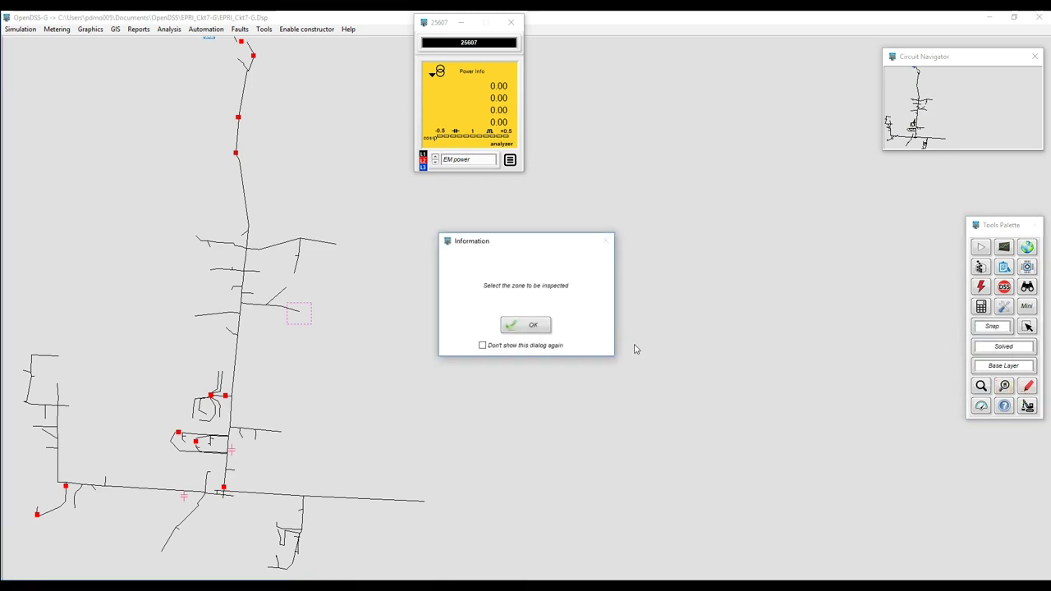
left_click(519, 327)
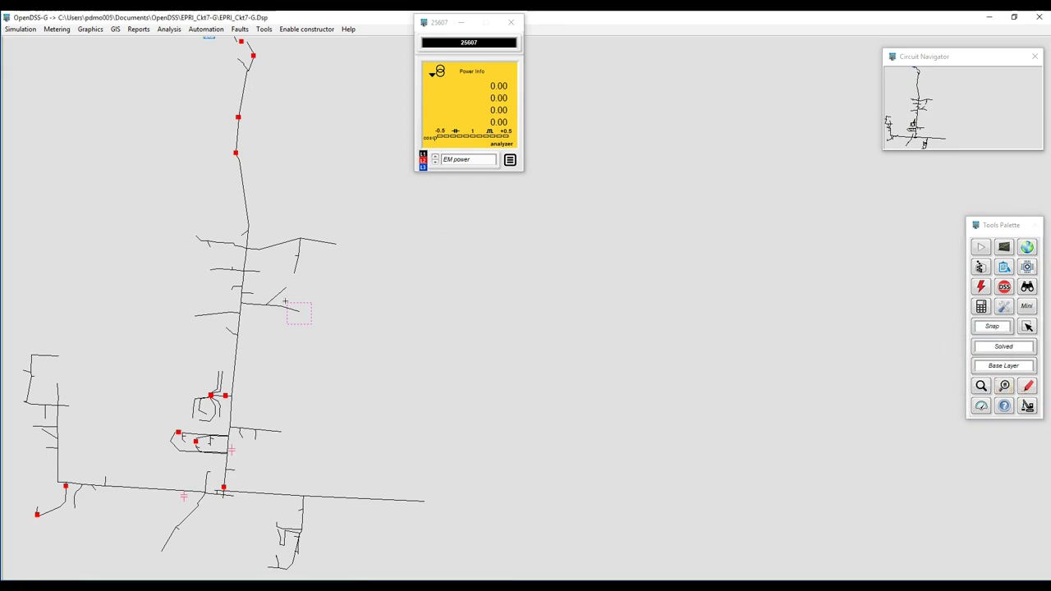
left_click(305, 325)
right_click(365, 273)
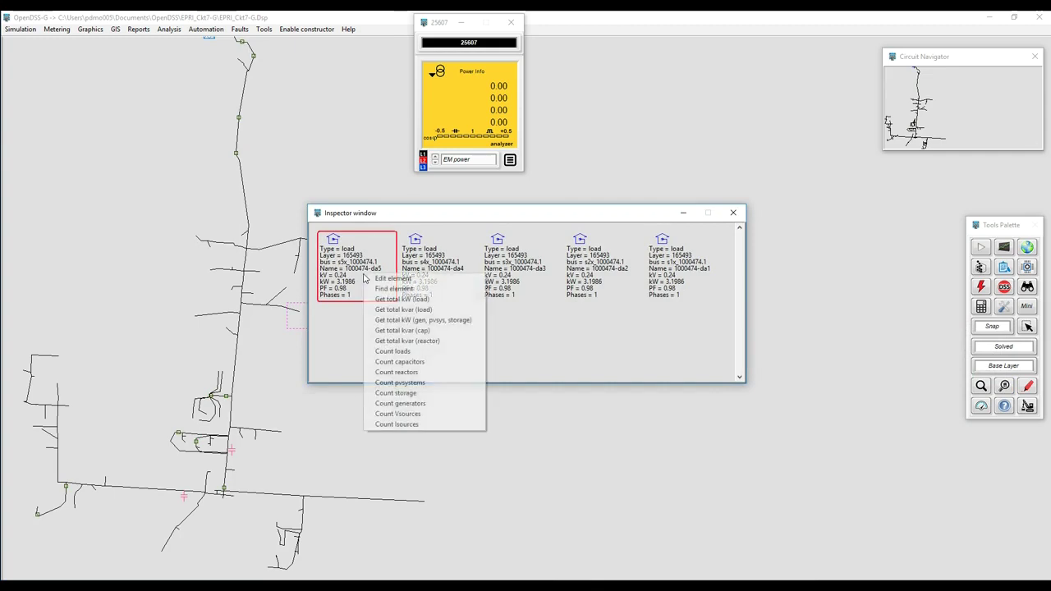
left_click(392, 278)
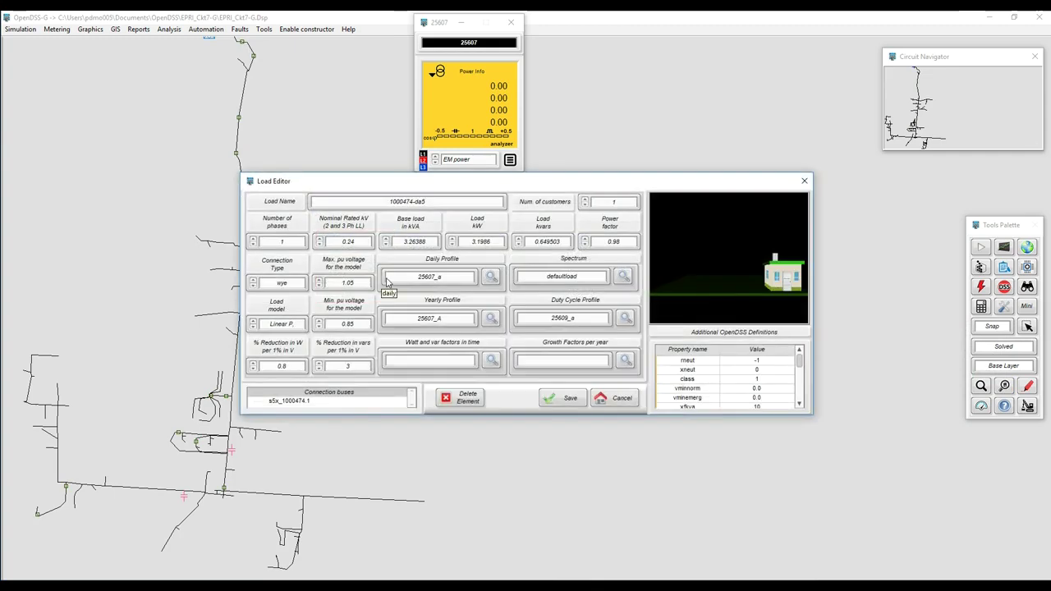
double_click(615, 242)
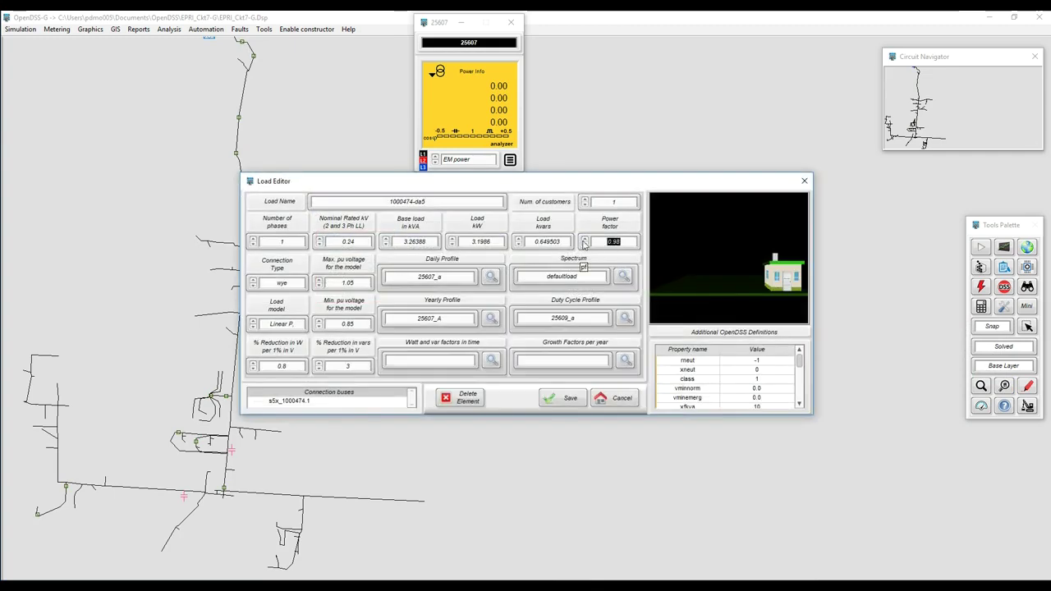
left_click(633, 399)
Check the second and fifth listed loads' editors, then close the load list.
right_click(436, 256)
left_click(464, 259)
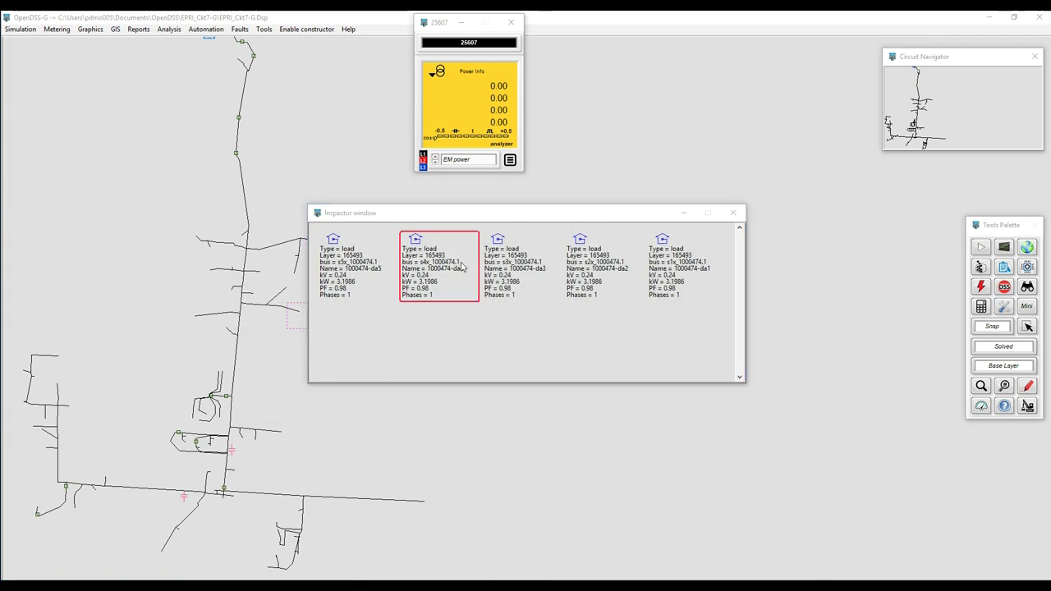
left_click(610, 399)
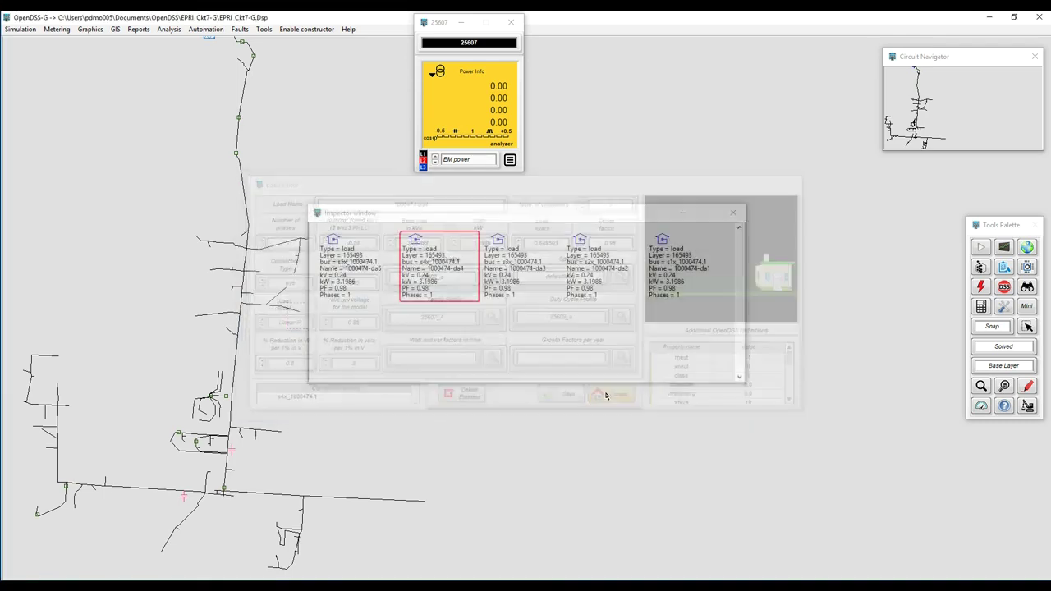
right_click(663, 272)
left_click(675, 280)
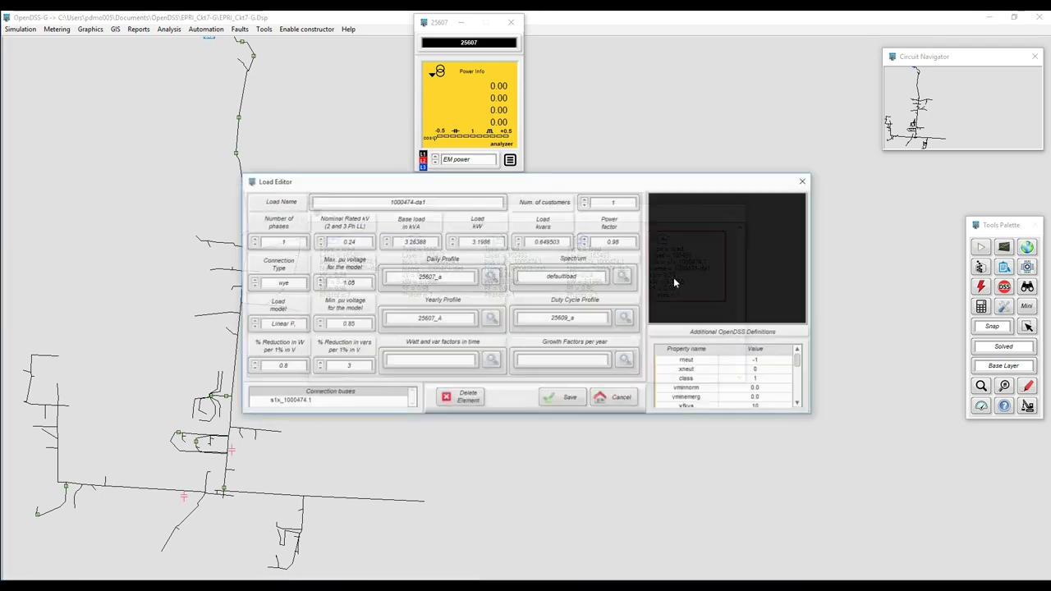
left_click(620, 401)
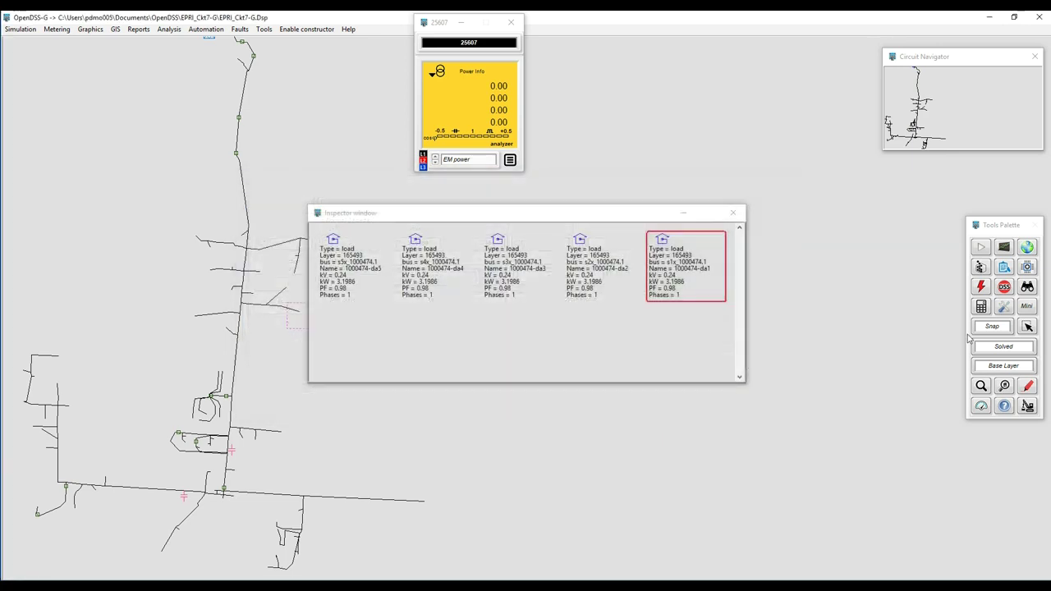
left_click(733, 212)
Try inspecting a zone at the feeder's right end, dismissing the empty-list warning.
left_click(1004, 387)
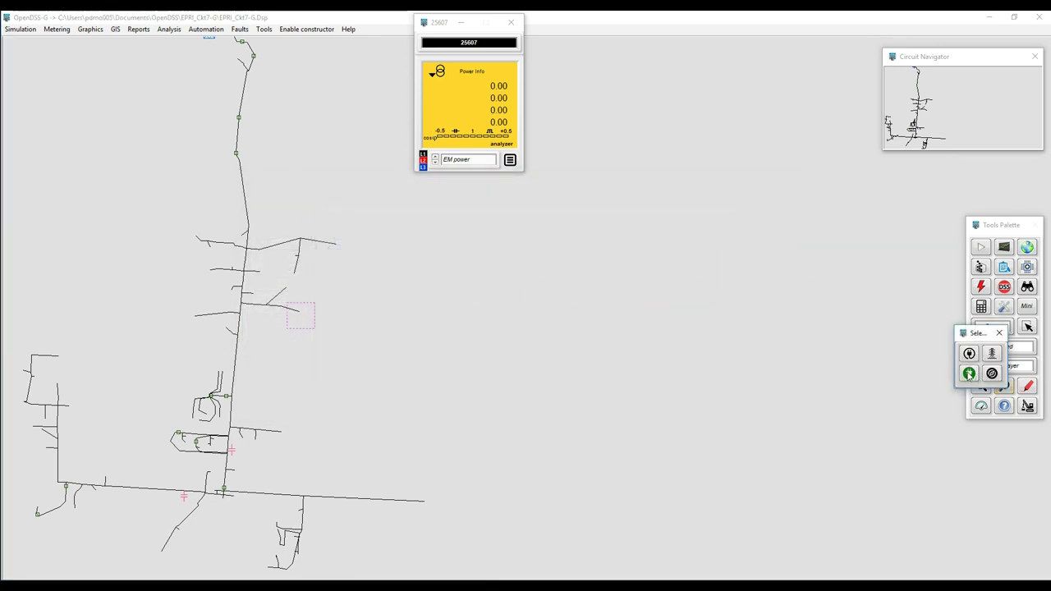
left_click(967, 374)
left_click(528, 327)
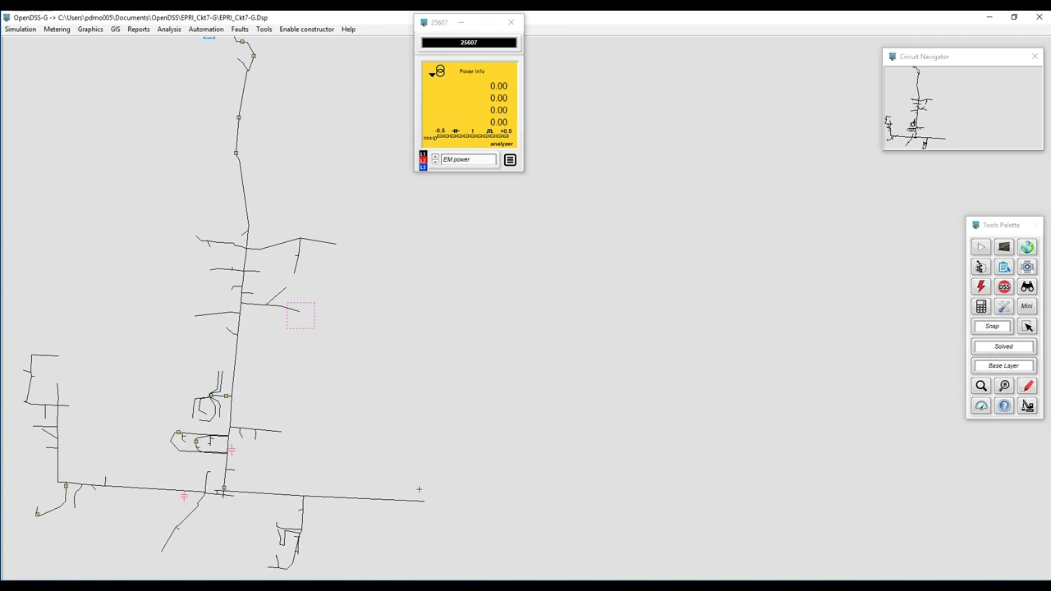
left_click(427, 500)
left_click(527, 326)
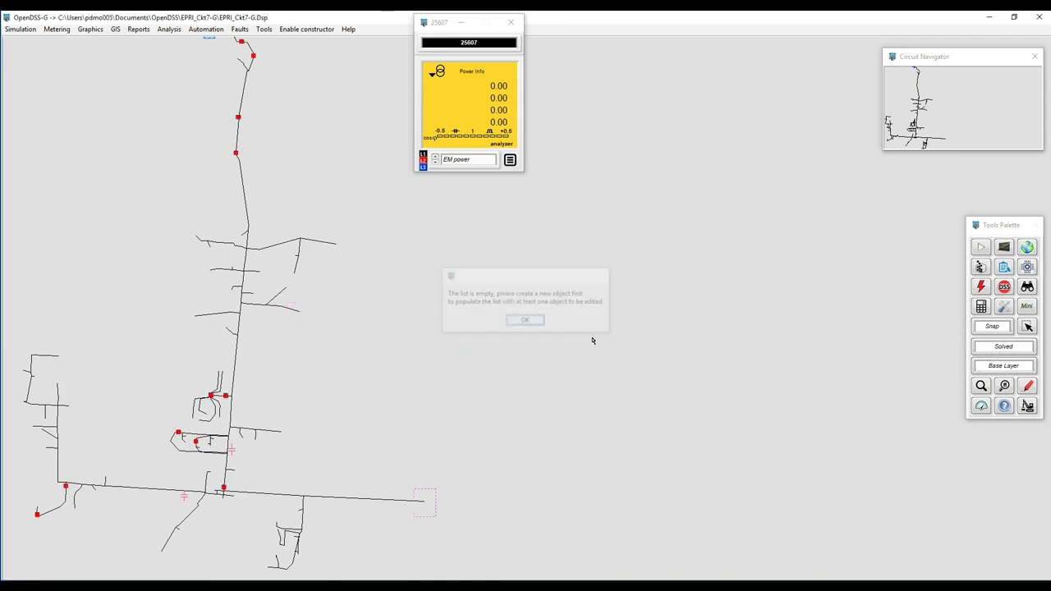
Inspect another zone and select the first two listed loads.
left_click(1004, 387)
left_click(968, 374)
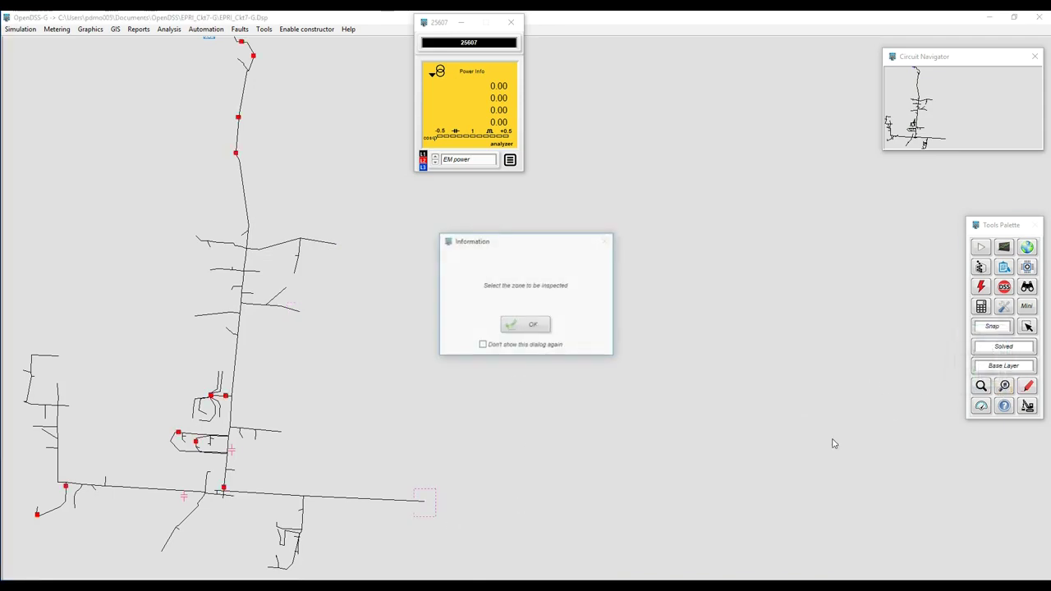
left_click(528, 327)
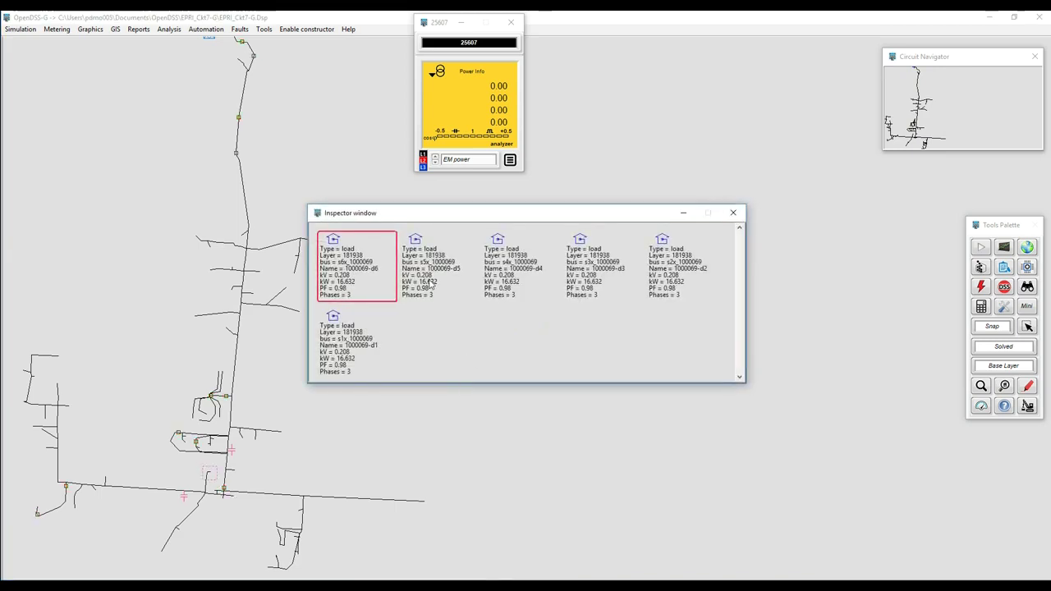
right_click(430, 284)
left_click(428, 261)
left_click(352, 287)
left_click(419, 291)
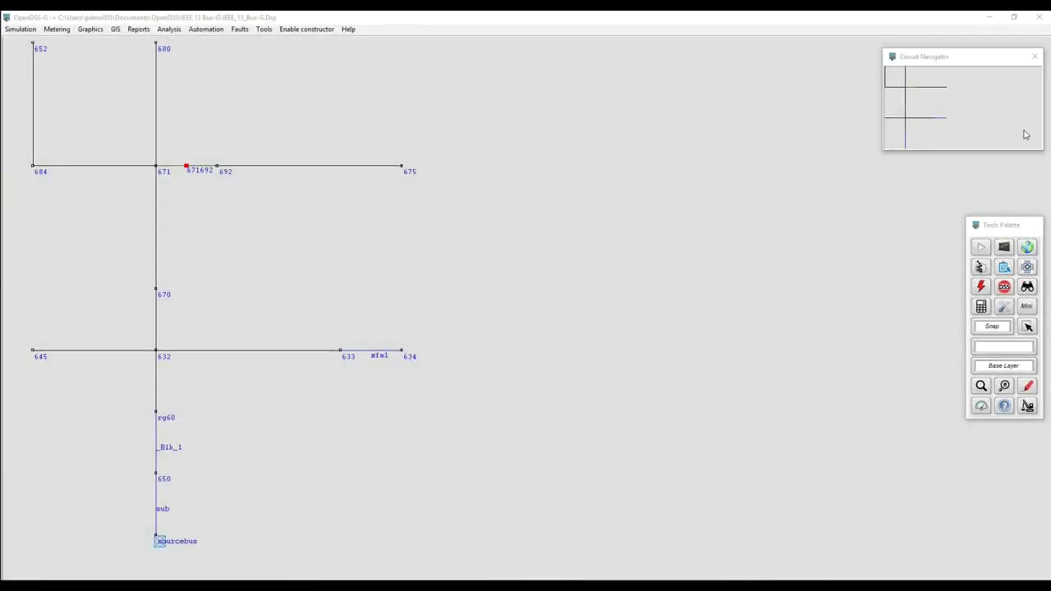
Close the circuit navigator and open the Object creator, placed clear of the IEEE 13-bus map.
left_click(1035, 57)
left_click_drag(305, 296, 319, 296)
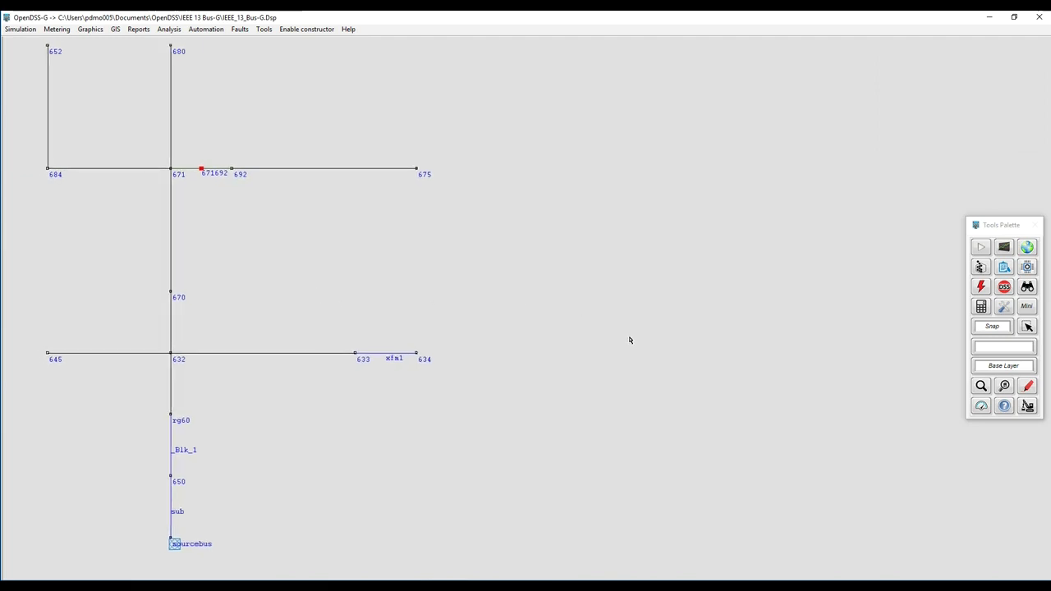
left_click(1023, 270)
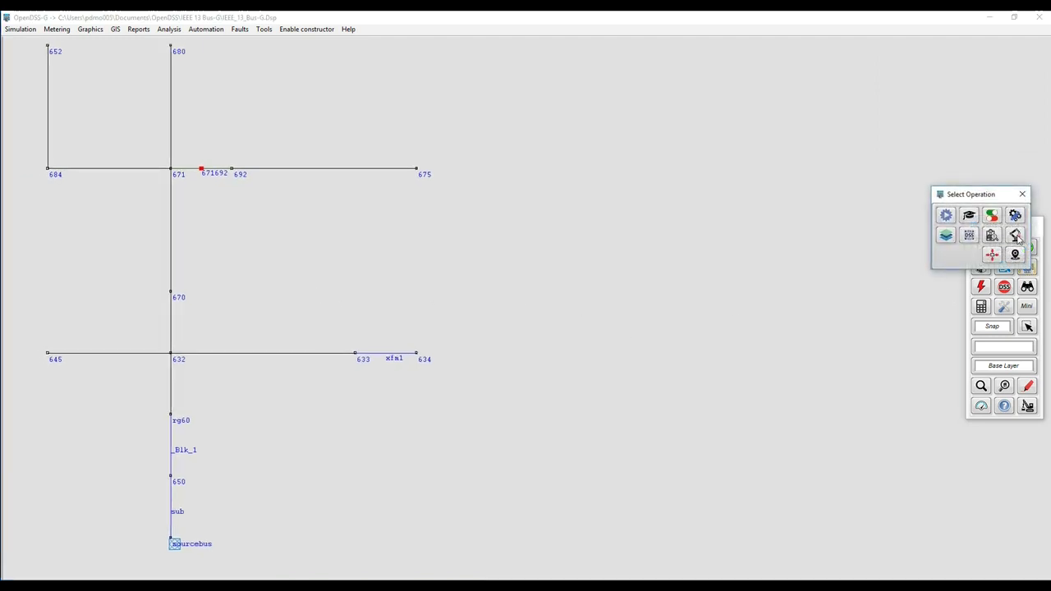
left_click(1016, 236)
left_click_drag(512, 194, 807, 51)
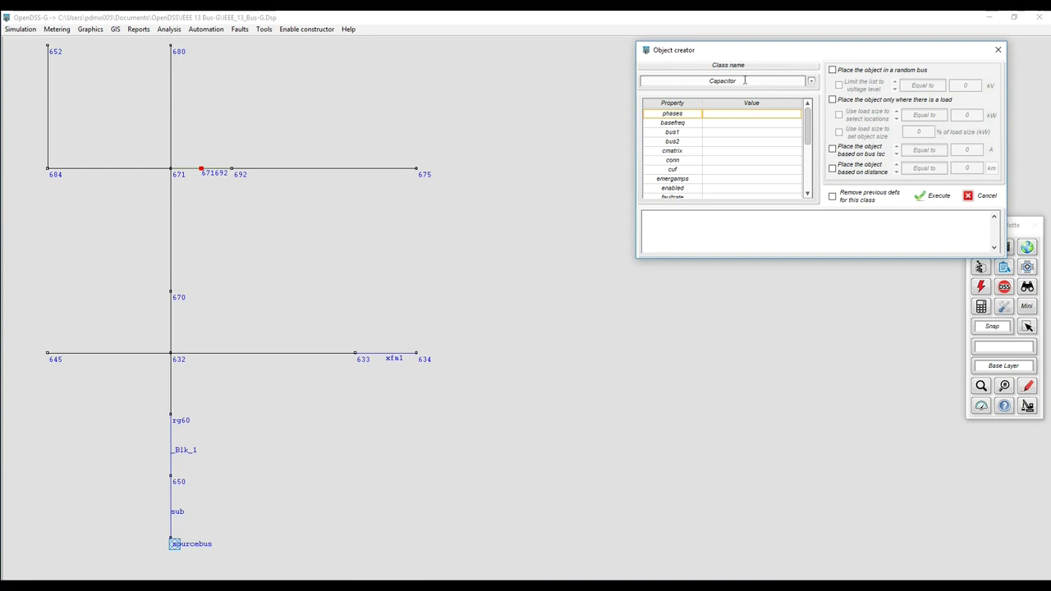
Change the Object creator class to PVSystem.
double_click(745, 79)
type("PVSystem")
key("Return")
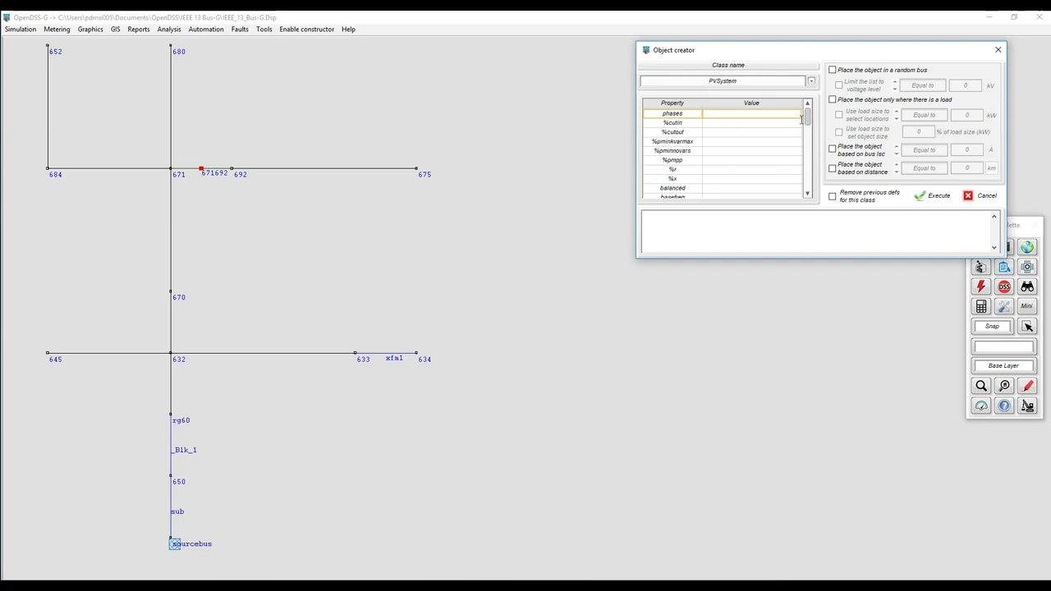
key("Return")
left_click_drag(808, 128, 806, 149)
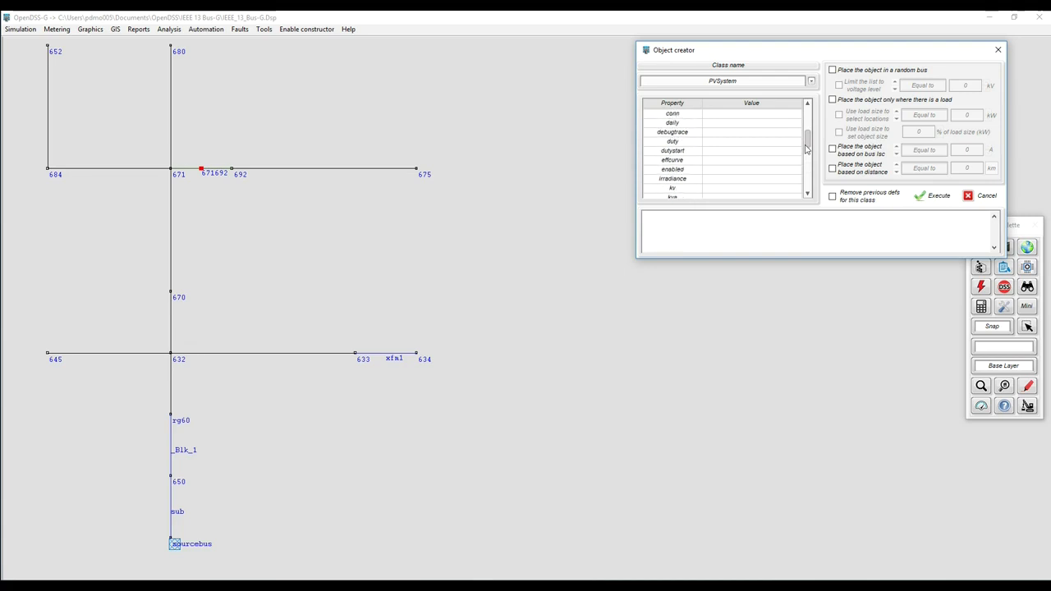
Import the default load shape as the PVSystem's daily value.
left_click(733, 124)
right_click(733, 124)
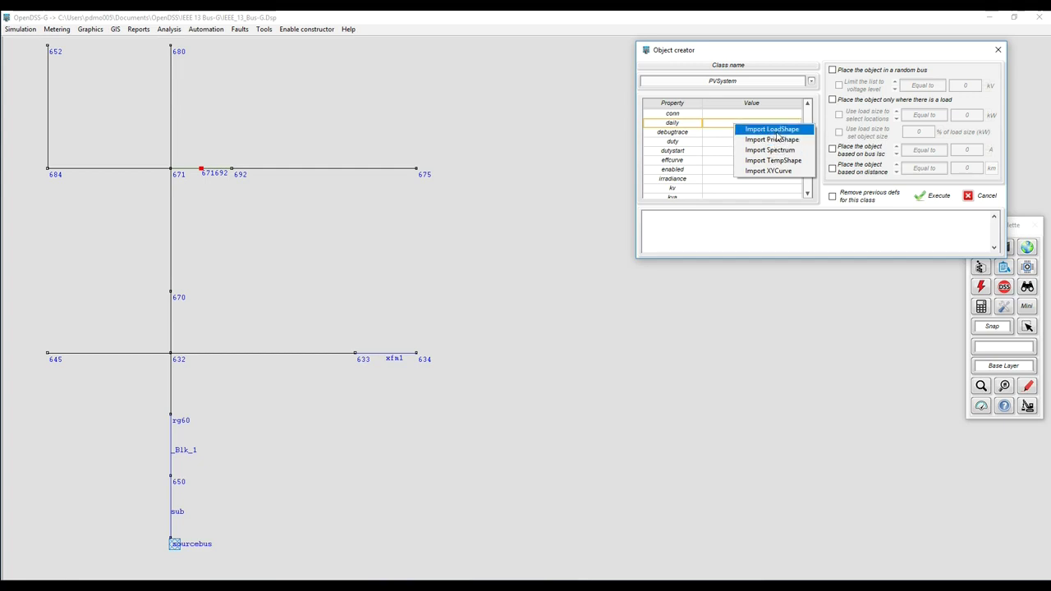
left_click(777, 129)
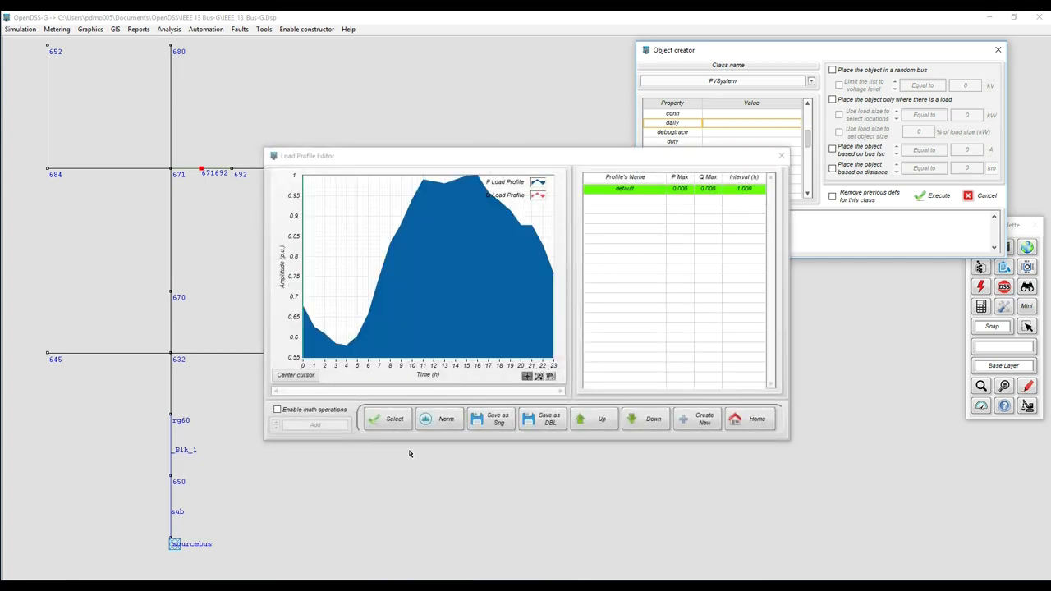
left_click(392, 420)
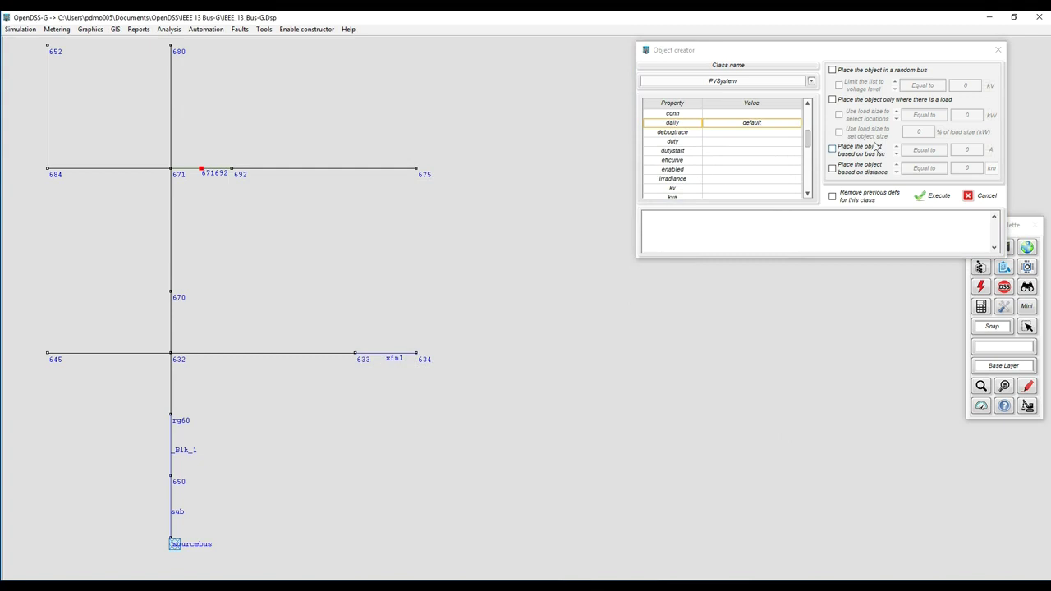
left_click_drag(809, 141, 807, 148)
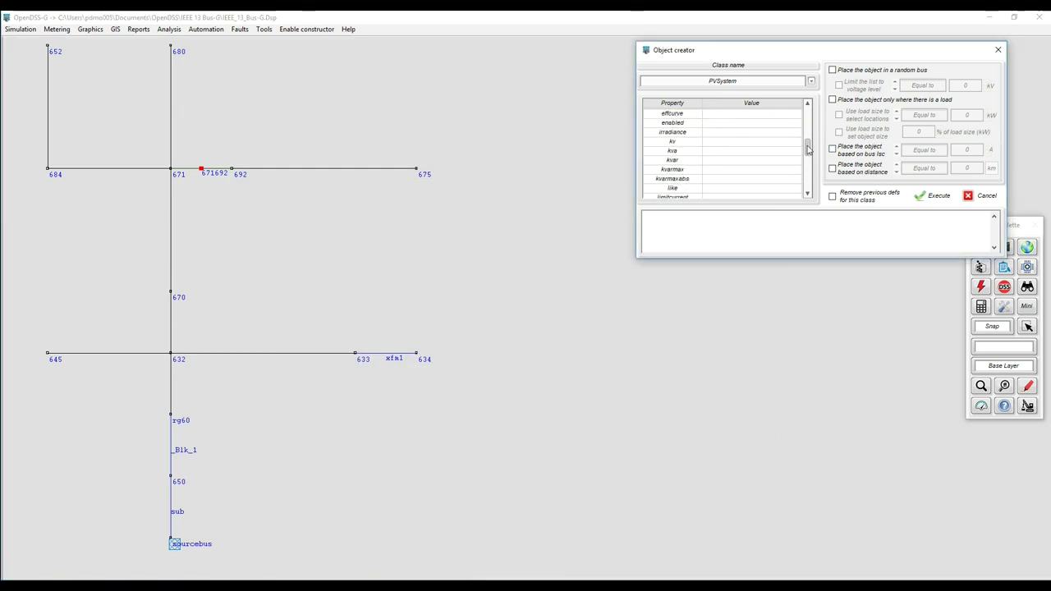
Enter 50 for both kva and pmpp.
left_click(740, 150)
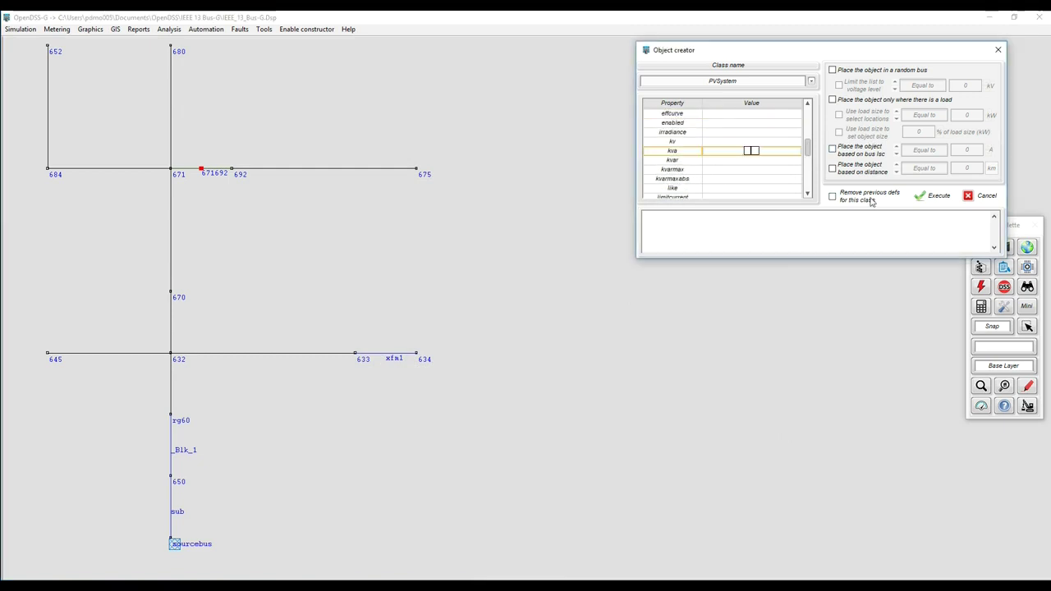
type("50")
mouse_move(808, 152)
left_mouse_down()
mouse_move(808, 191)
mouse_move(808, 168)
left_mouse_up()
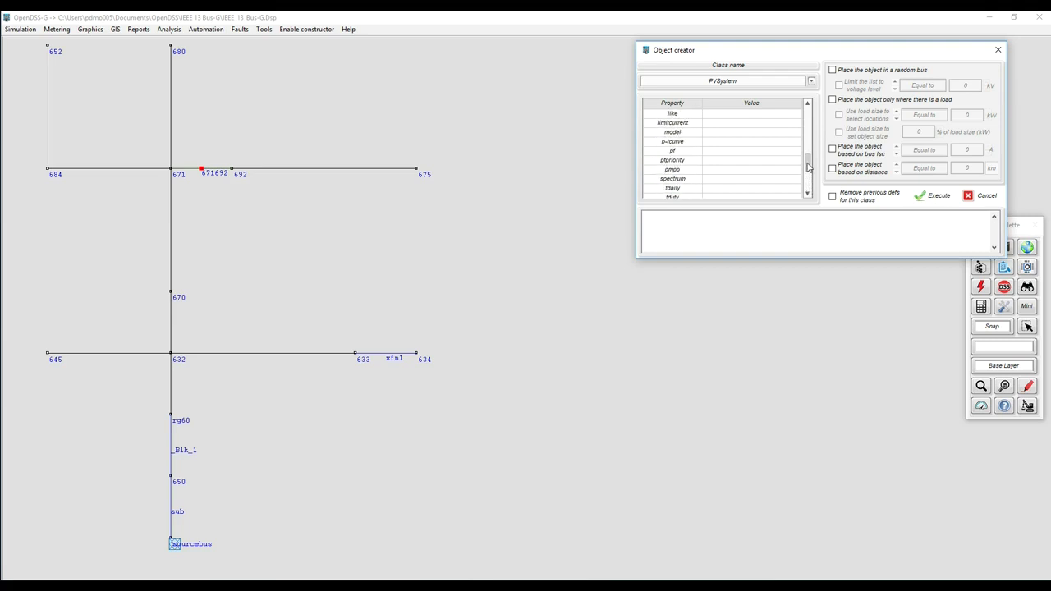
left_click(733, 170)
type("50")
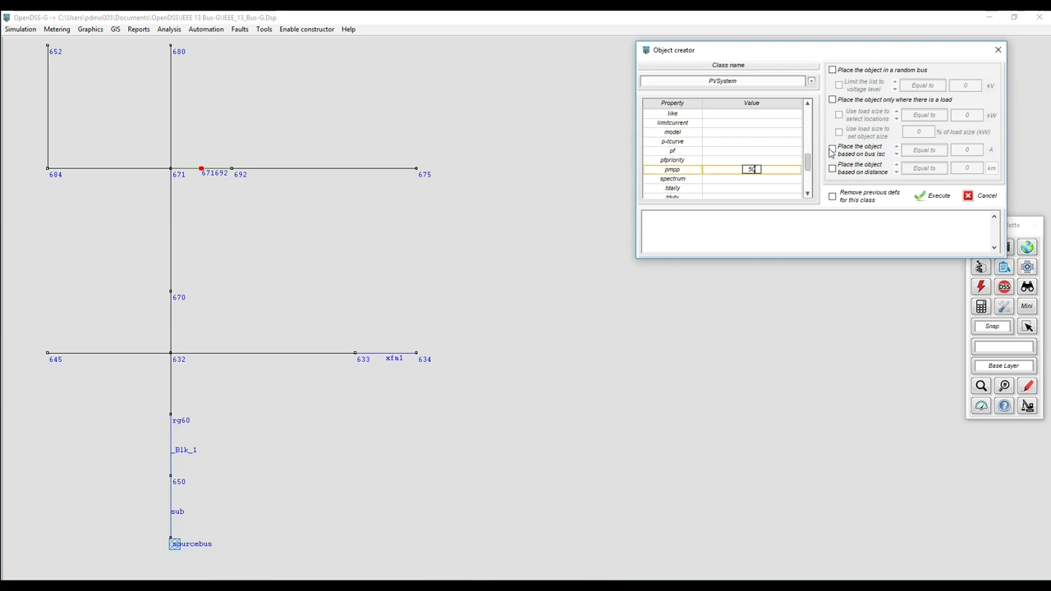
left_click_drag(809, 169, 810, 117)
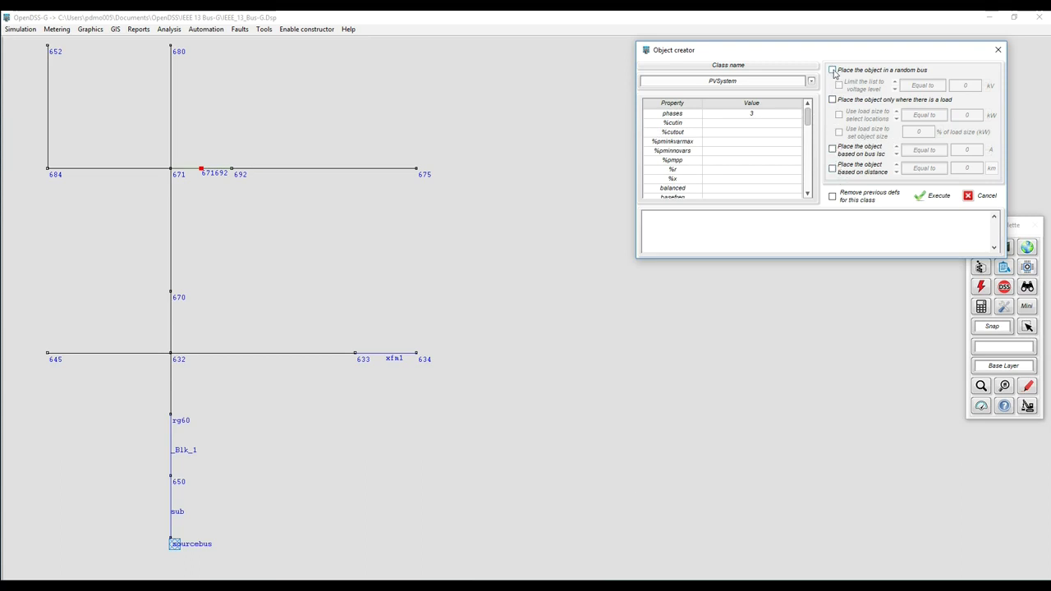
Enable random-bus placement and create a 3-phase PV system, which lands at bus 633.
left_click(832, 70)
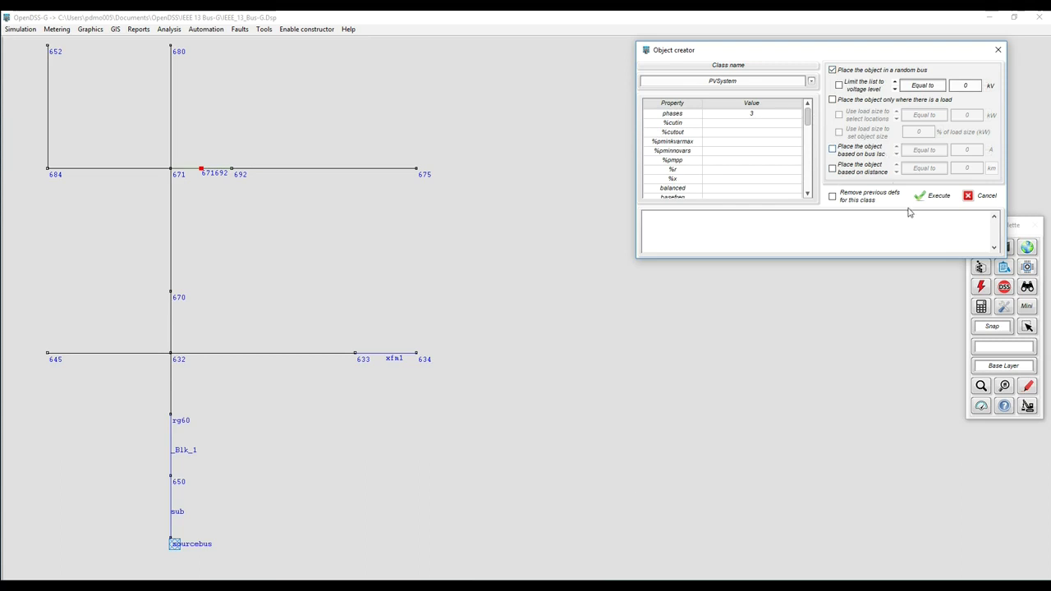
left_click(933, 197)
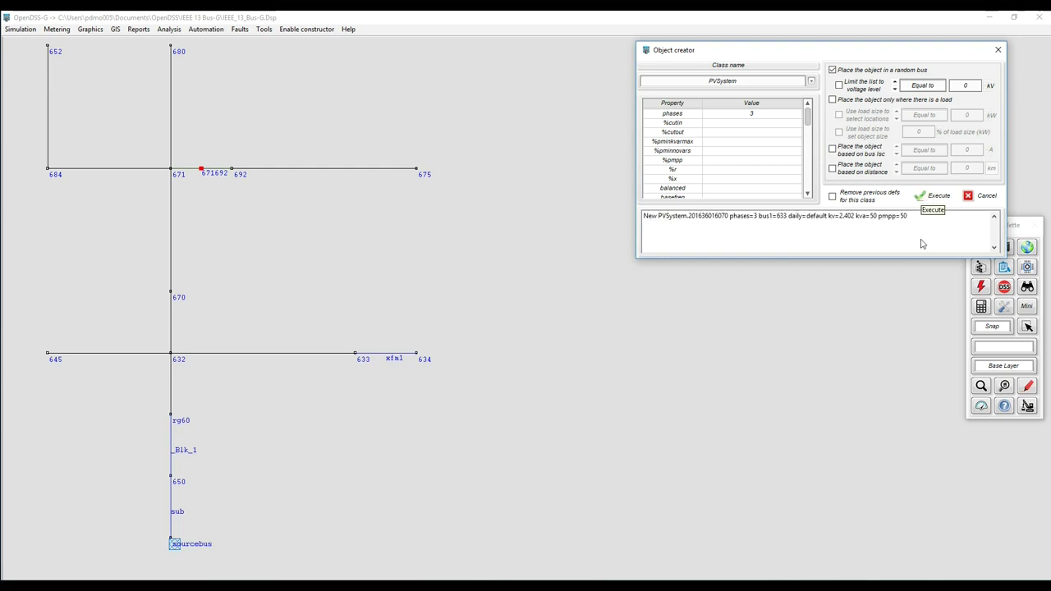
left_click_drag(648, 221, 869, 222)
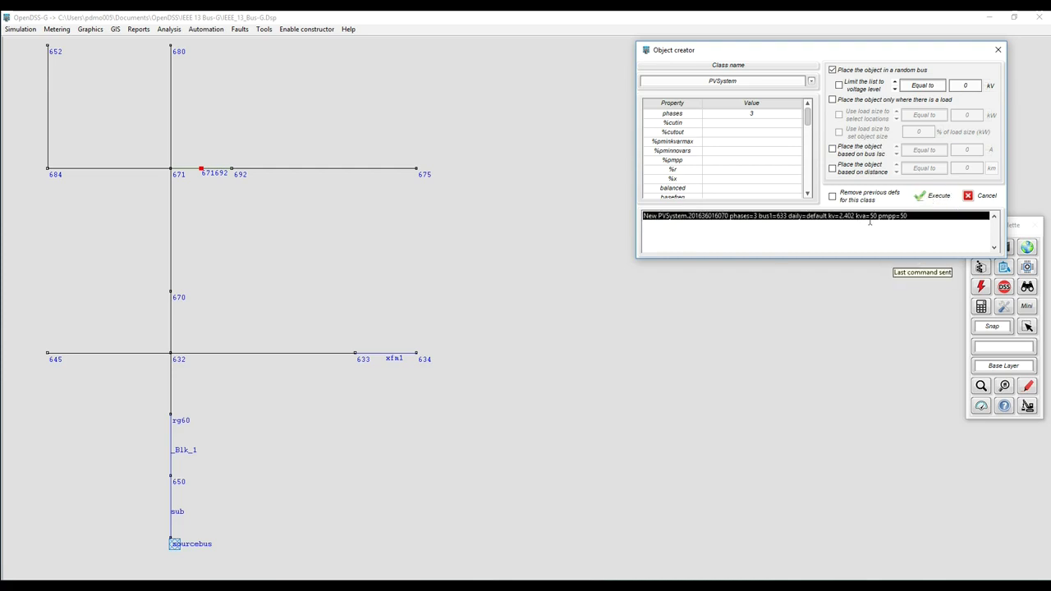
left_click(904, 237)
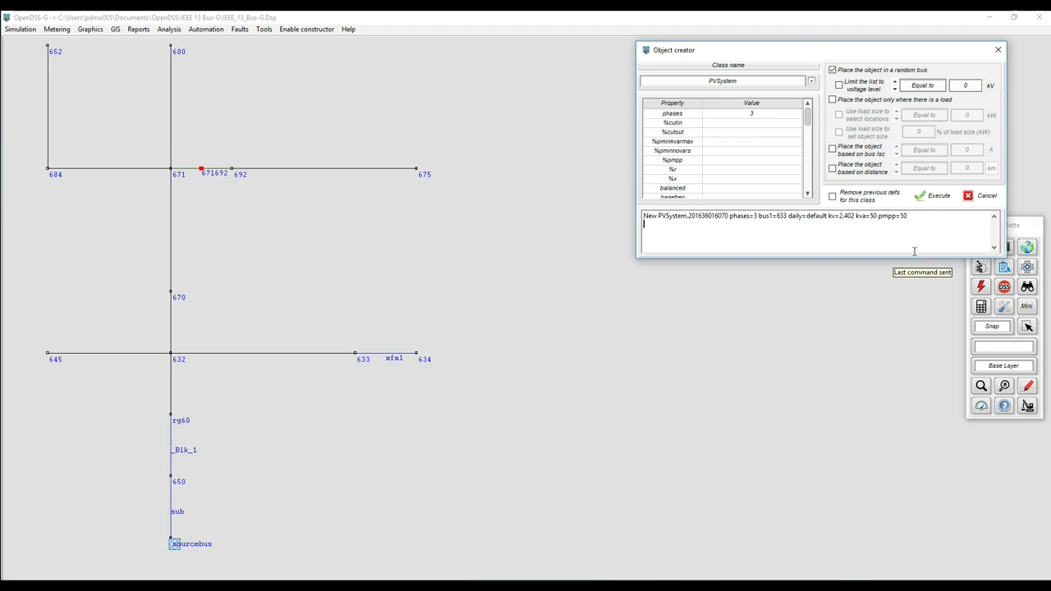
Flag PV systems in red on the feeder map and place another PV system at bus 611.
left_click(1027, 386)
left_click(953, 374)
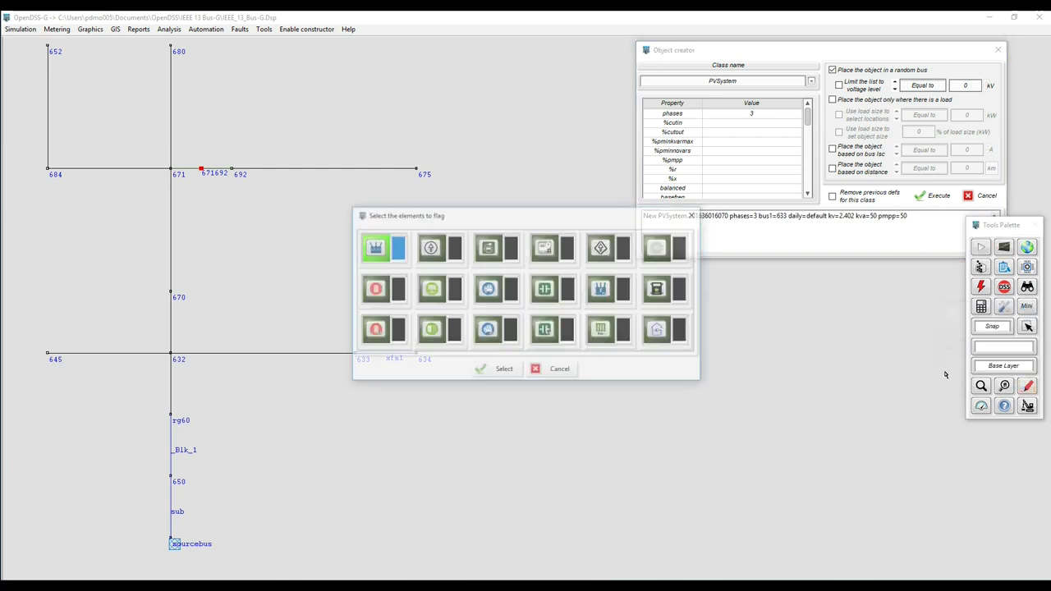
left_click(430, 288)
left_click(459, 295)
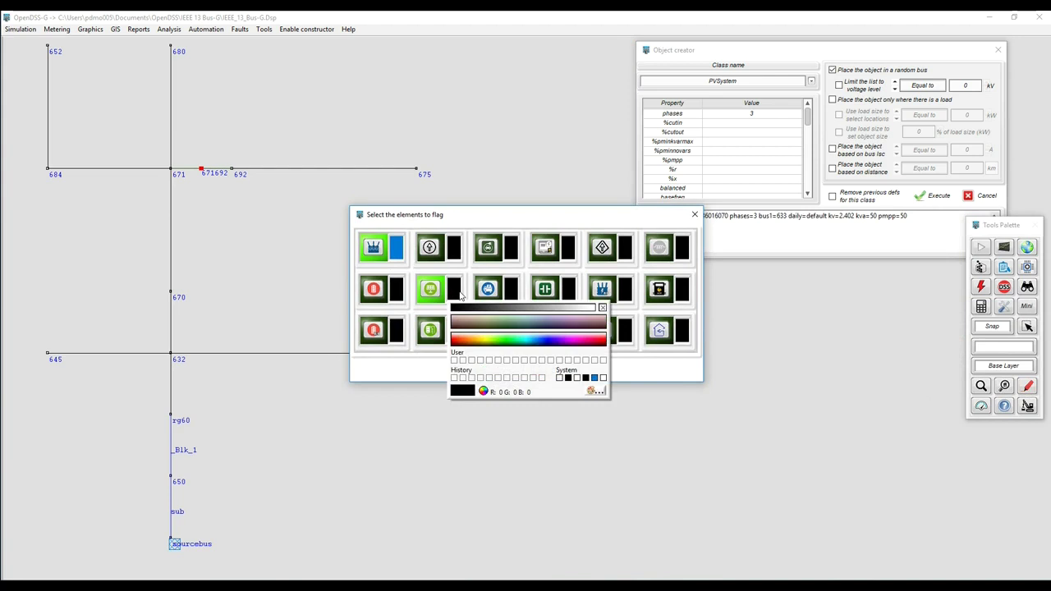
left_click(604, 341)
left_click(518, 376)
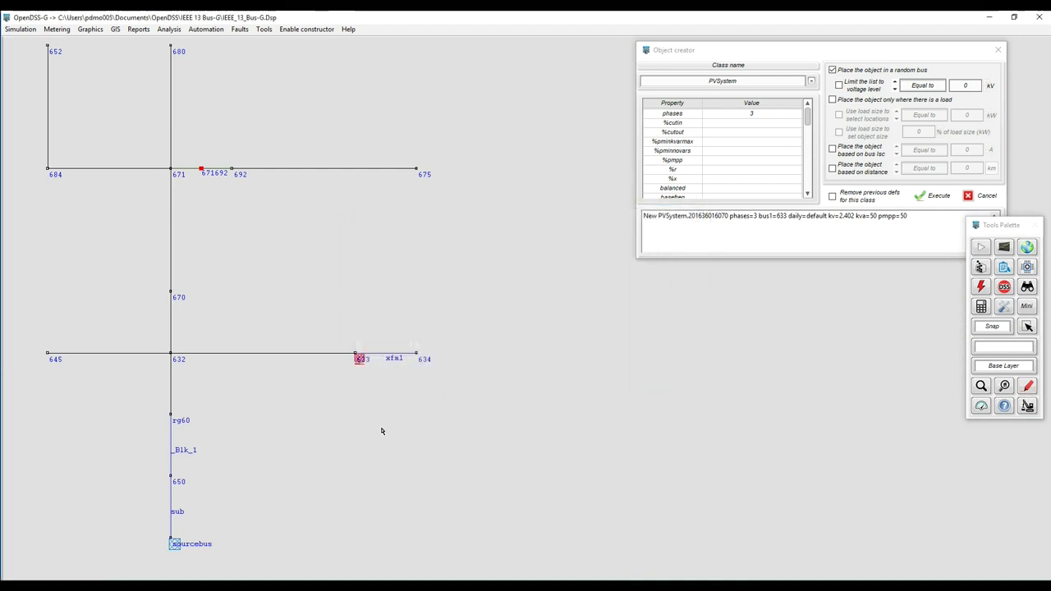
left_click(933, 198)
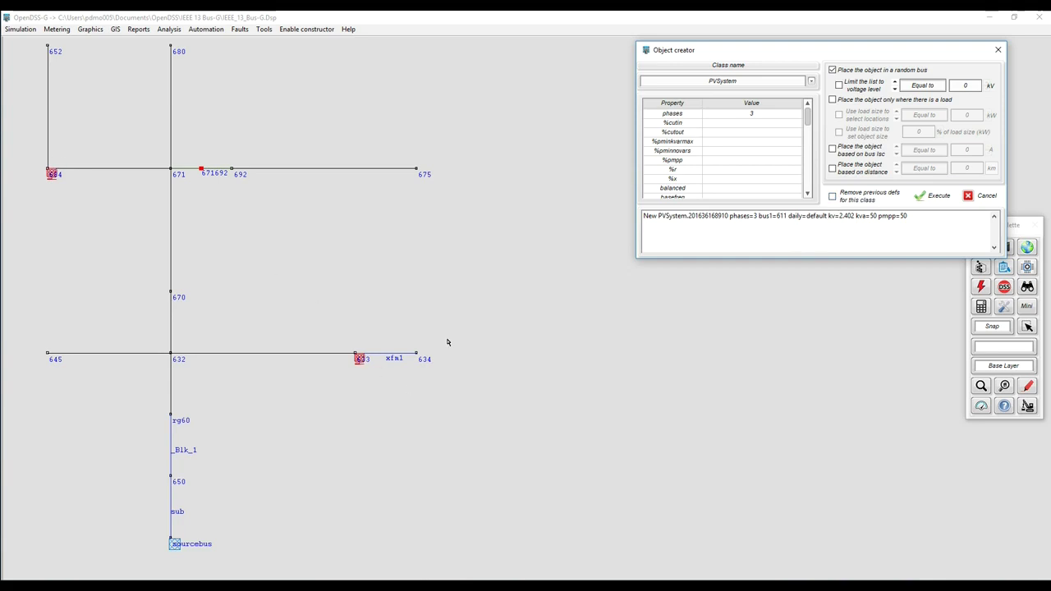
Remove previous PV definitions on each run and re-place the PV system randomly, ending at bus 670.
left_click(834, 198)
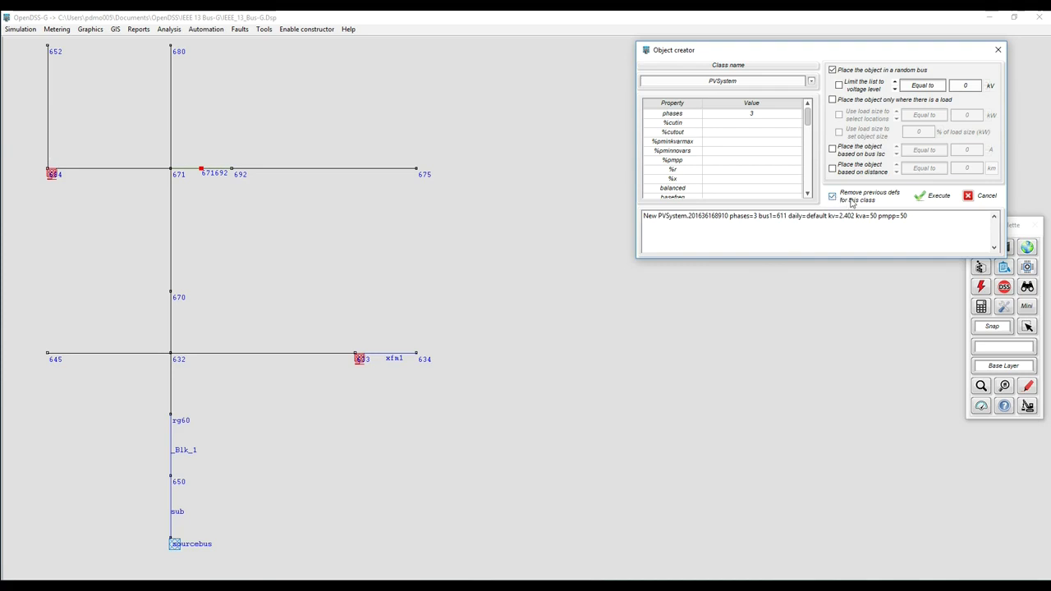
left_click(930, 197)
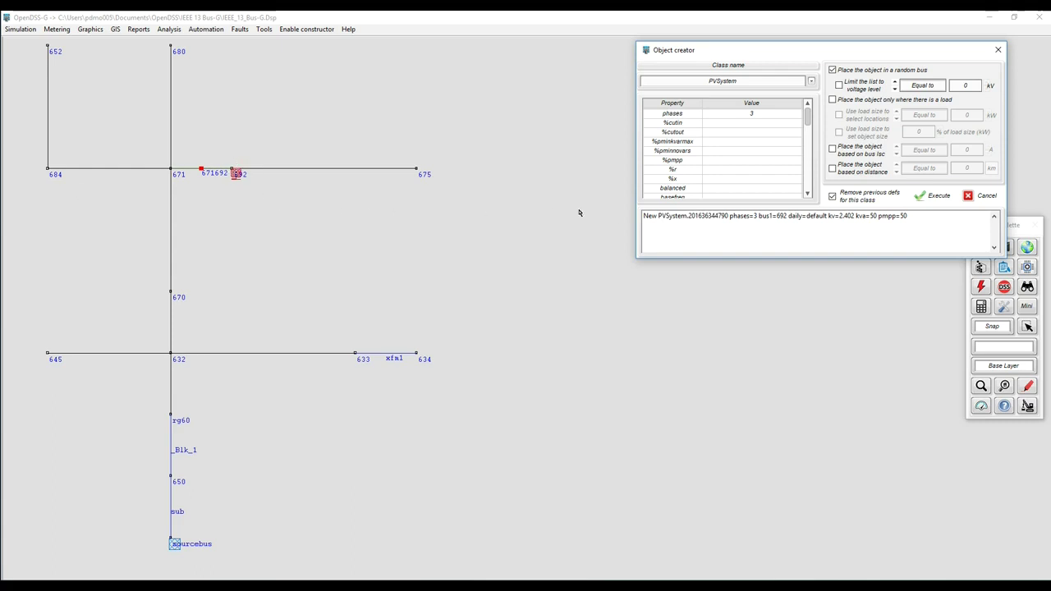
left_click(937, 195)
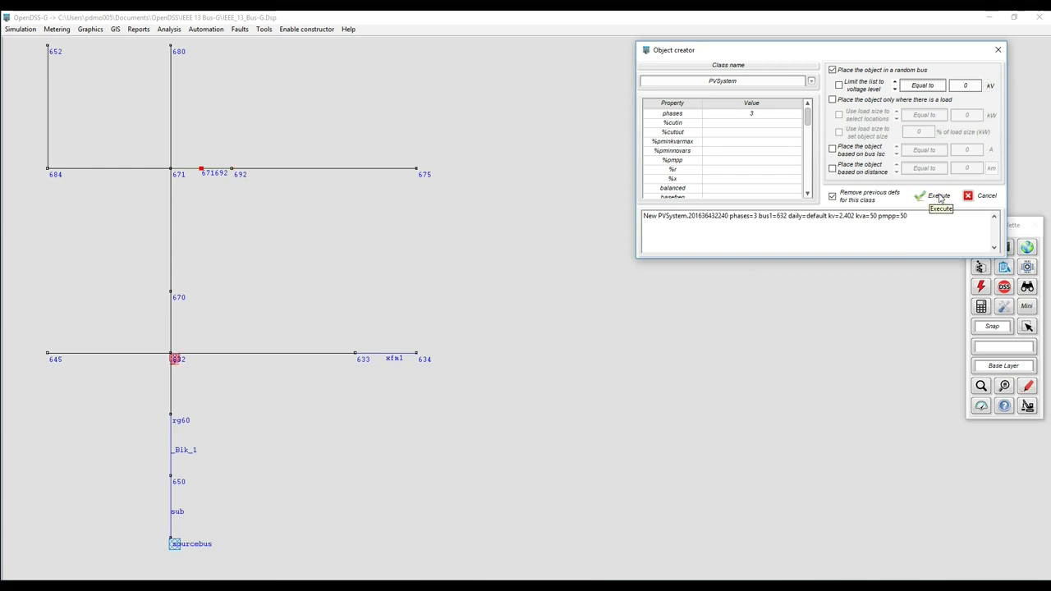
left_click(939, 196)
left_click(940, 197)
left_click(940, 198)
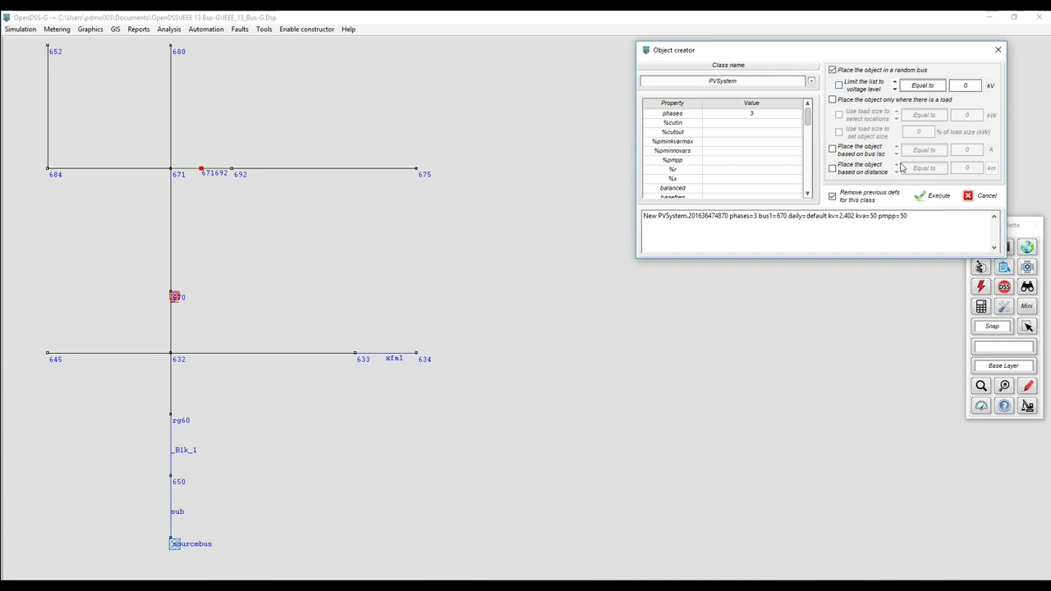
Run 'get voltagebase' in the DSS console to show voltage bases 115, 4.16 and 0.48 kV.
left_click(1007, 287)
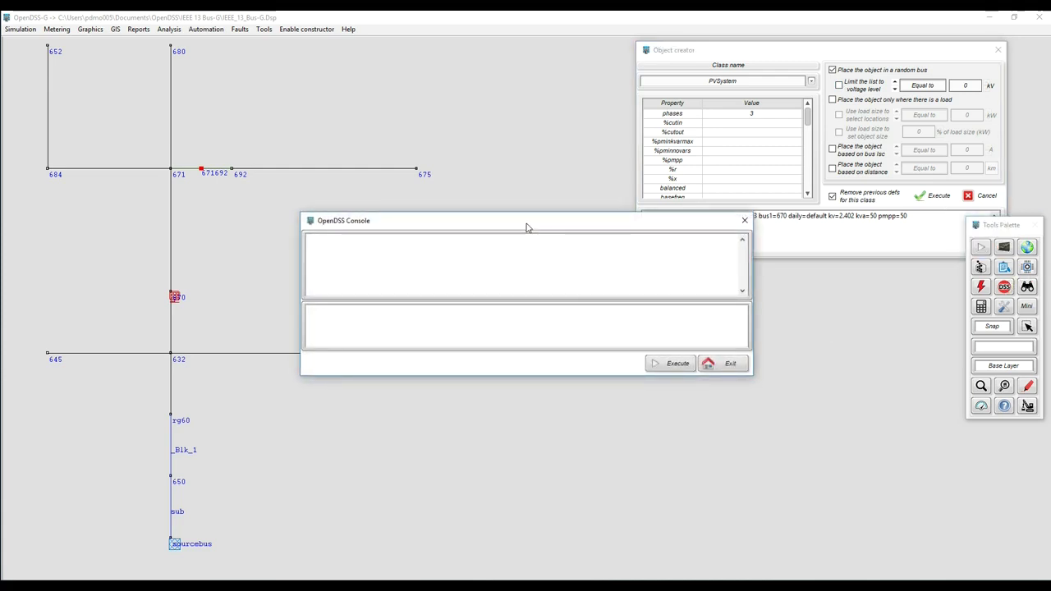
left_click_drag(531, 228, 675, 408)
left_click(629, 452)
type("ge")
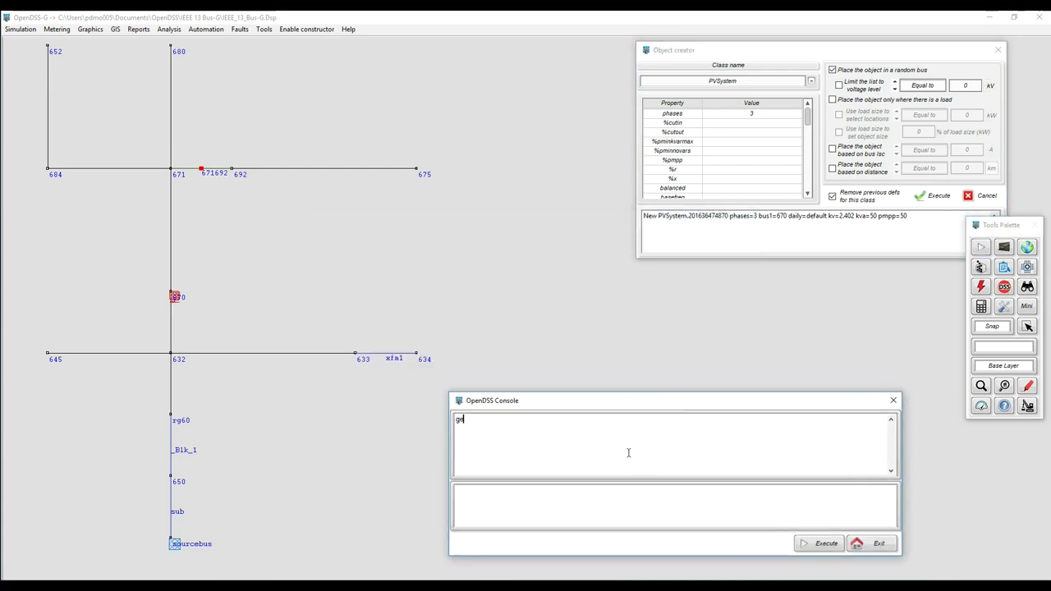
type("t voltagebases")
left_click(818, 545)
left_click(873, 546)
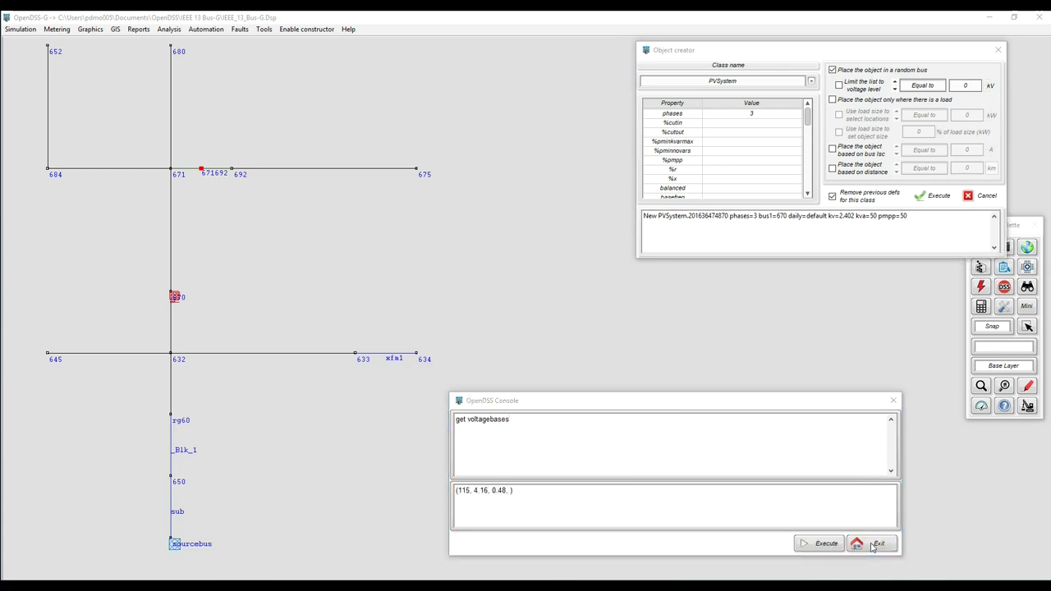
Limit random placement to buses smaller than 0.48 kV, creating a PV system at bus 634 (kv=0.277).
double_click(967, 87)
type("0.48")
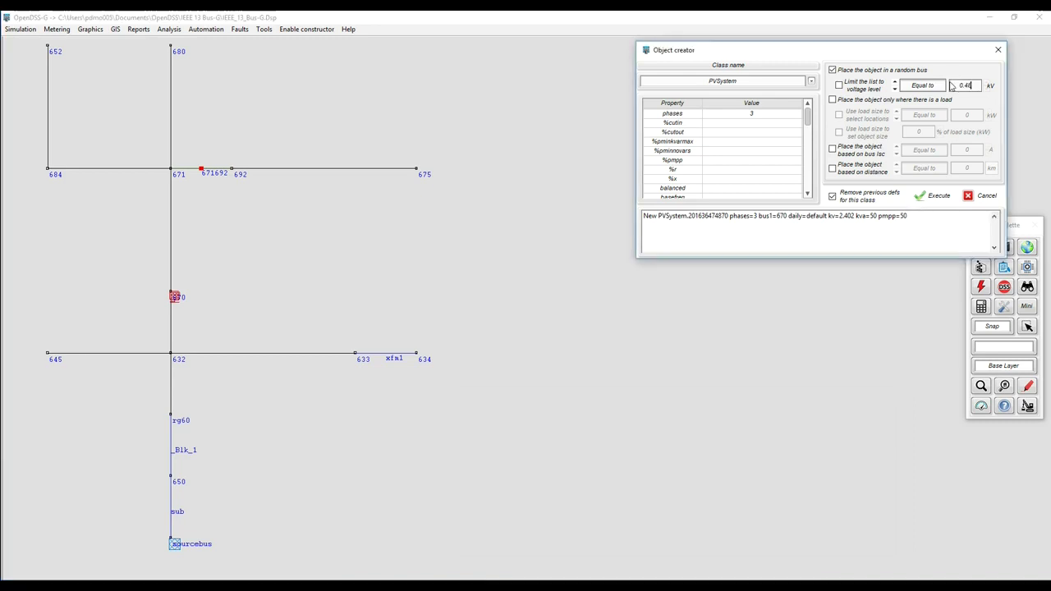
left_click(940, 100)
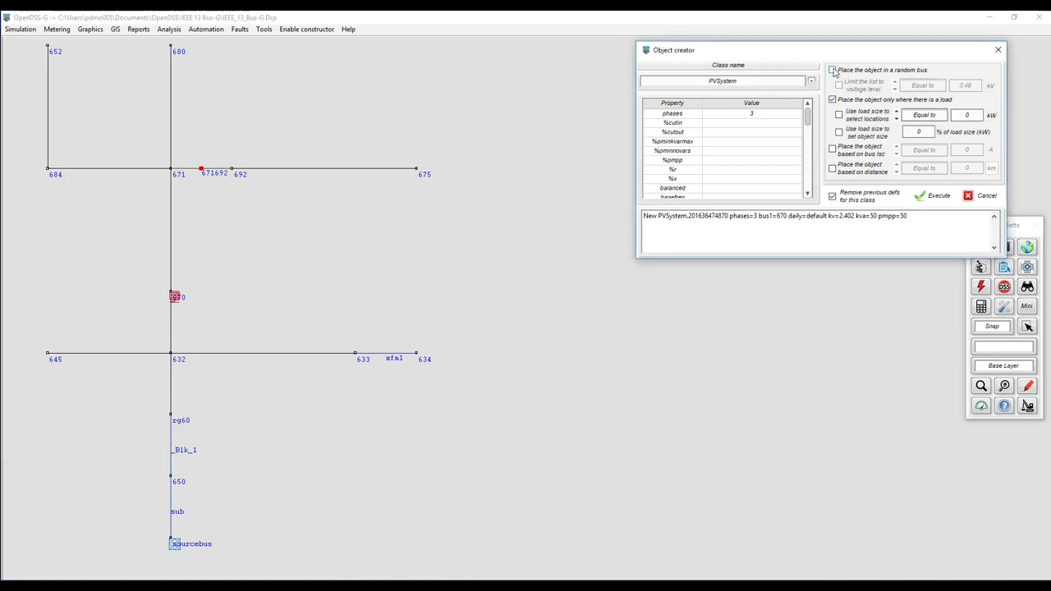
left_click(833, 71)
left_click(839, 85)
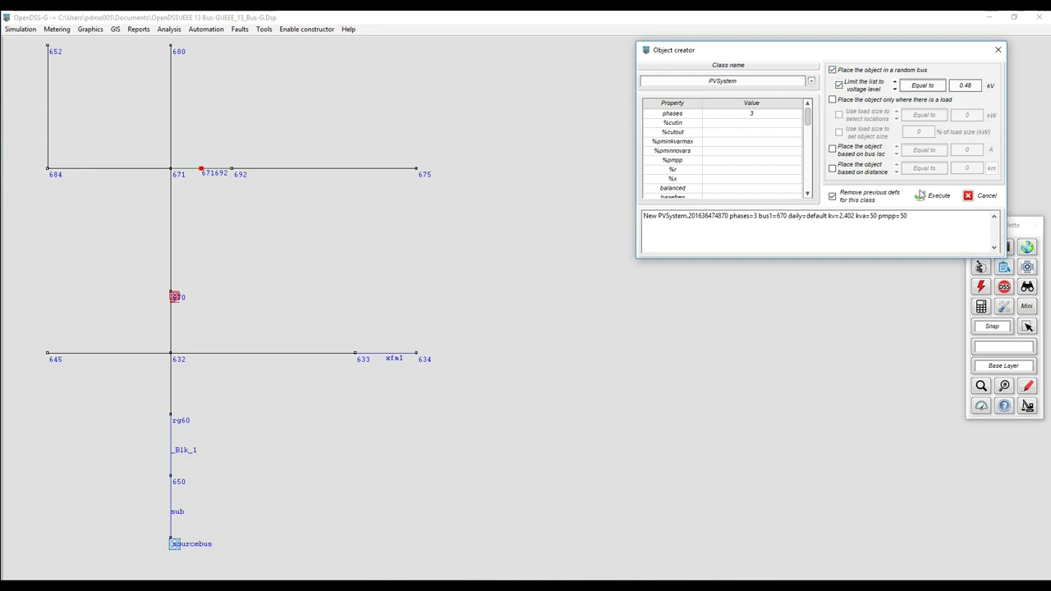
left_click(938, 200)
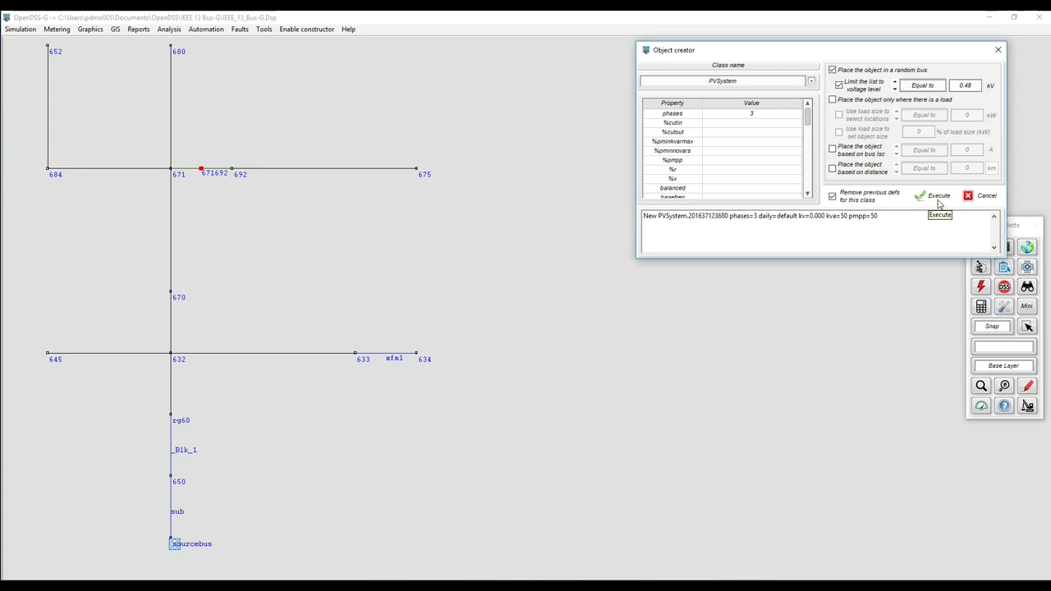
left_click(928, 85)
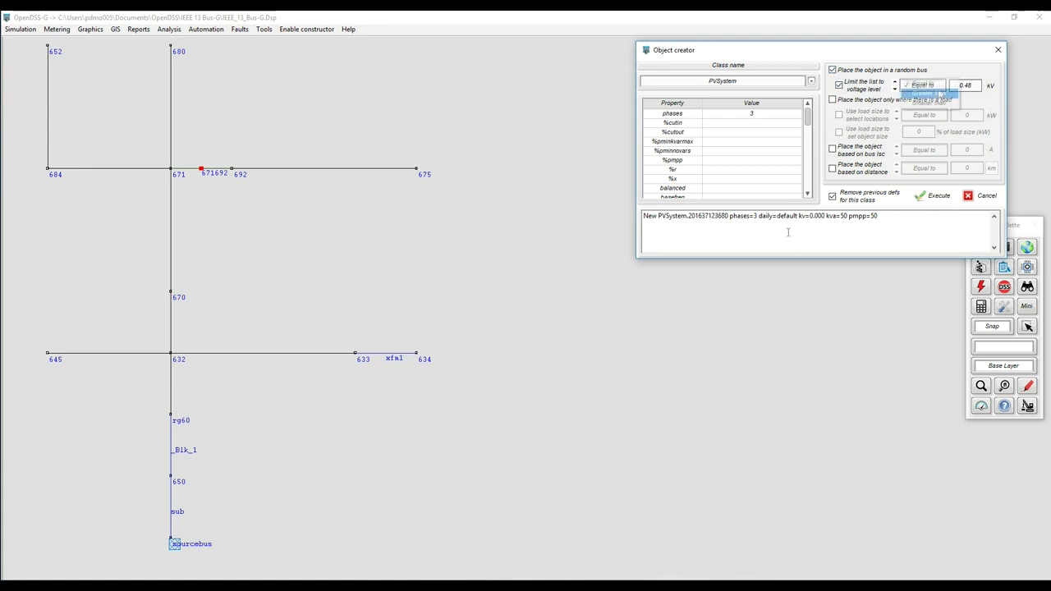
left_click(937, 106)
left_click(922, 196)
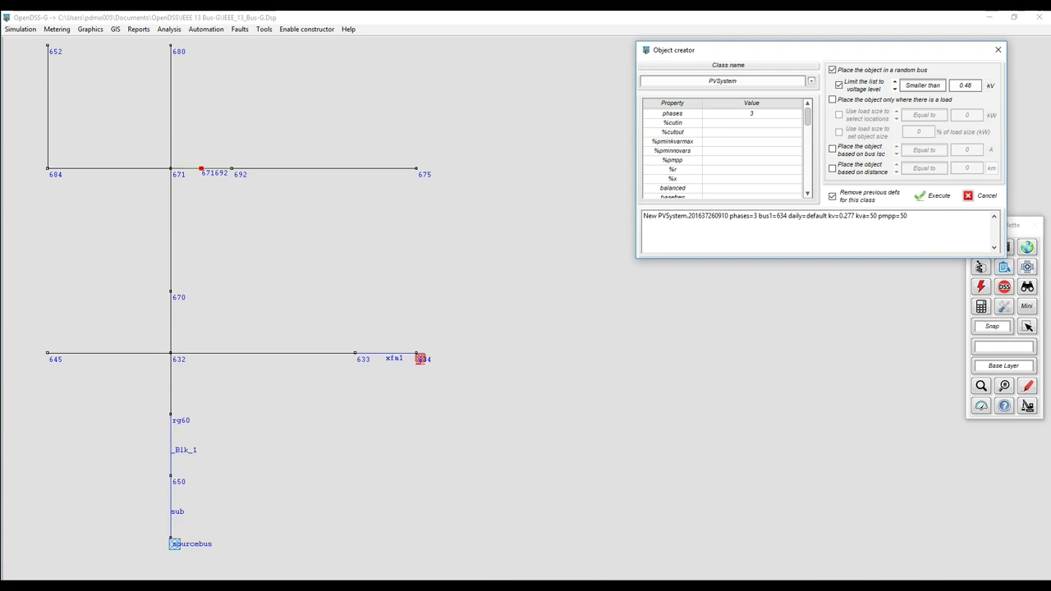
Place PV systems only at loads, first under 100 kW and then under 120 kW.
left_click(683, 315)
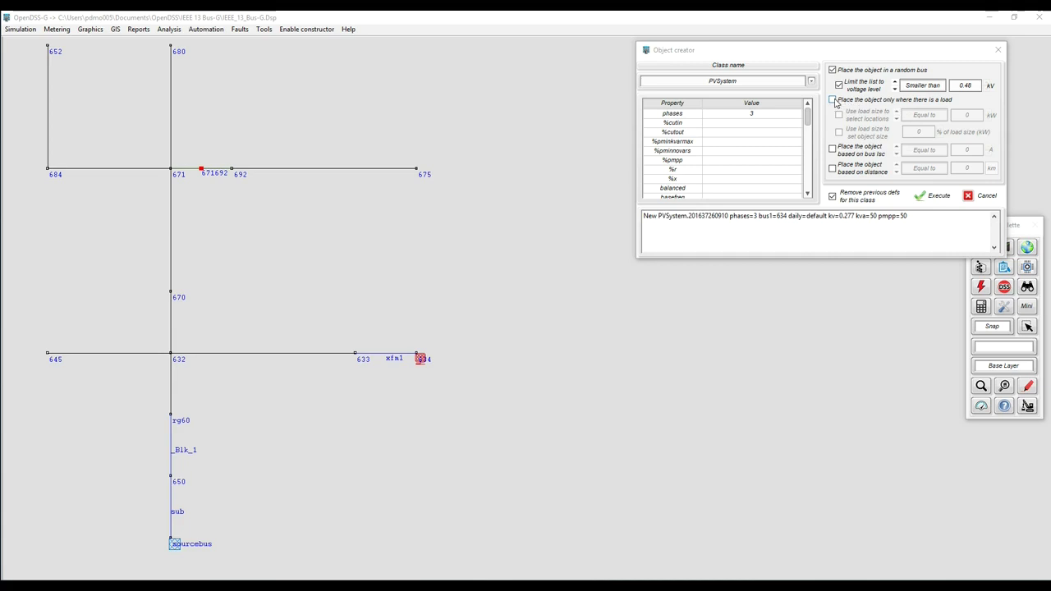
left_click(834, 100)
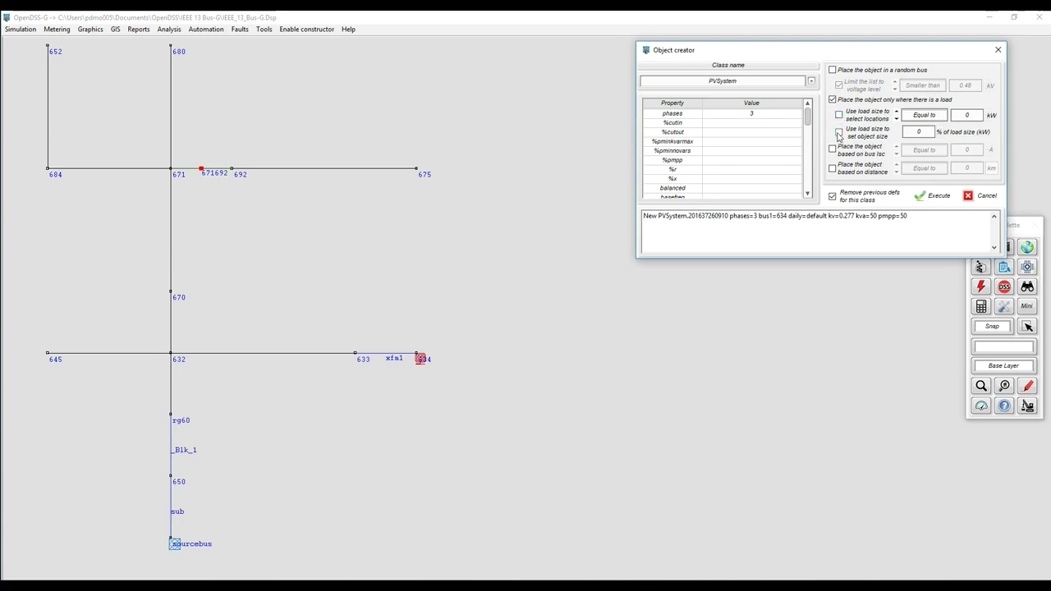
left_click(938, 119)
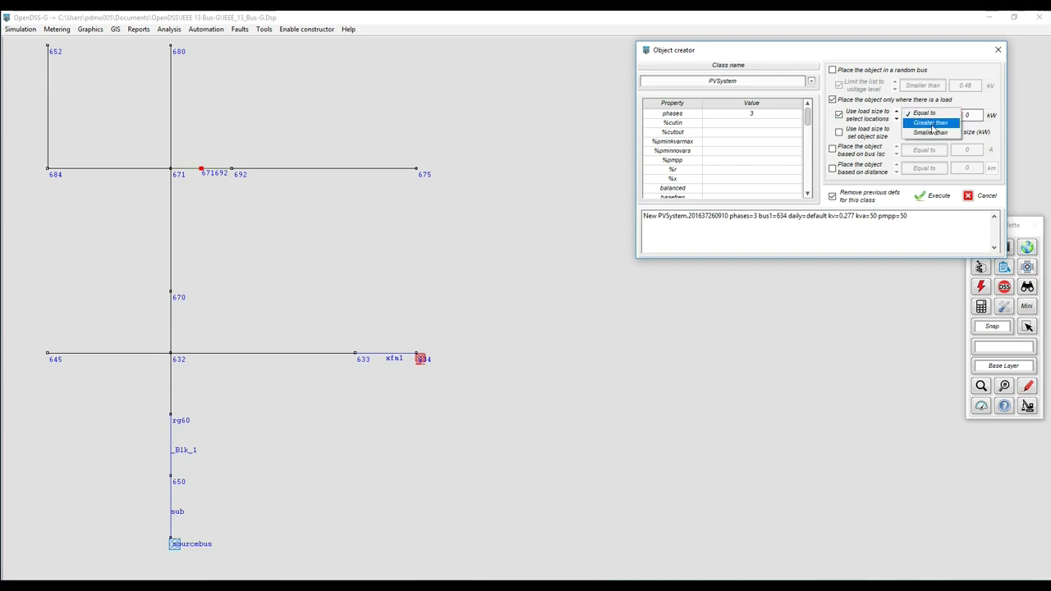
left_click(934, 123)
double_click(973, 117)
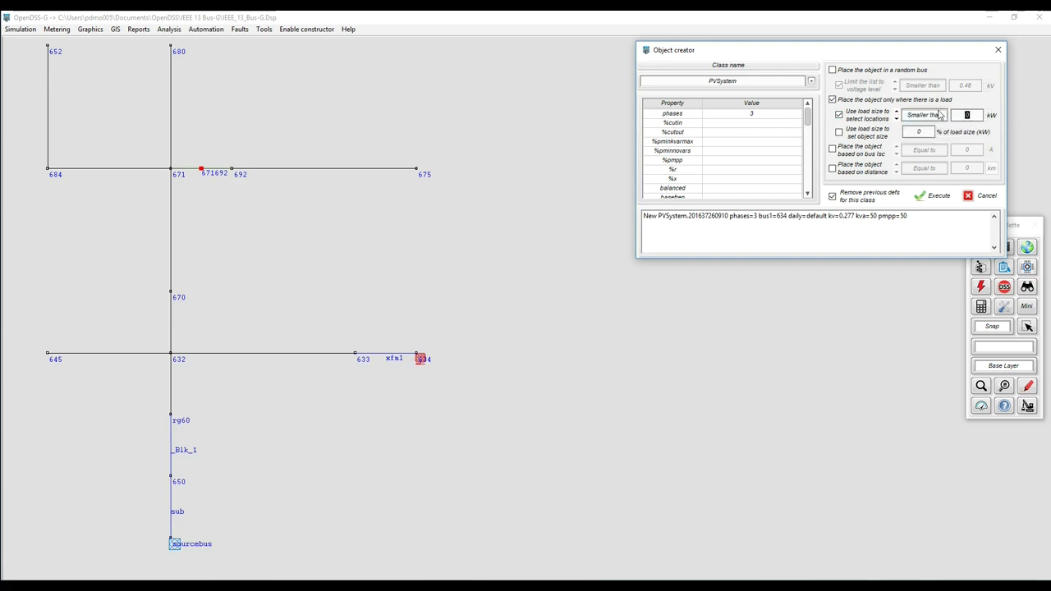
type("100")
left_click(942, 201)
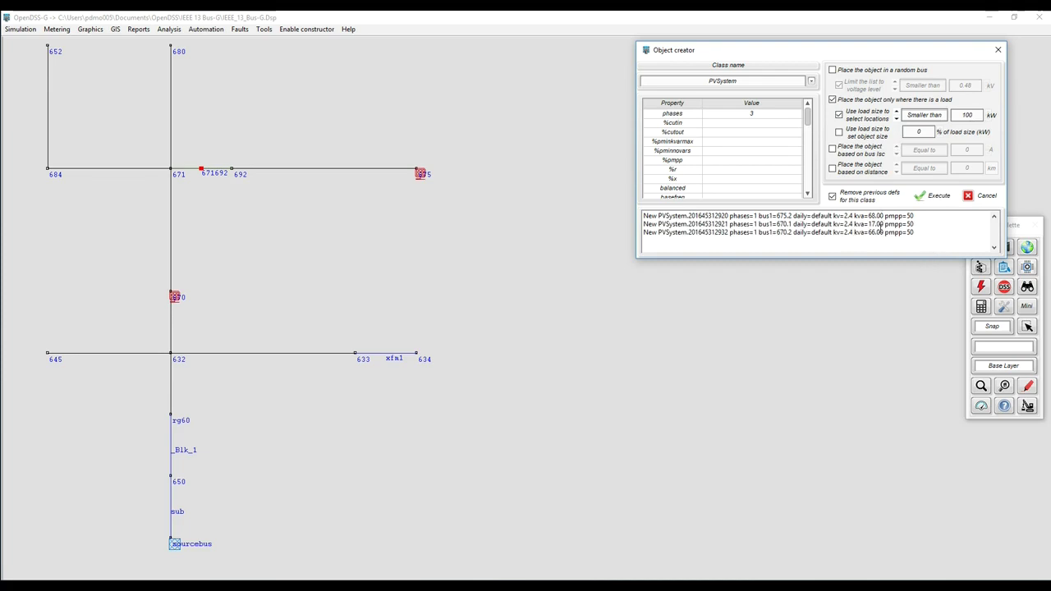
double_click(969, 115)
left_click(936, 197)
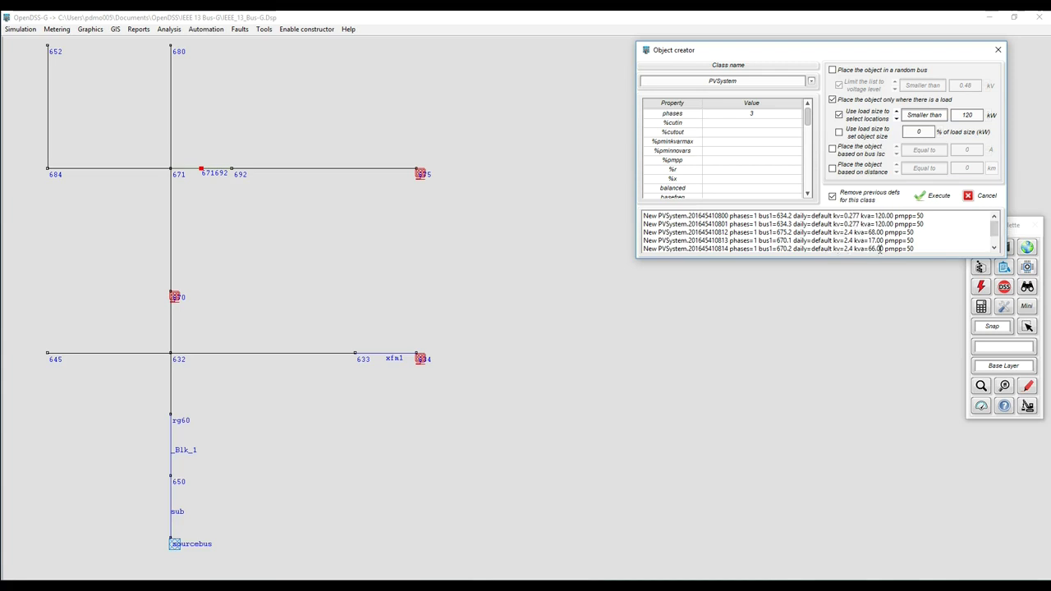
Try load-size filters greater than and equal to 120 kW, then return to smaller than 120 kW.
left_click(934, 116)
left_click(932, 105)
left_click(931, 198)
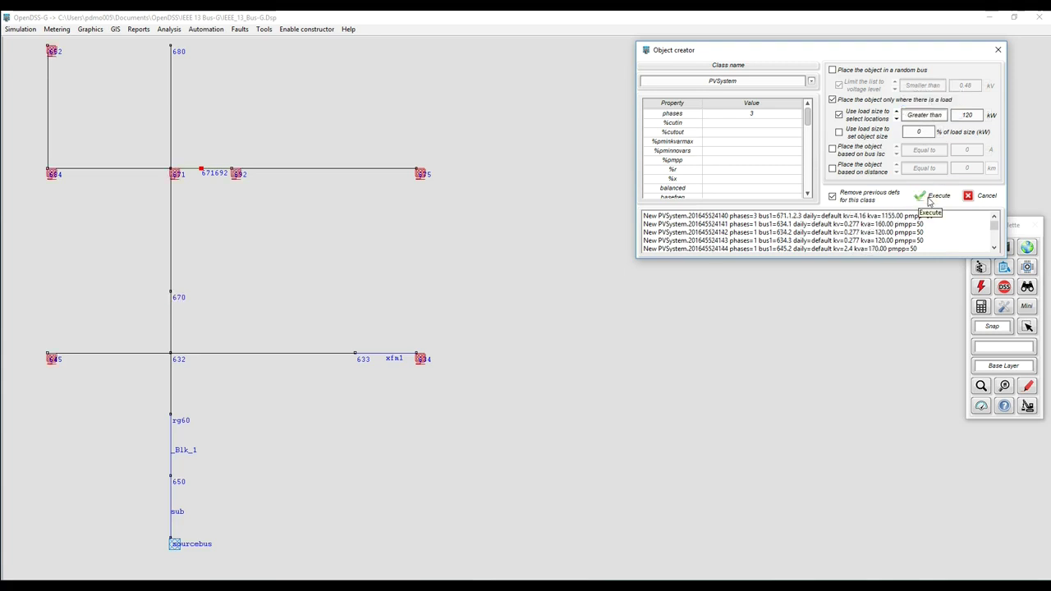
left_click(921, 119)
left_click(924, 100)
left_click(934, 197)
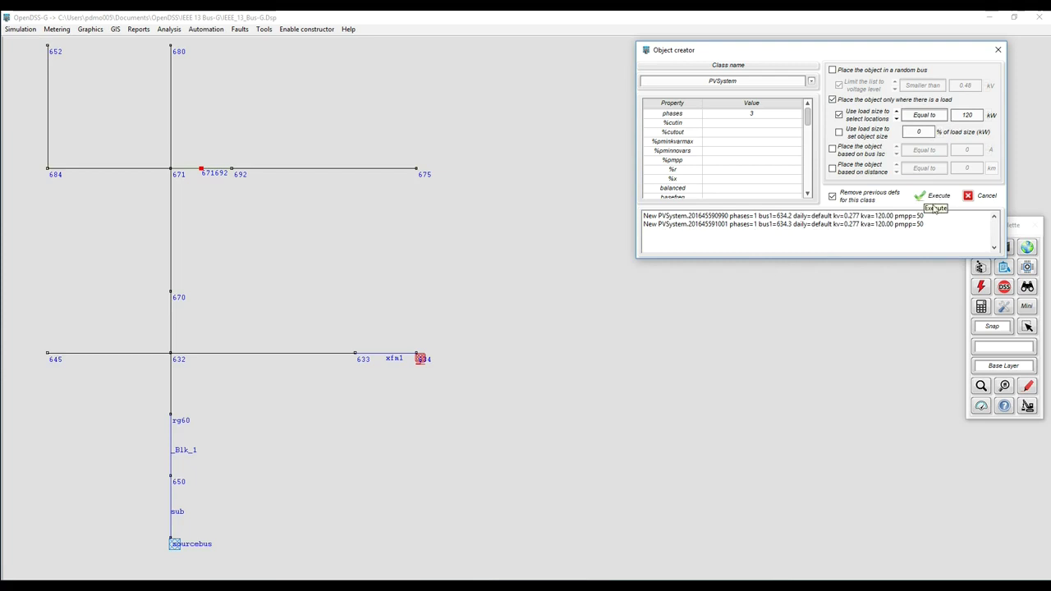
left_click(926, 116)
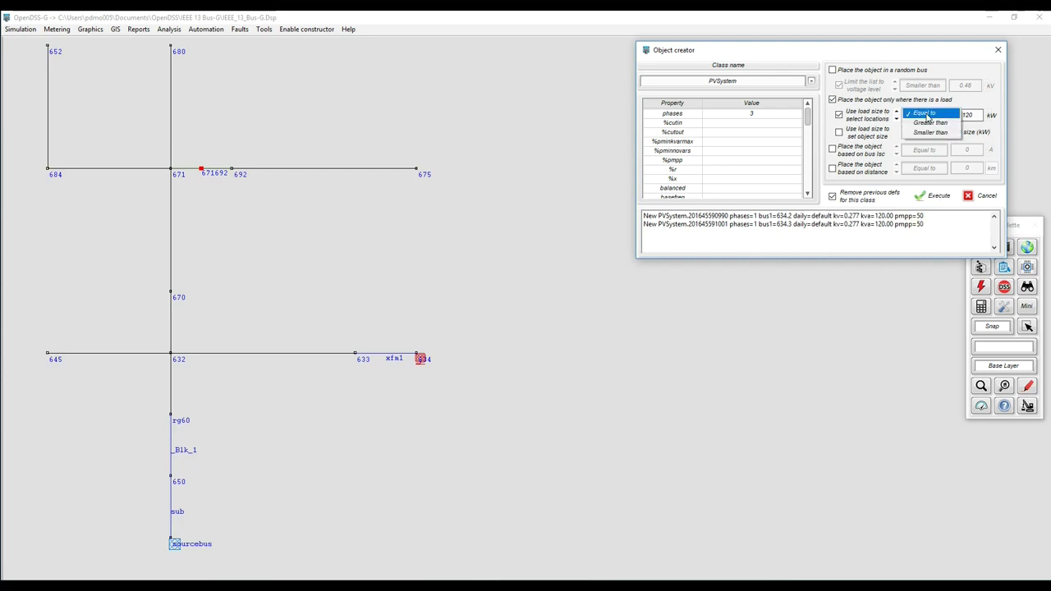
left_click(931, 134)
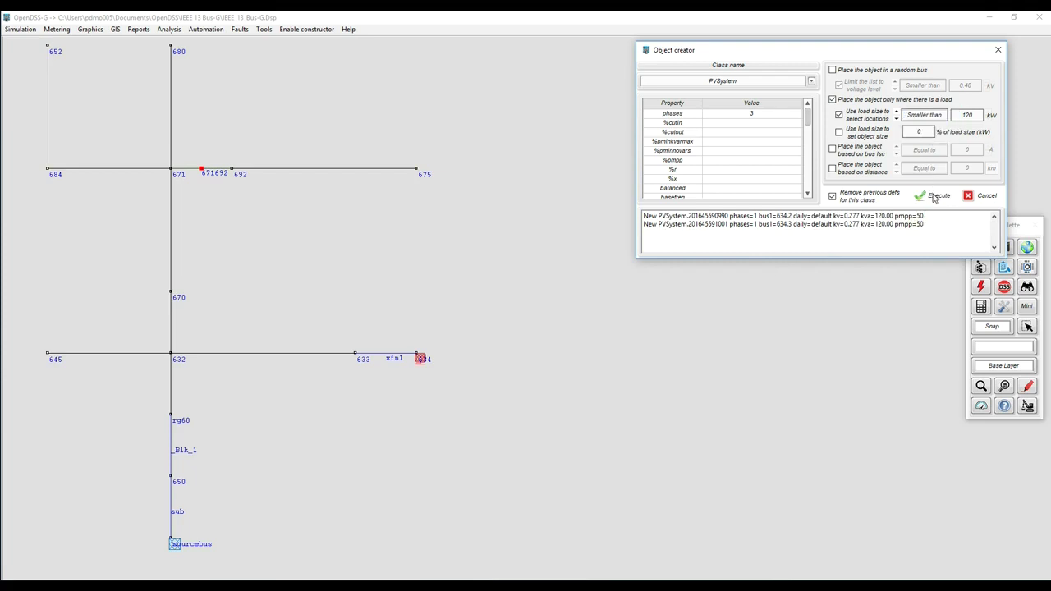
left_click(934, 198)
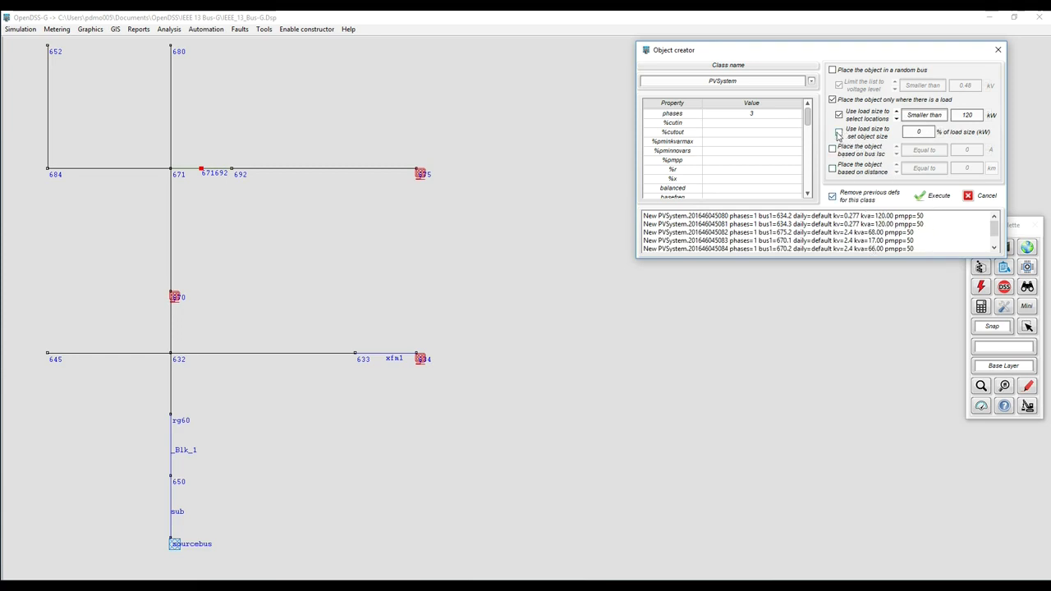
Size each PV system at 50% of its load and check the resulting kva values.
left_click(837, 134)
key("Tab")
left_click(933, 197)
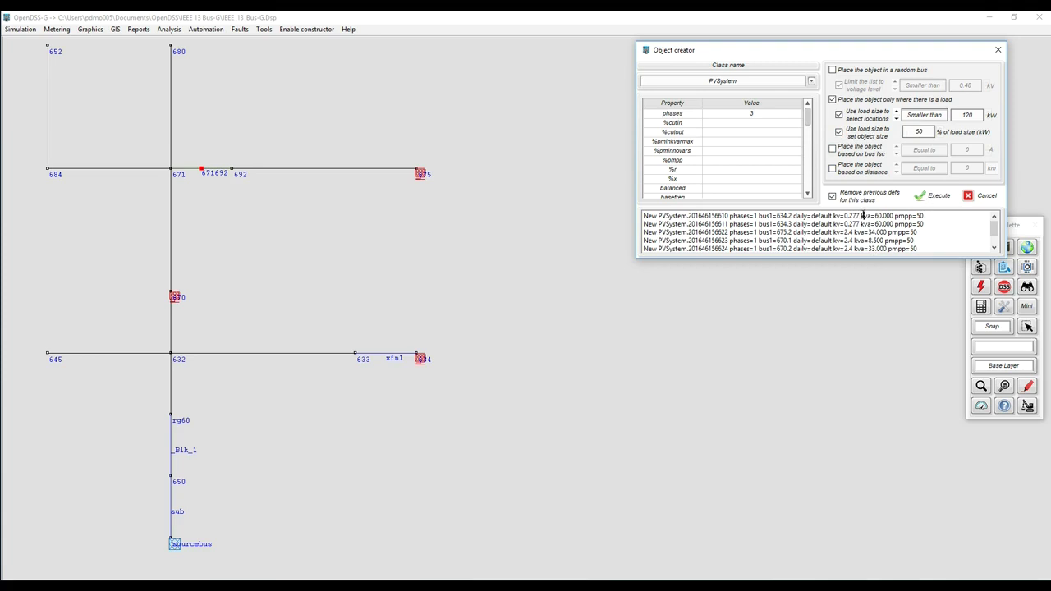
left_click_drag(862, 216, 889, 241)
left_click(933, 239)
left_click(833, 149)
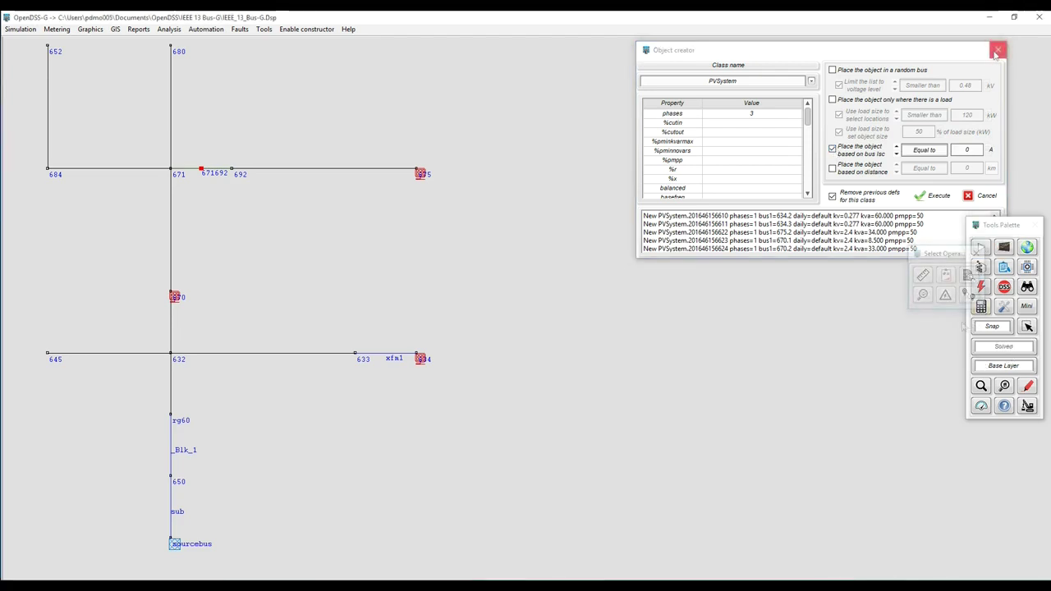
left_click(982, 307)
Solve the feeder power flow and run a fault study showing each bus's short-circuit current.
left_click(981, 267)
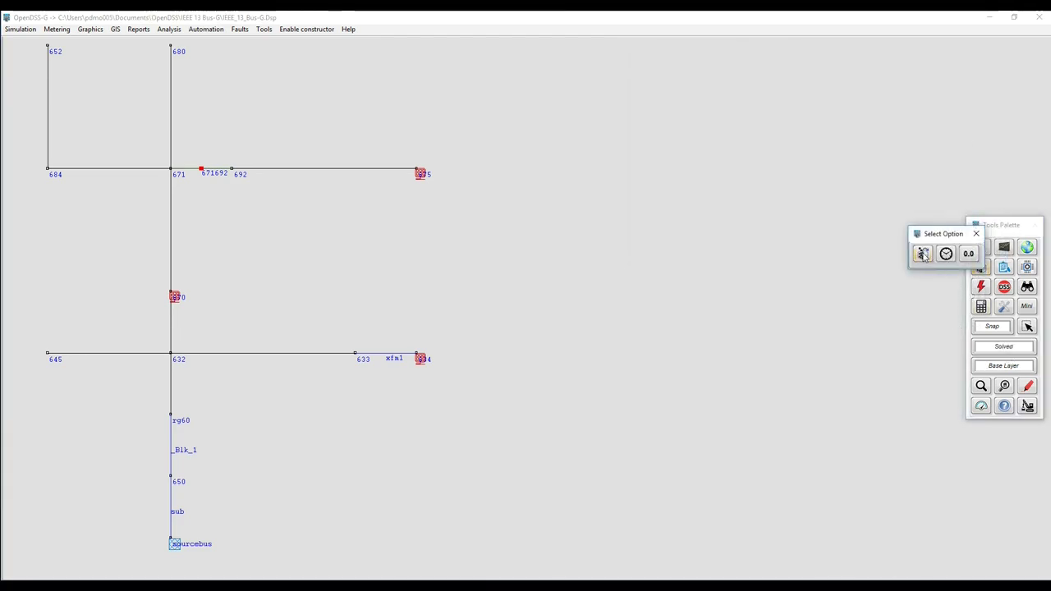
left_click(923, 255)
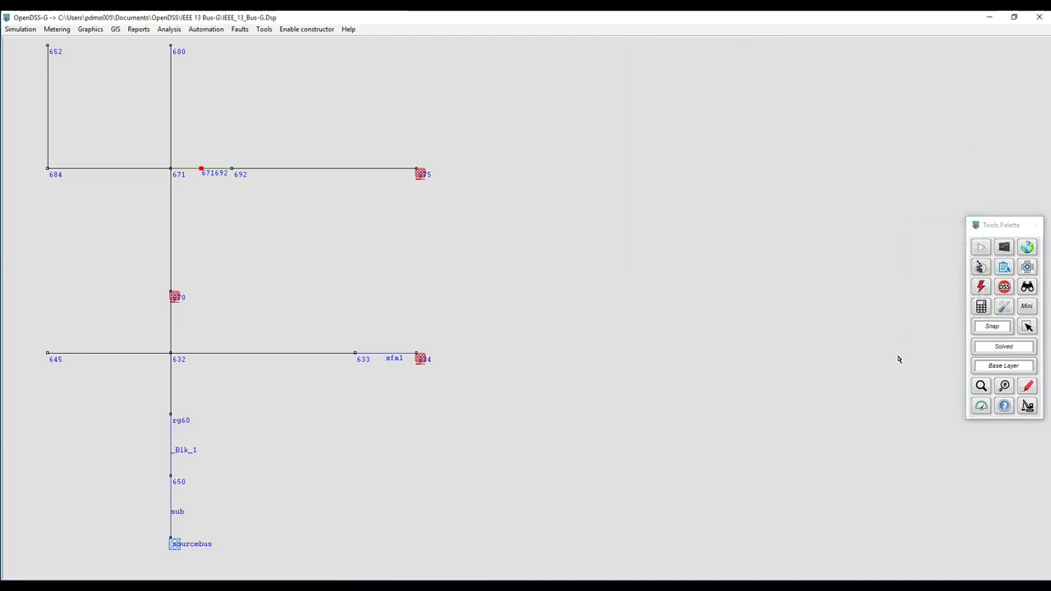
left_click(981, 307)
left_click(945, 296)
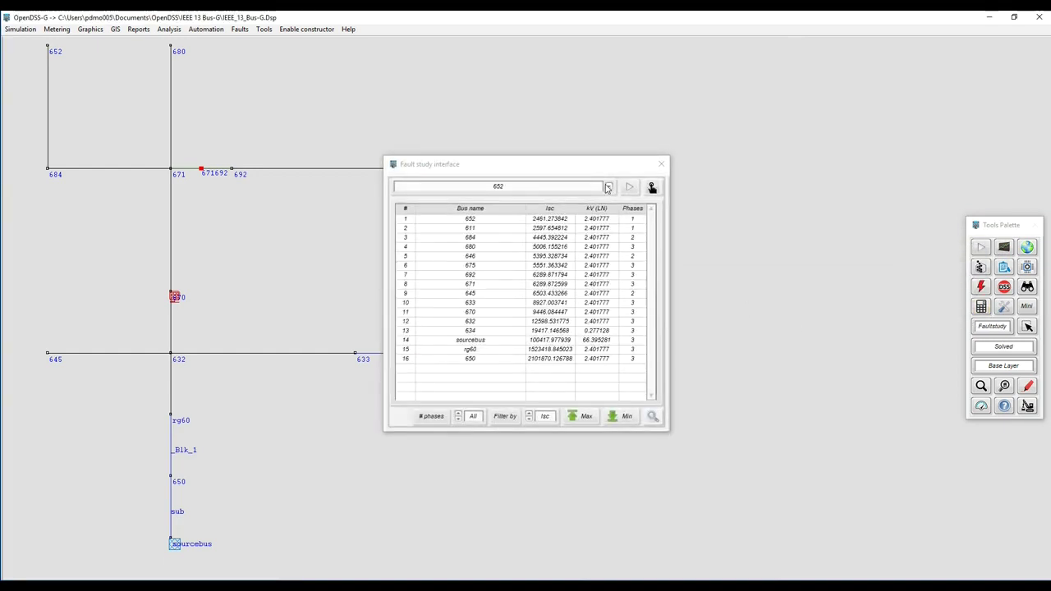
left_click_drag(584, 169, 625, 223)
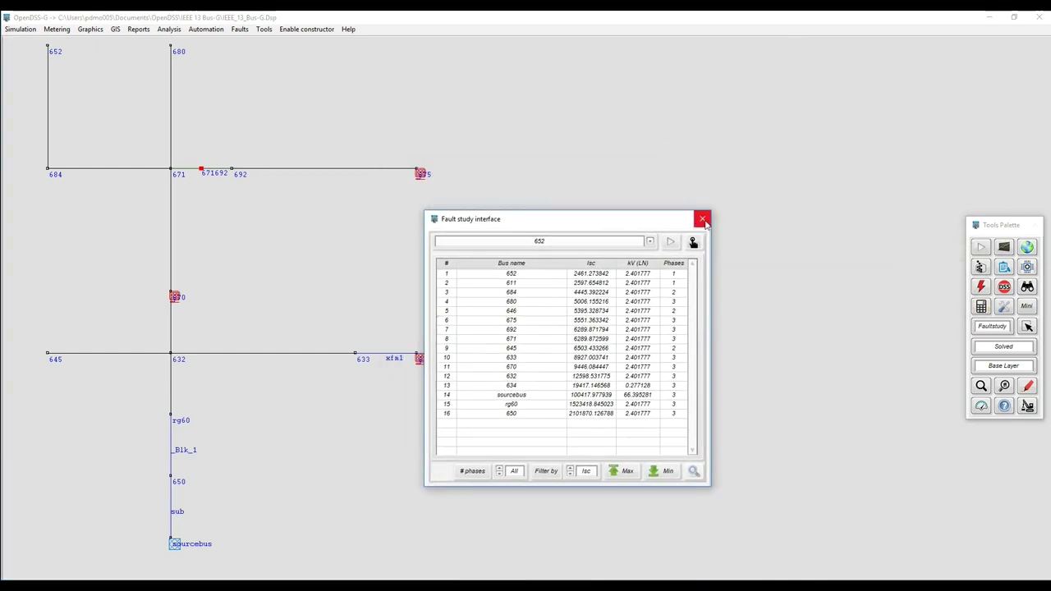
left_click_drag(662, 225, 696, 282)
left_click(1026, 267)
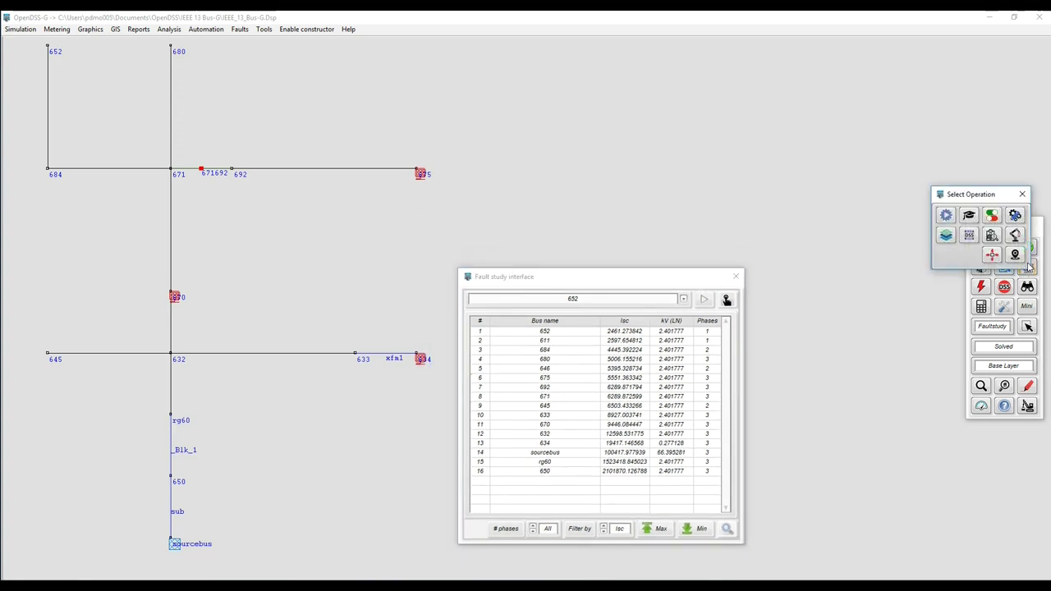
left_click(1016, 236)
Place PV systems at buses with Isc greater than bus 633's 6289.87 A.
left_click_drag(580, 199, 832, 53)
left_click(793, 147)
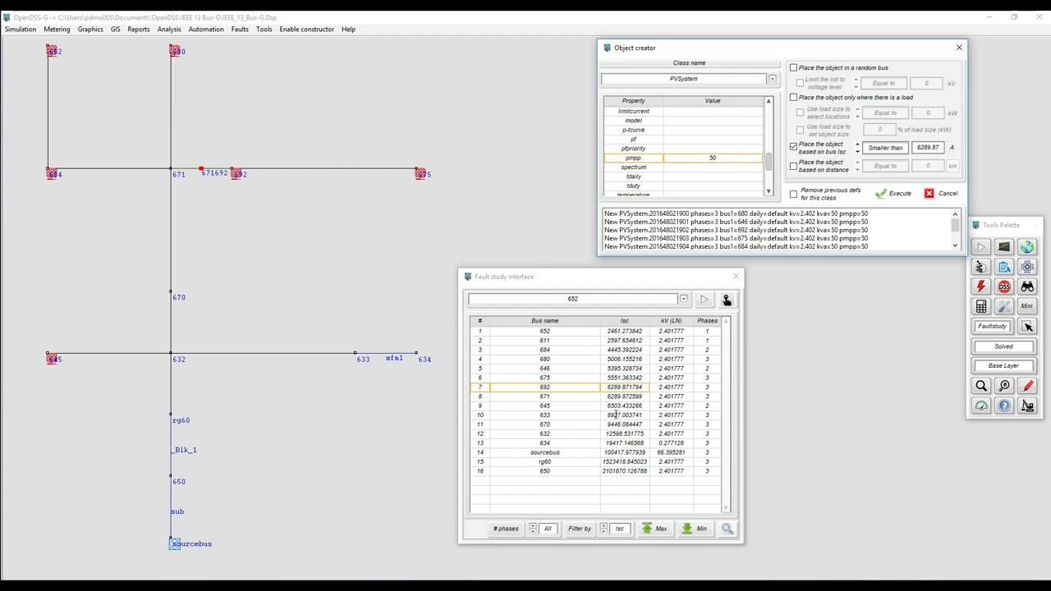
left_click_drag(608, 415, 646, 416)
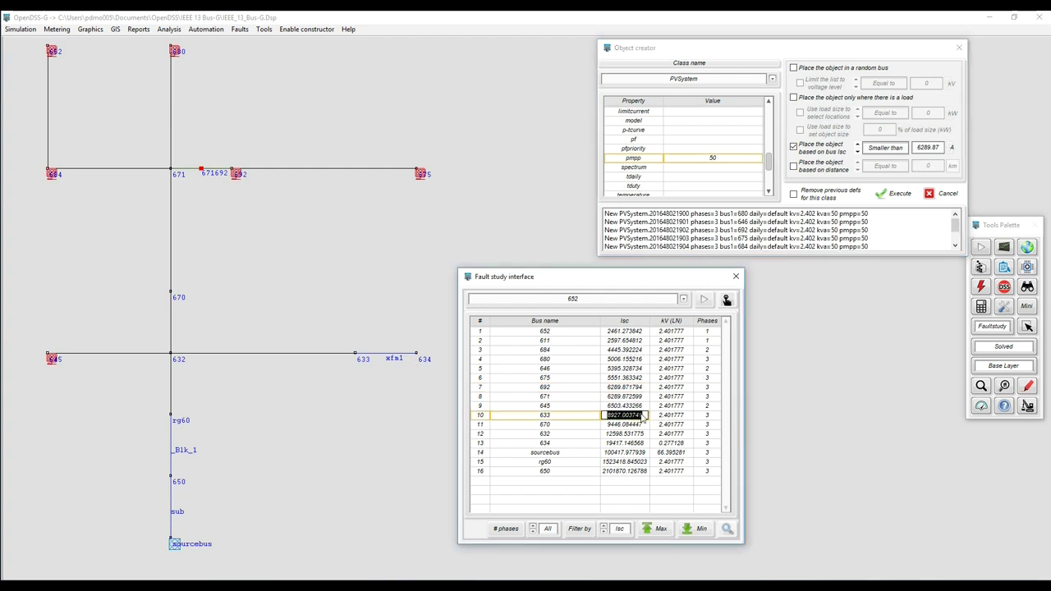
left_click(647, 416)
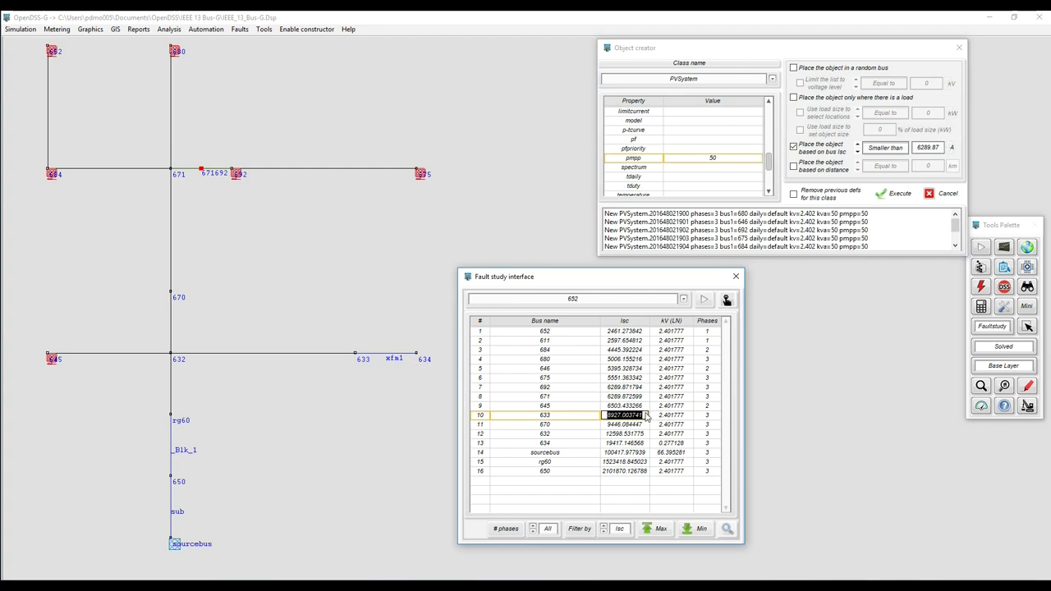
left_click(885, 148)
left_click(891, 133)
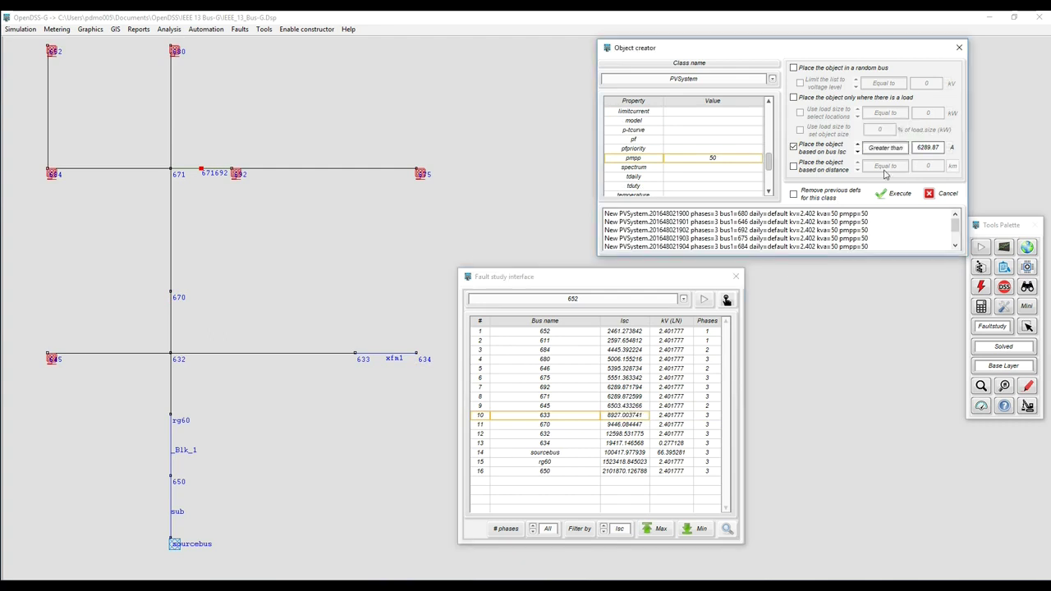
left_click(900, 195)
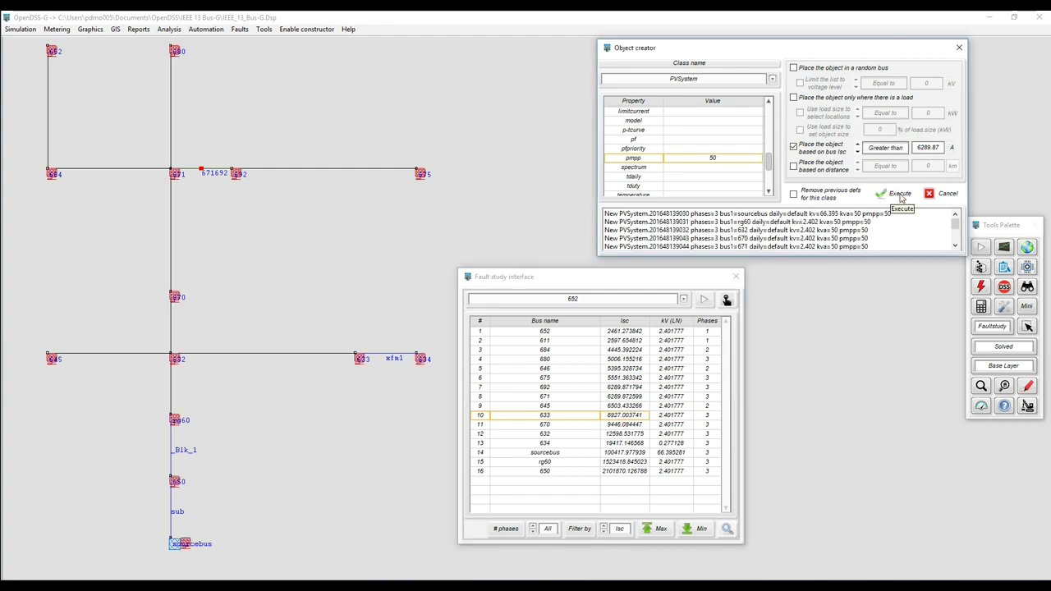
Replace earlier PV systems and place new ones at buses with Isc below 6289.87 A.
left_click(793, 194)
left_click(891, 196)
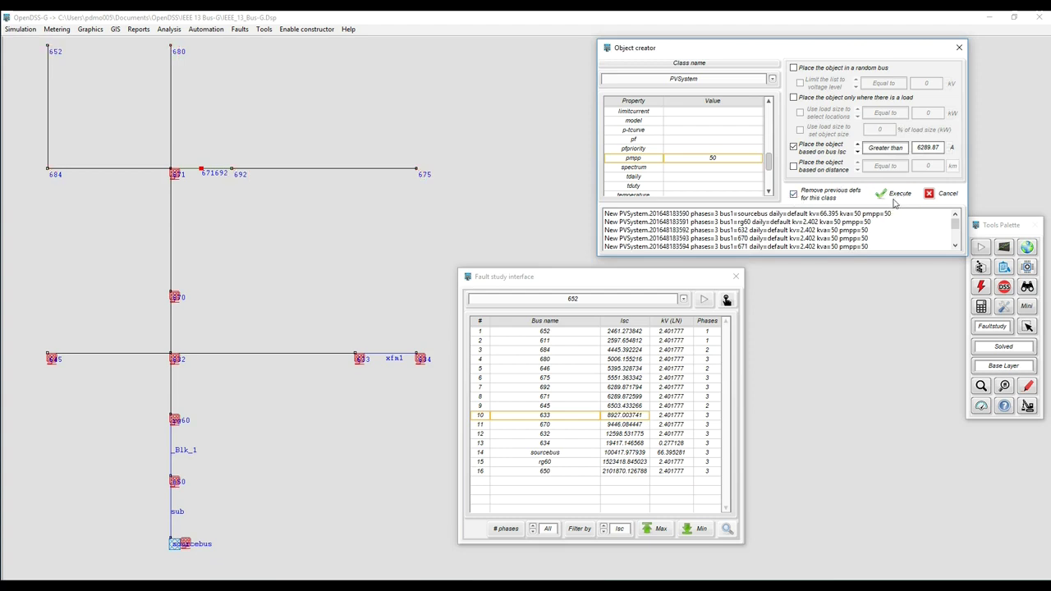
left_click(887, 150)
left_click(888, 155)
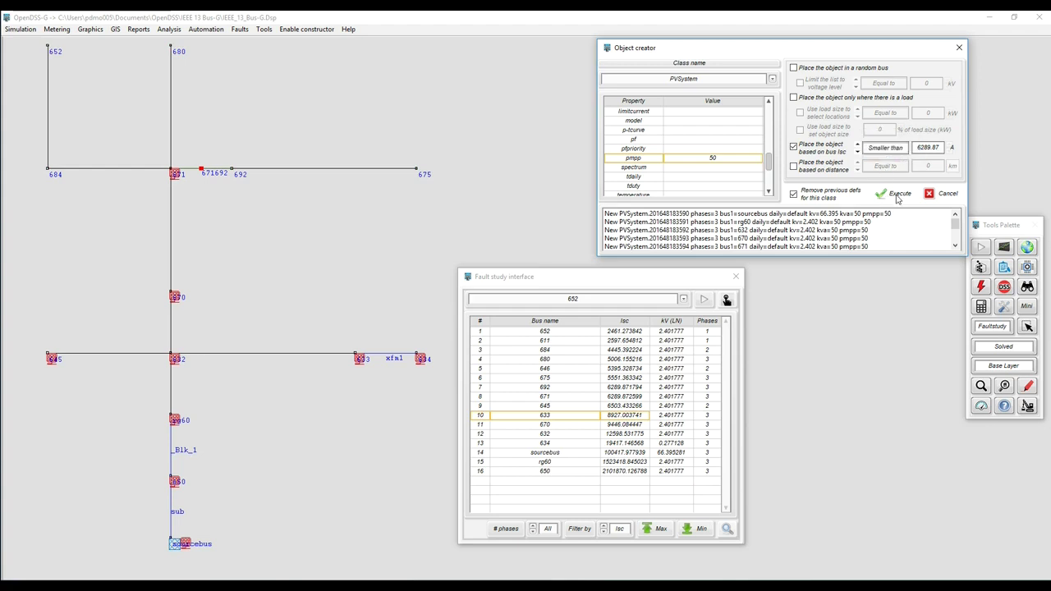
left_click(898, 197)
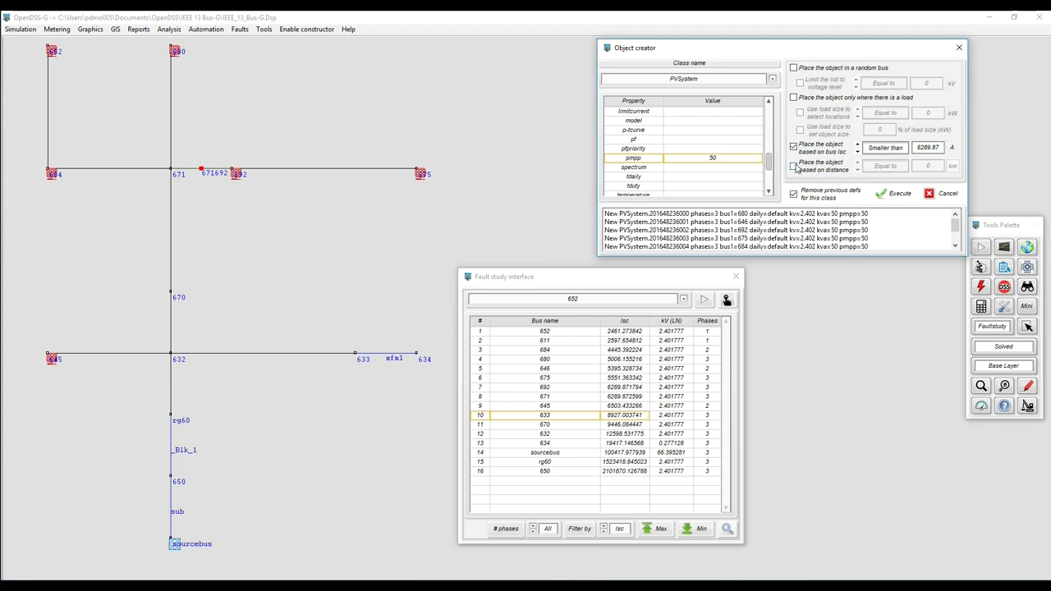
Close the fault study results and switch PV placement to distance-based.
left_click(735, 276)
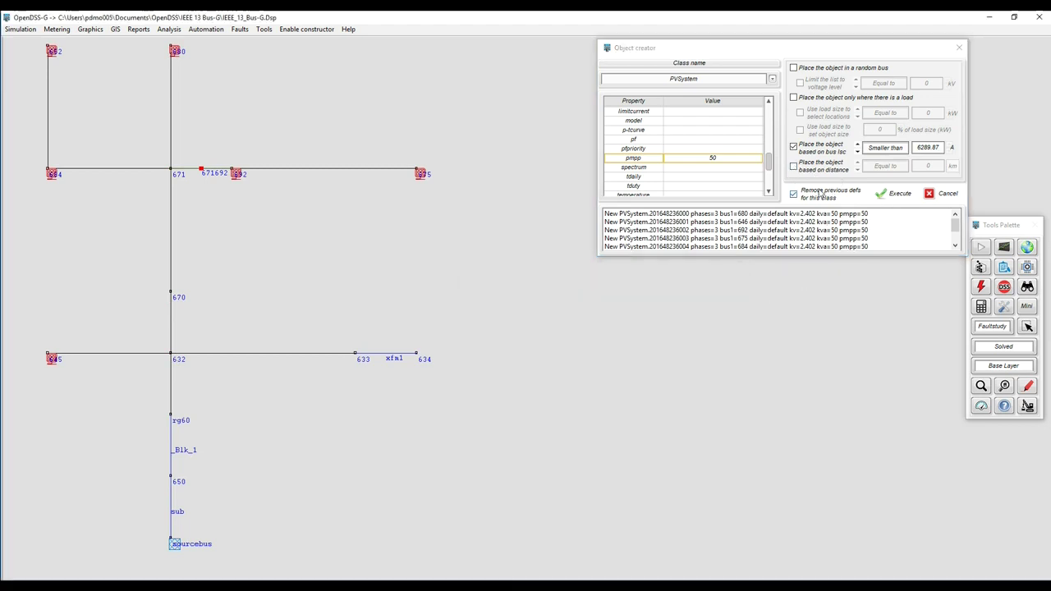
left_click(794, 196)
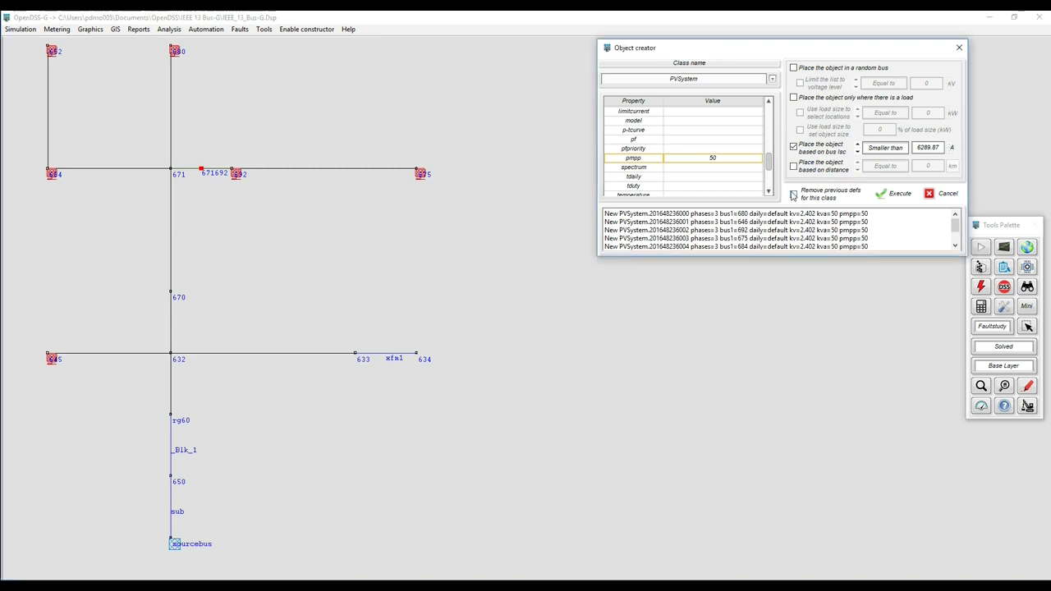
left_click(794, 166)
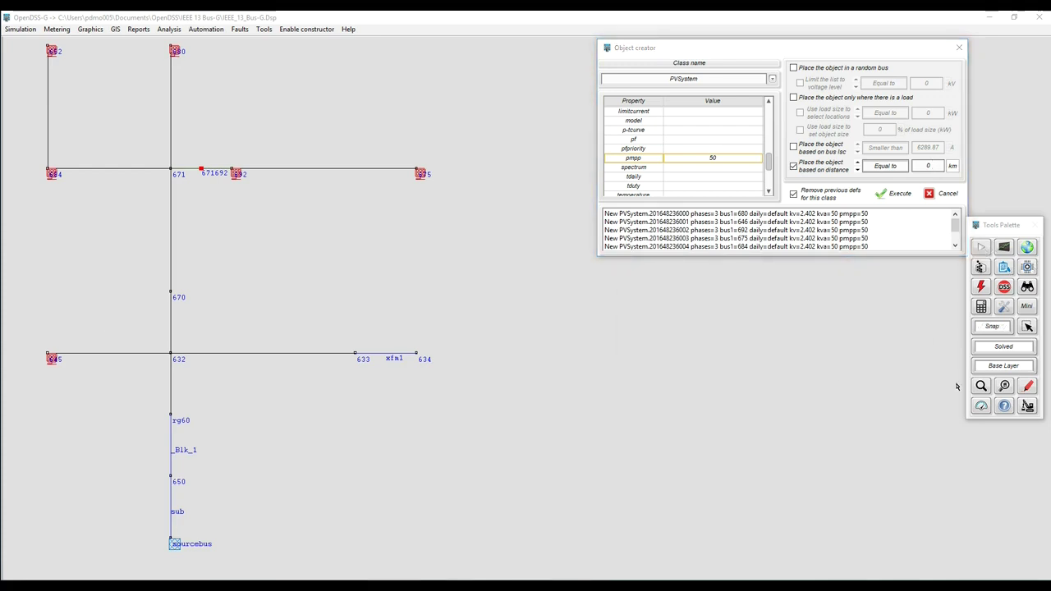
Create the 'Feederhead' energy meter on Transformer sub and solve the circuit, reading 2879.94 kWh.
left_click(982, 409)
left_click(947, 373)
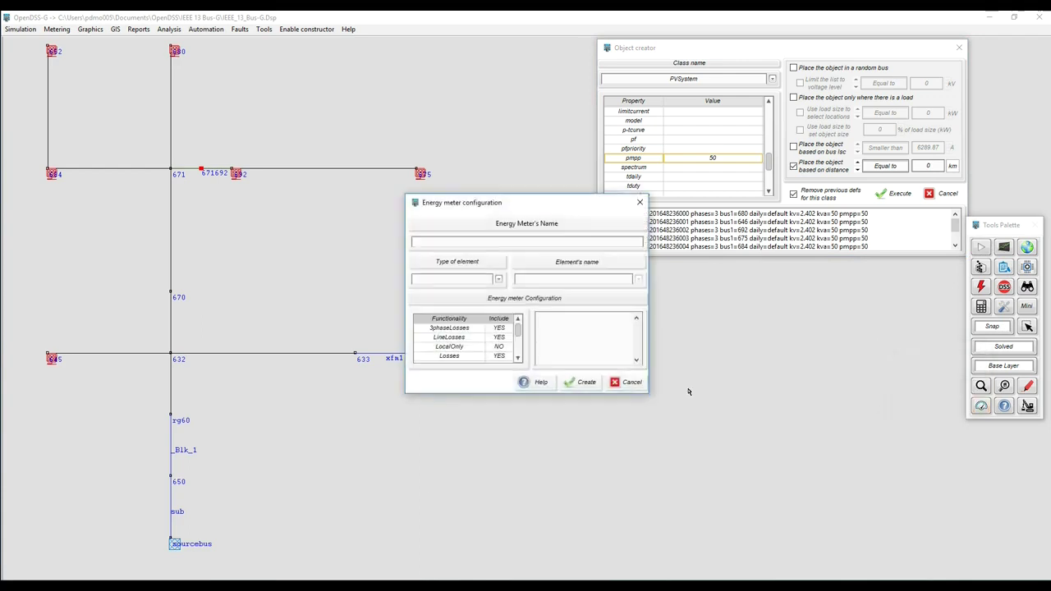
left_click_drag(494, 198, 692, 352)
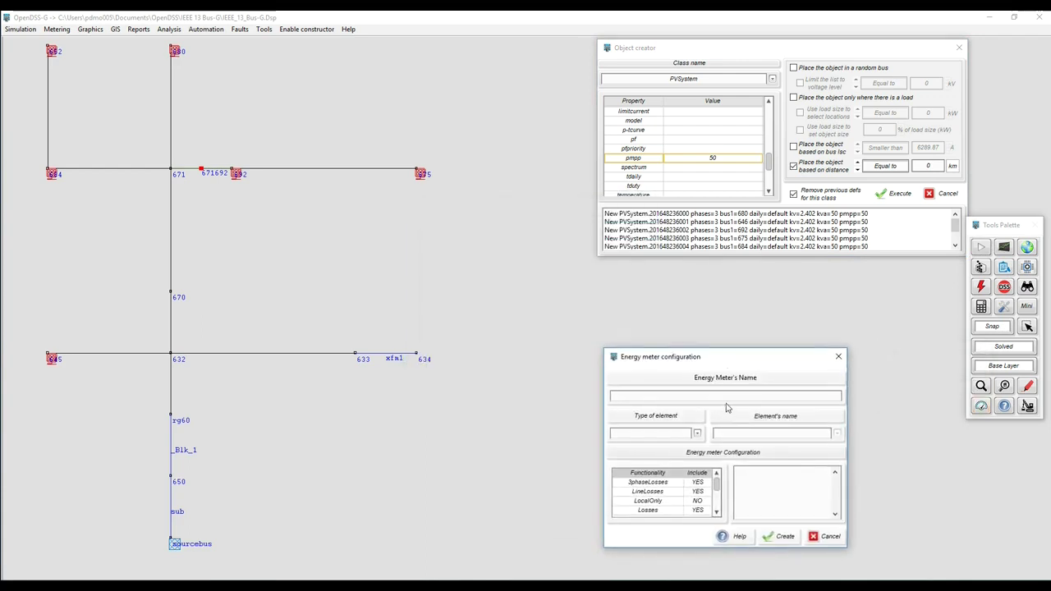
type("Feederhead")
type("Transformer")
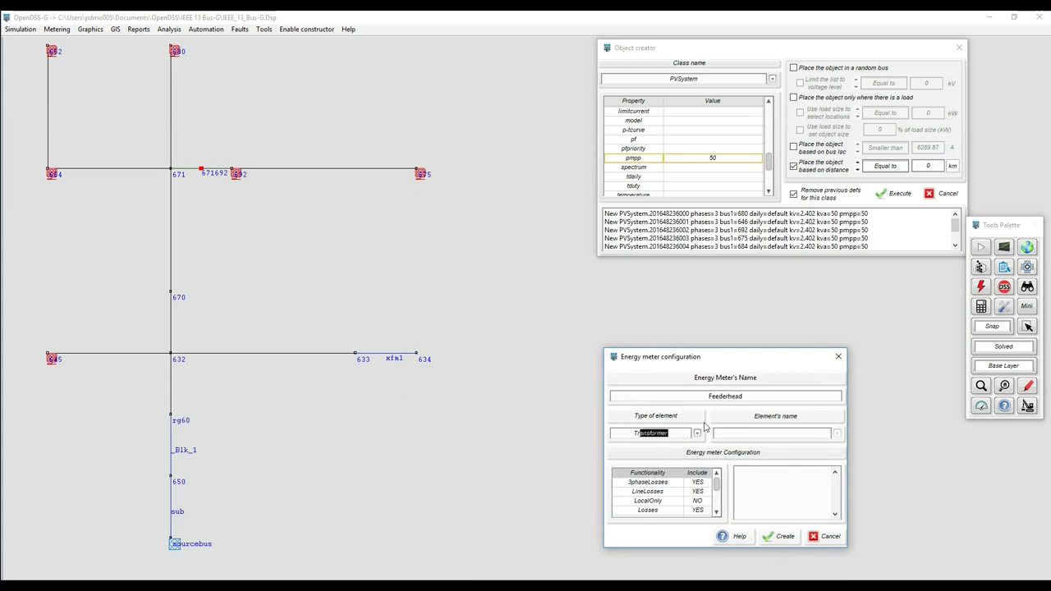
key("Return")
left_click(787, 537)
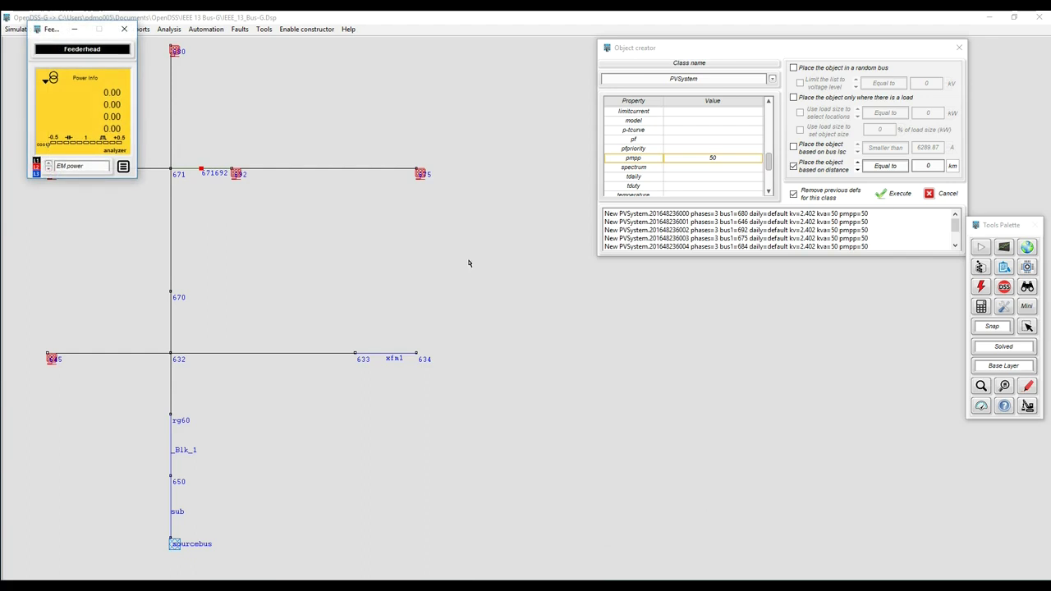
left_click(986, 247)
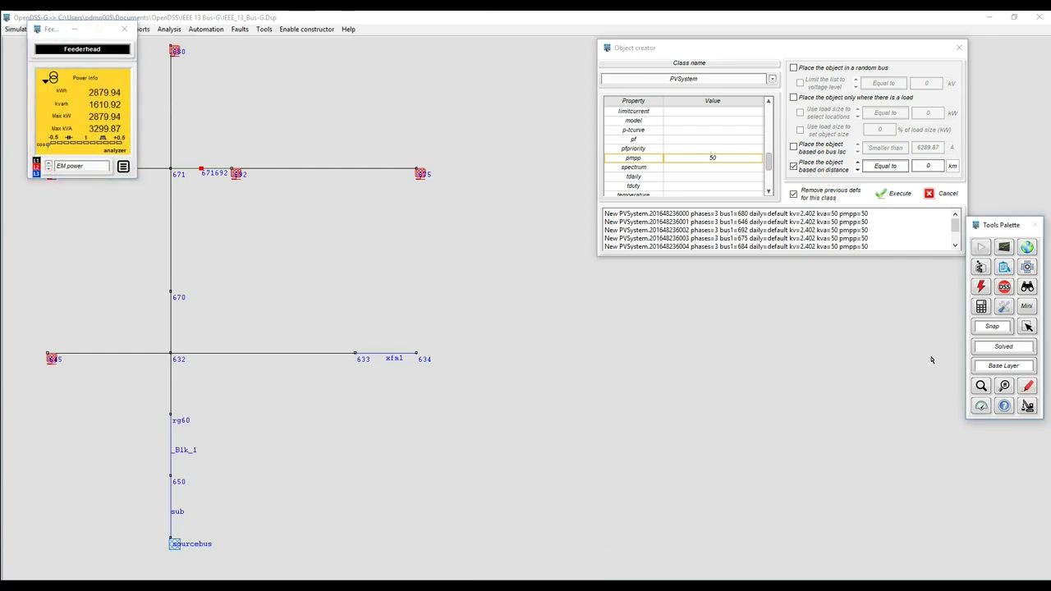
Move the meter readout aside and open the Path finder tool.
left_click_drag(50, 30, 492, 38)
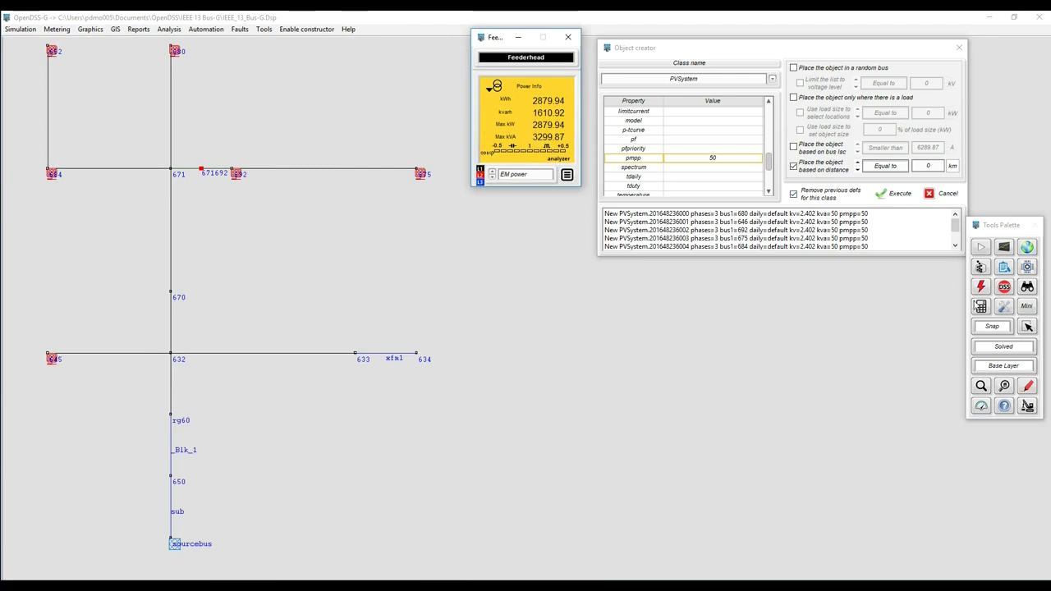
left_click(978, 305)
left_click(969, 295)
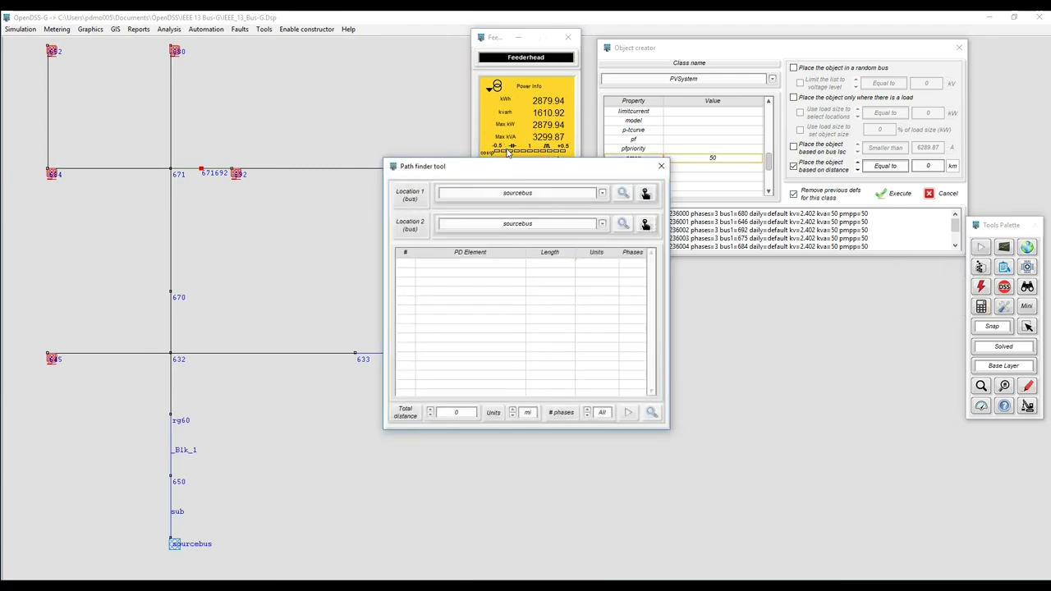
Trace the path from sourcebus to bus 680 (0.946 mi) and set the distance unit to miles.
left_click_drag(519, 172, 773, 293)
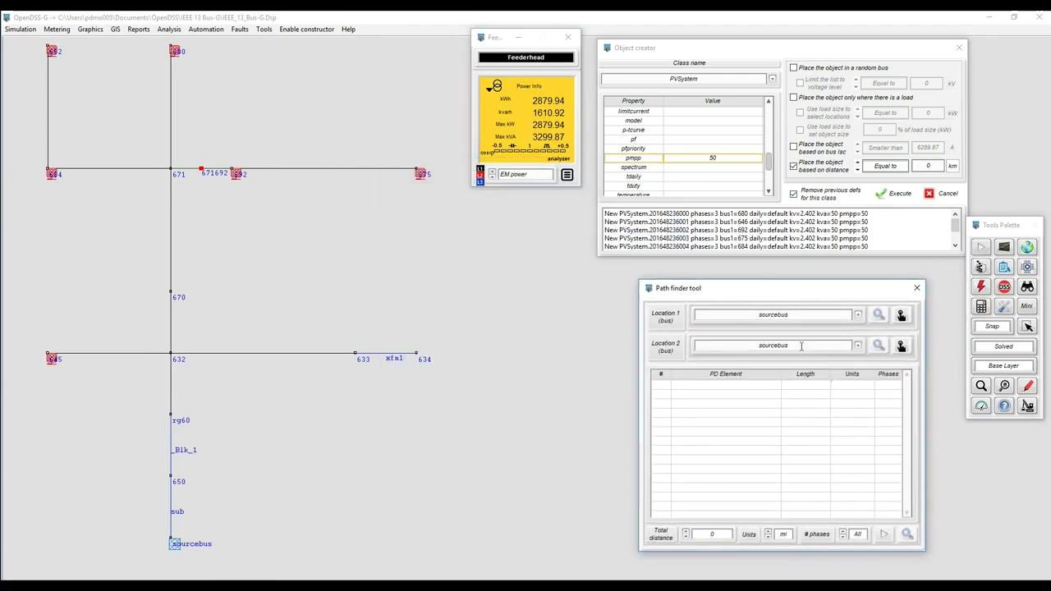
type("680")
left_click(885, 535)
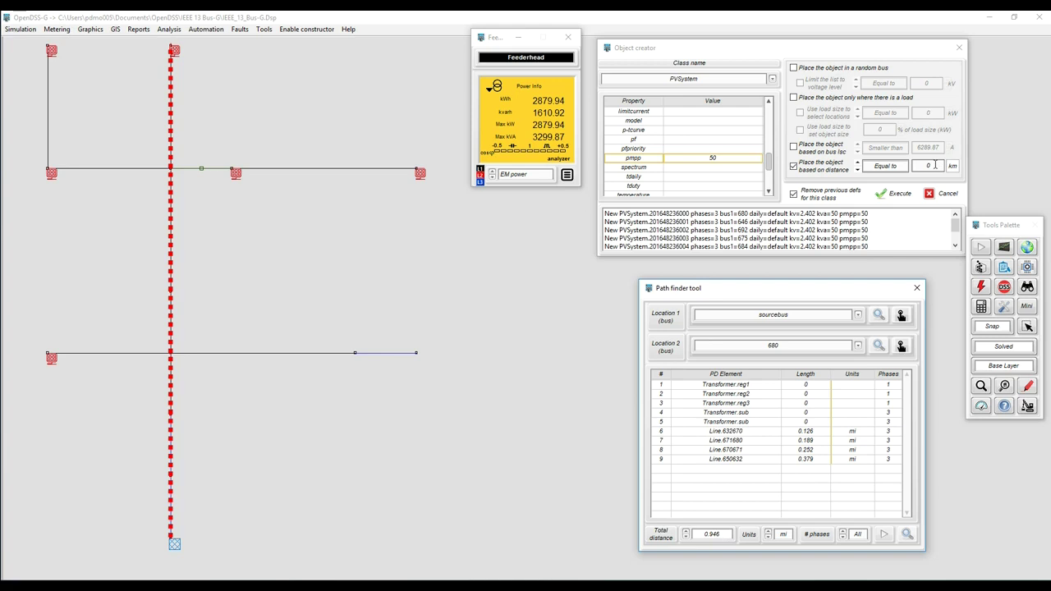
left_click(953, 167)
left_click(959, 156)
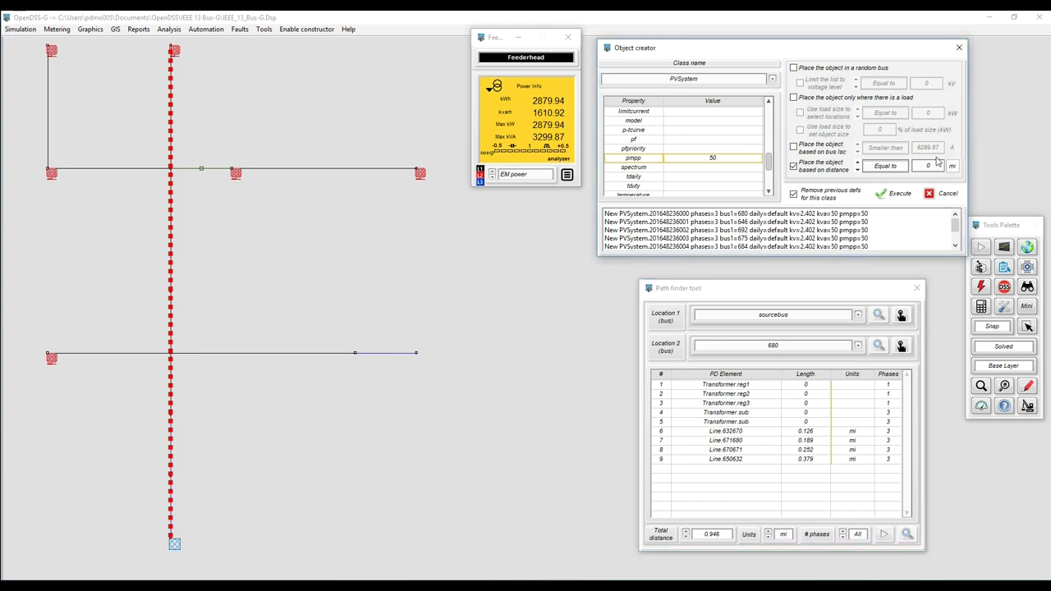
Try distance placement at exactly 0.7 mi (no matching bus), then greater than 0.9 mi.
double_click(930, 165)
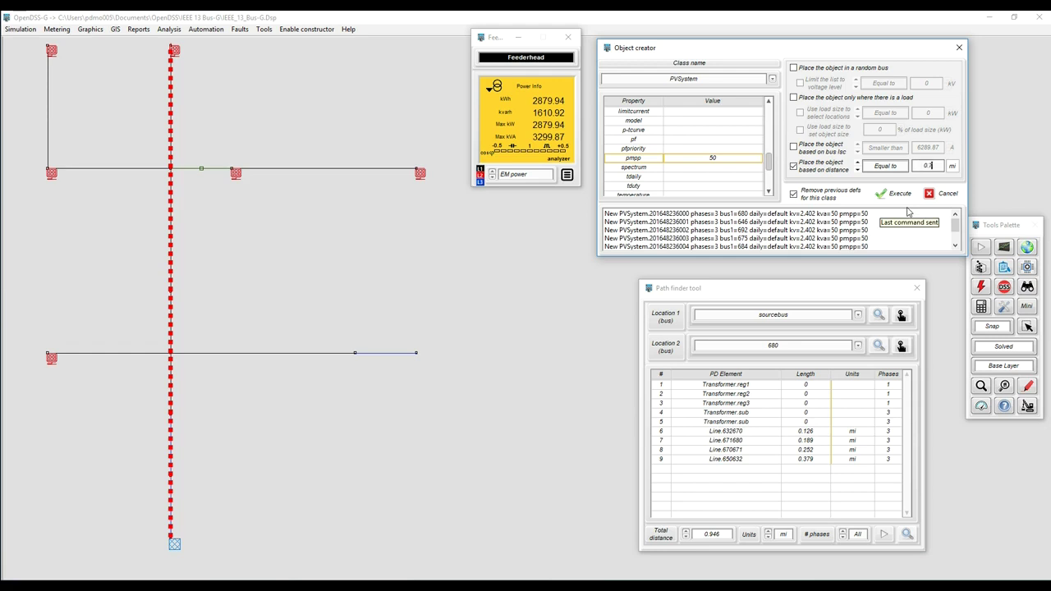
type("0.7")
left_click(899, 197)
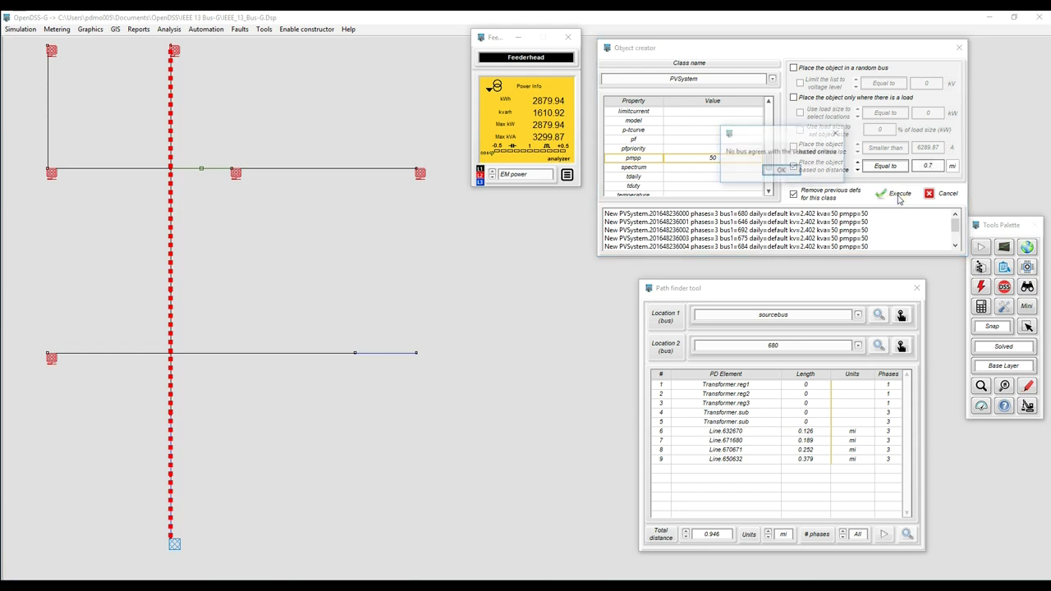
key("Return")
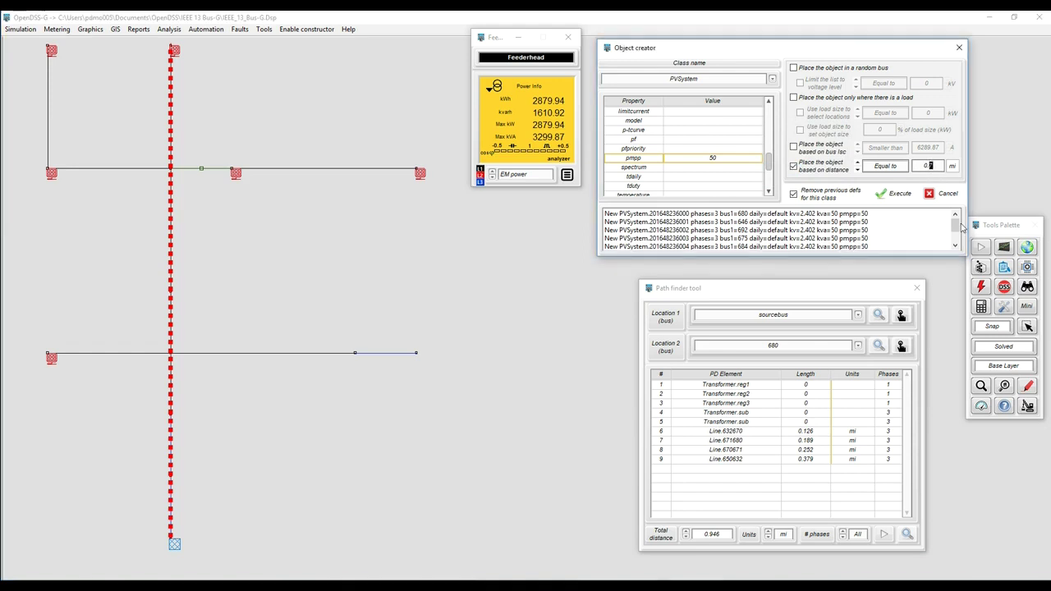
key("BackSpace")
type("5")
key("BackSpace")
type("9")
left_click(895, 168)
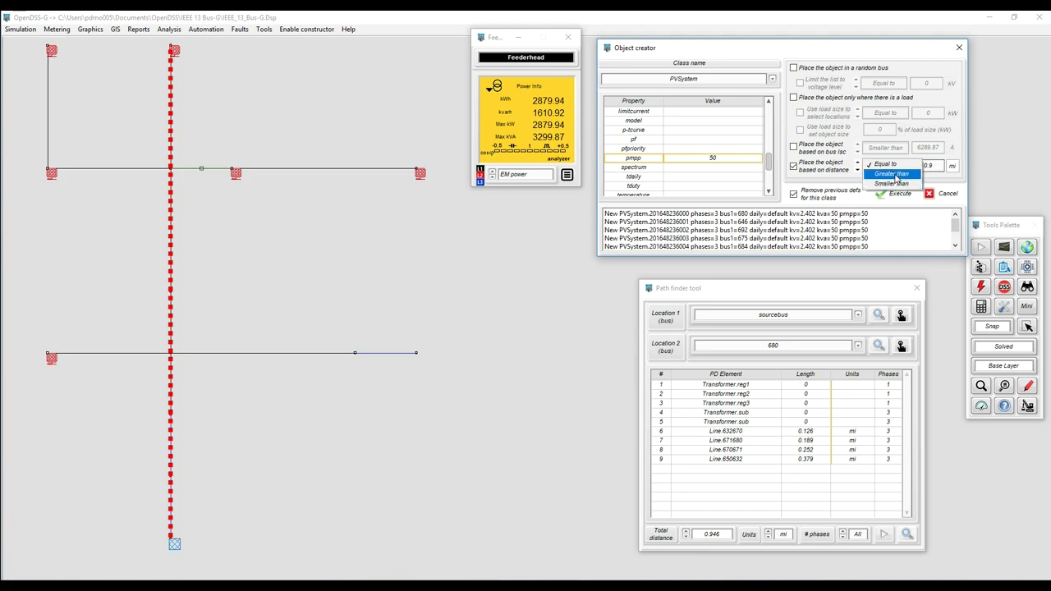
key("Escape")
key("Down")
left_click(904, 195)
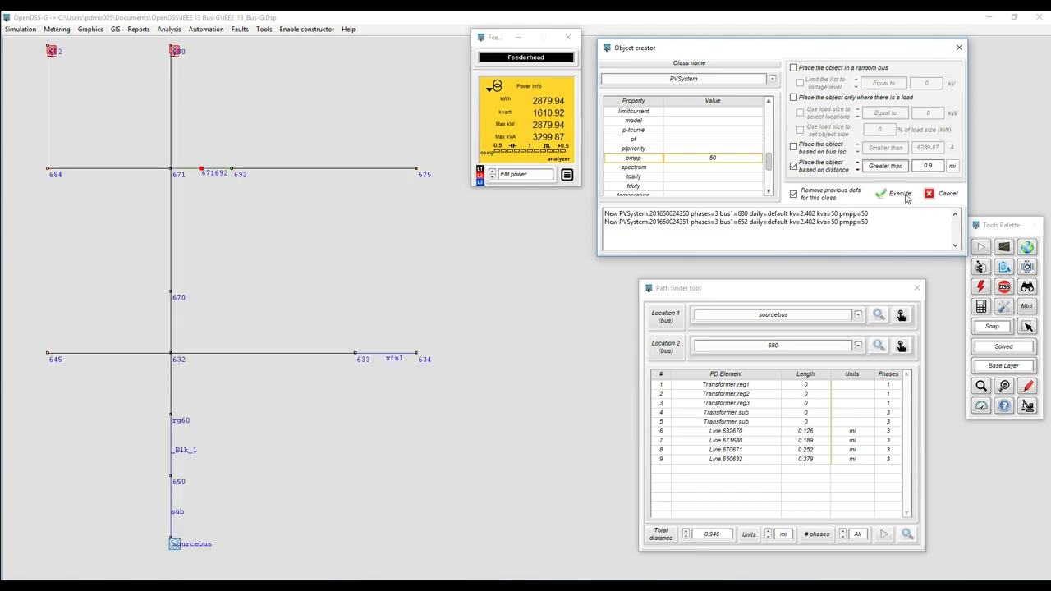
Lower the distance threshold to 0.4 mi and place PV systems beyond it.
left_click(917, 168)
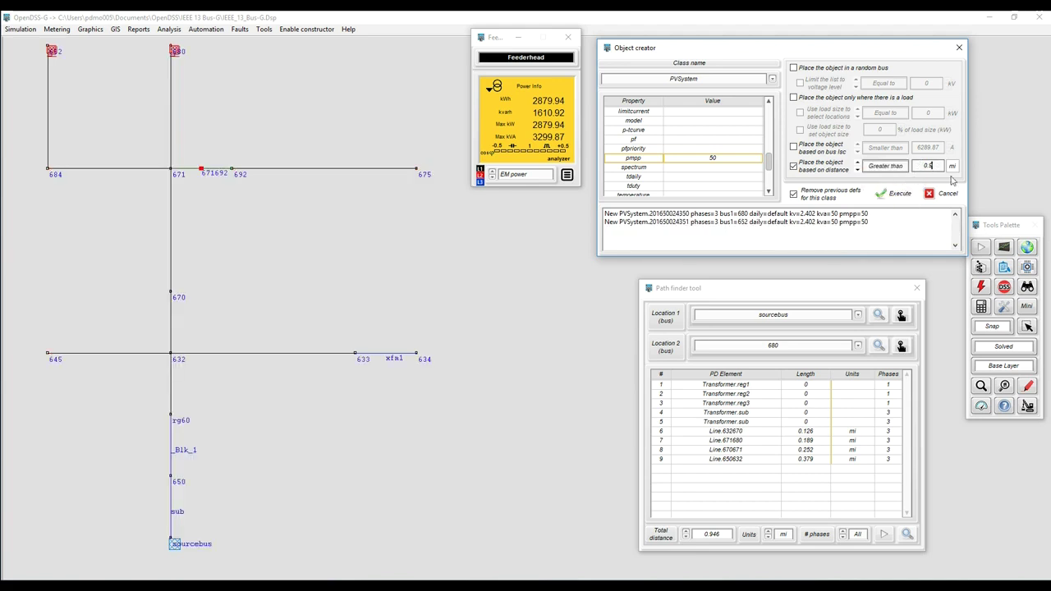
key("BackSpace")
key("BackSpace")
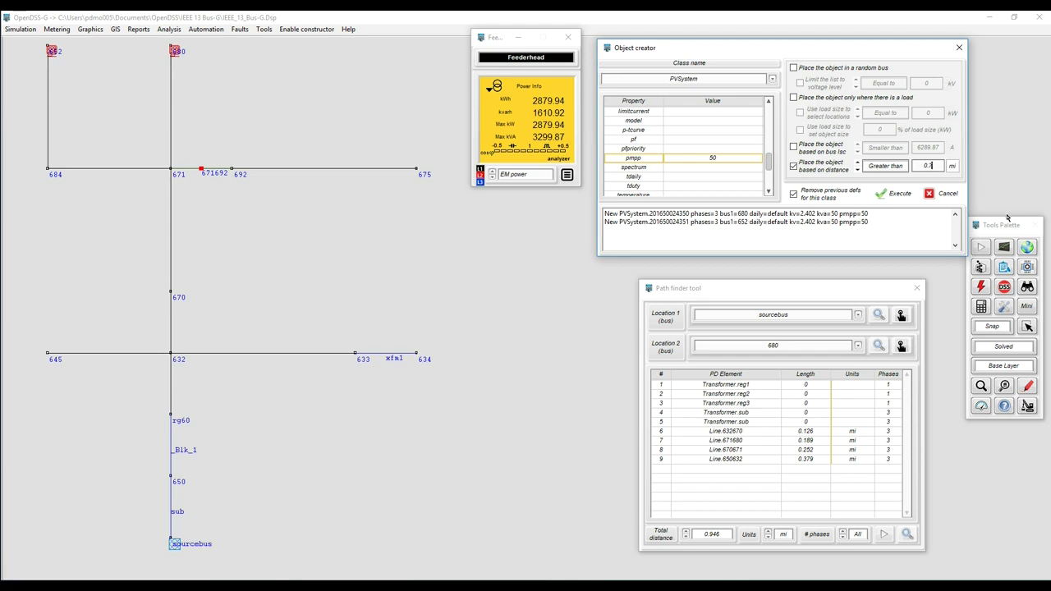
left_click(907, 195)
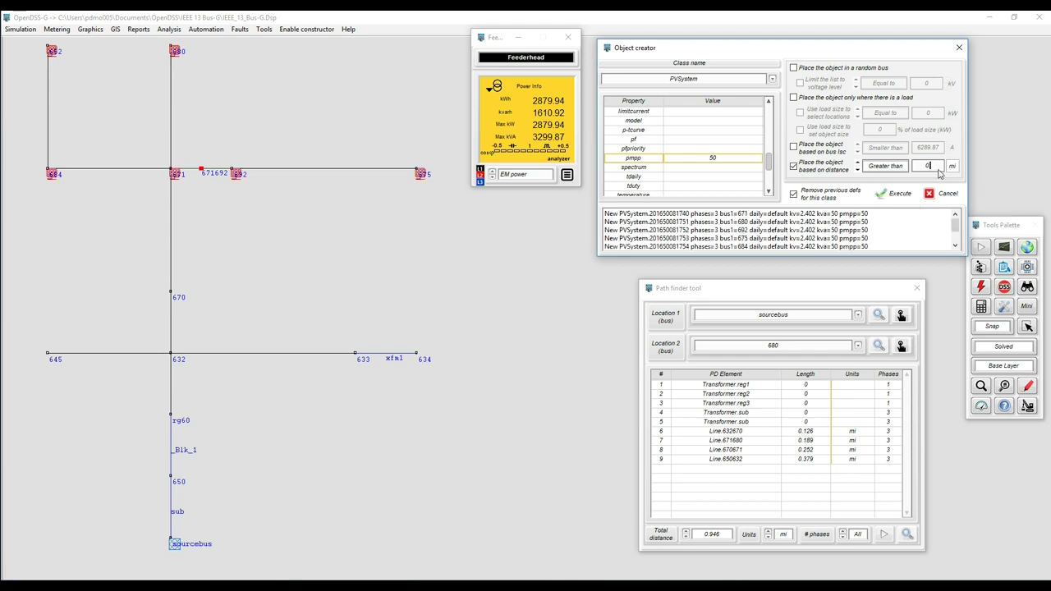
left_click(905, 197)
left_click(904, 194)
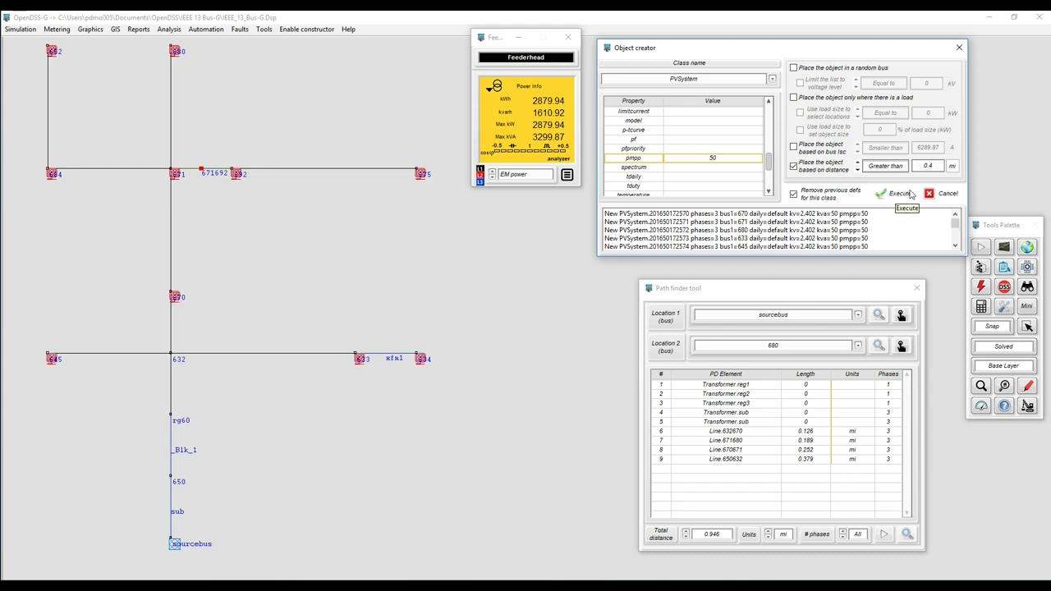
Place PV systems within 0.4 mi (sourcebus, rg60, 632, 650), then set greater than 0.65 mi.
left_click(886, 166)
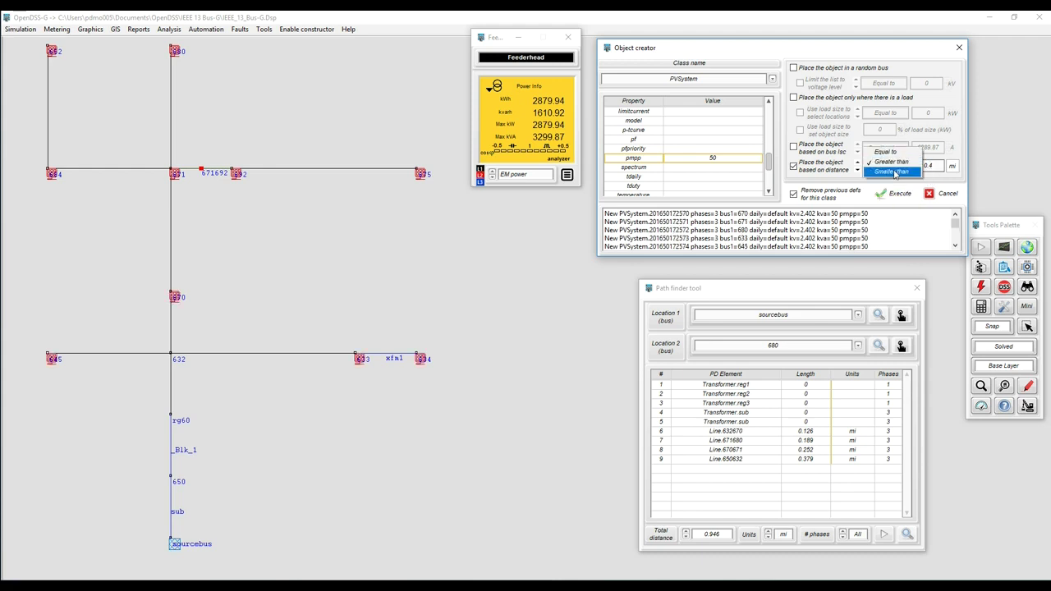
left_click(887, 174)
left_click(902, 197)
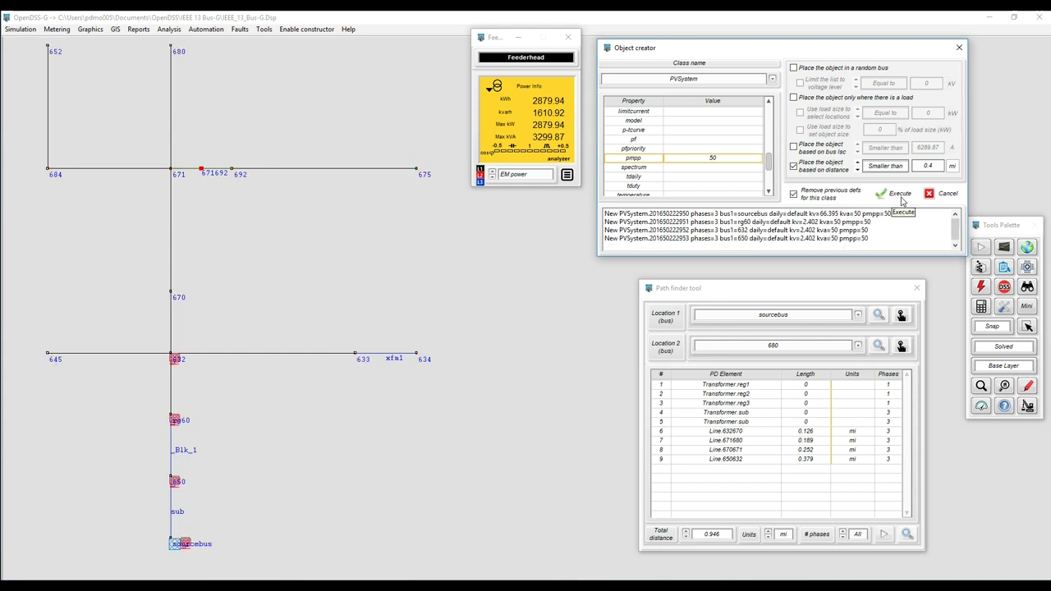
left_click(903, 167)
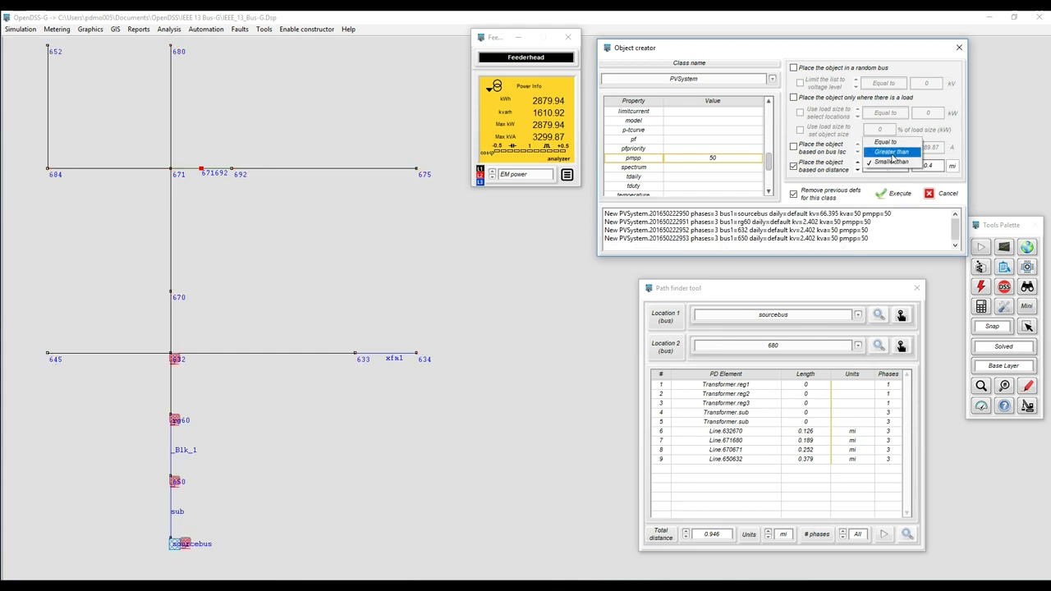
left_click(893, 156)
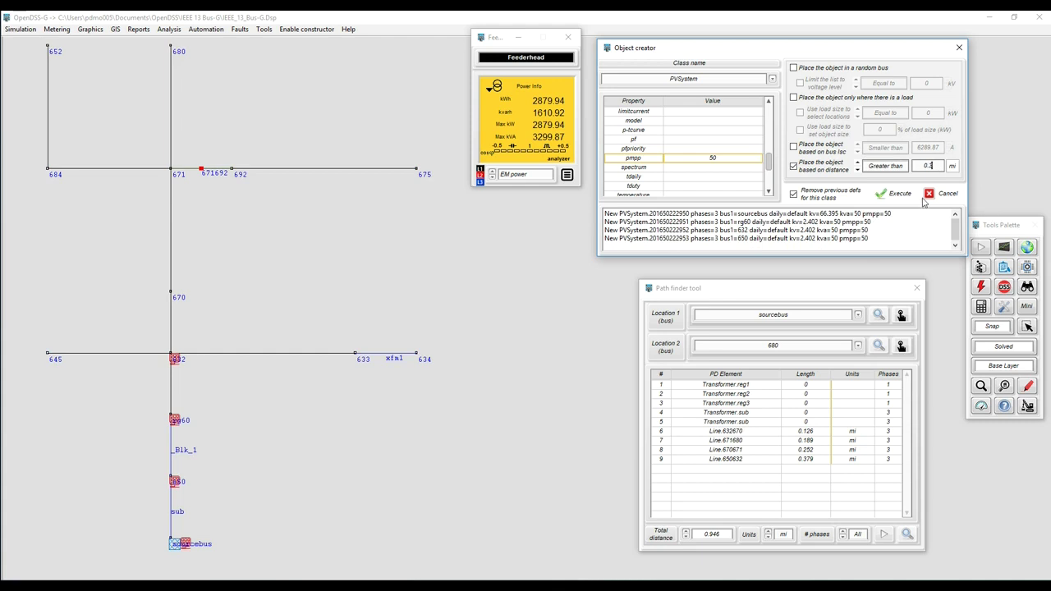
type(".65")
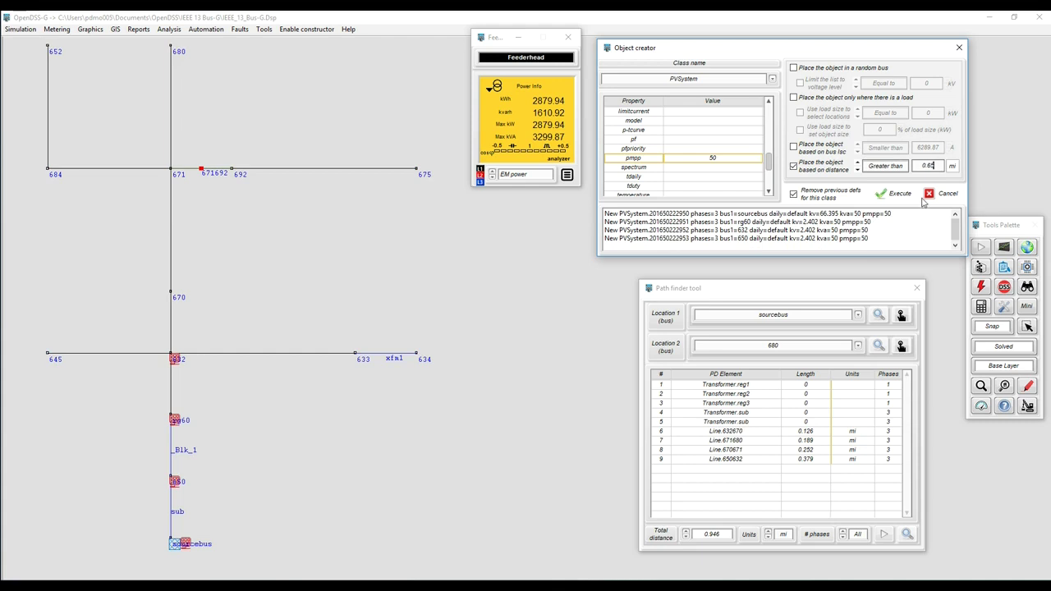